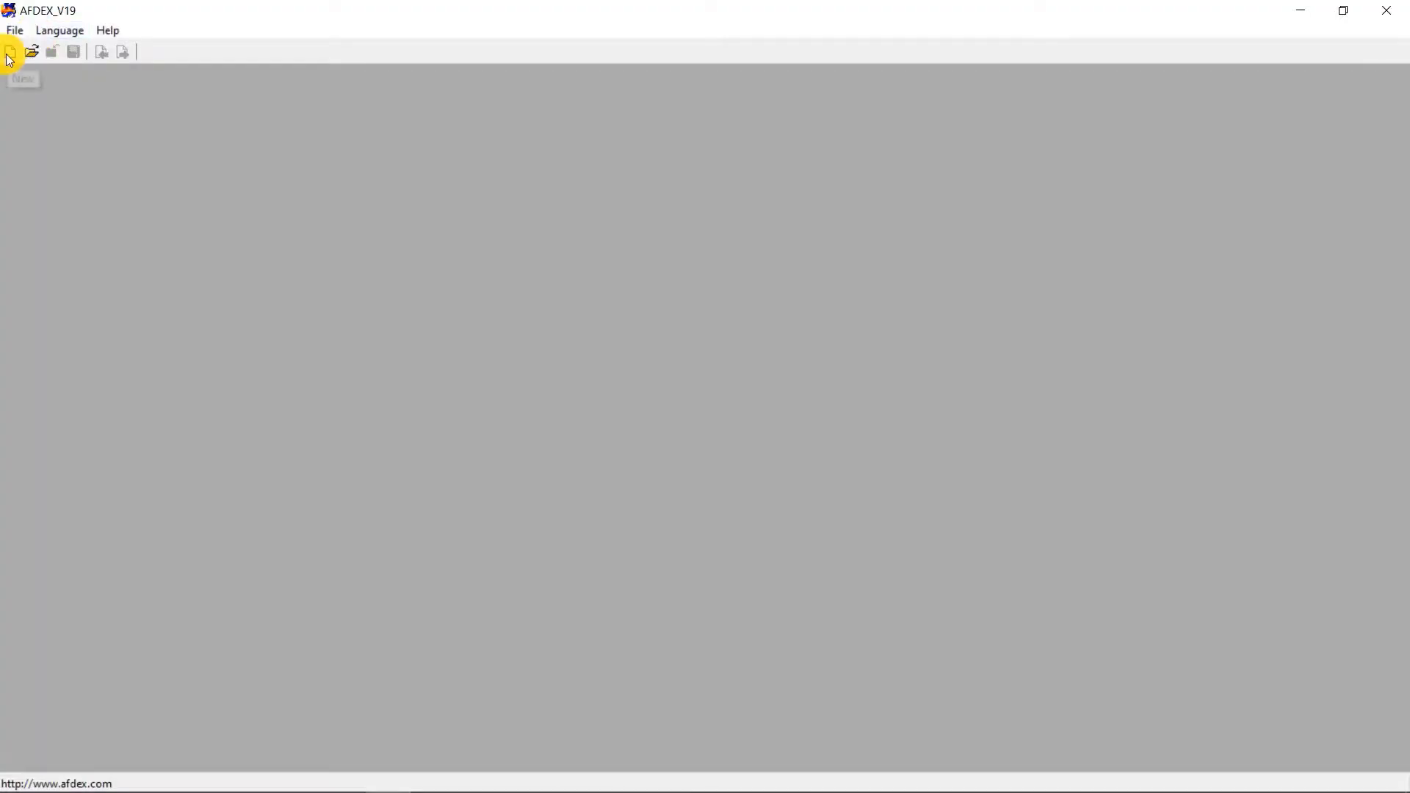
Create a new cold, 2D axisymmetric Plate Forging process in Newton units with rigid-plastic, regular settings.
left_click(9, 53)
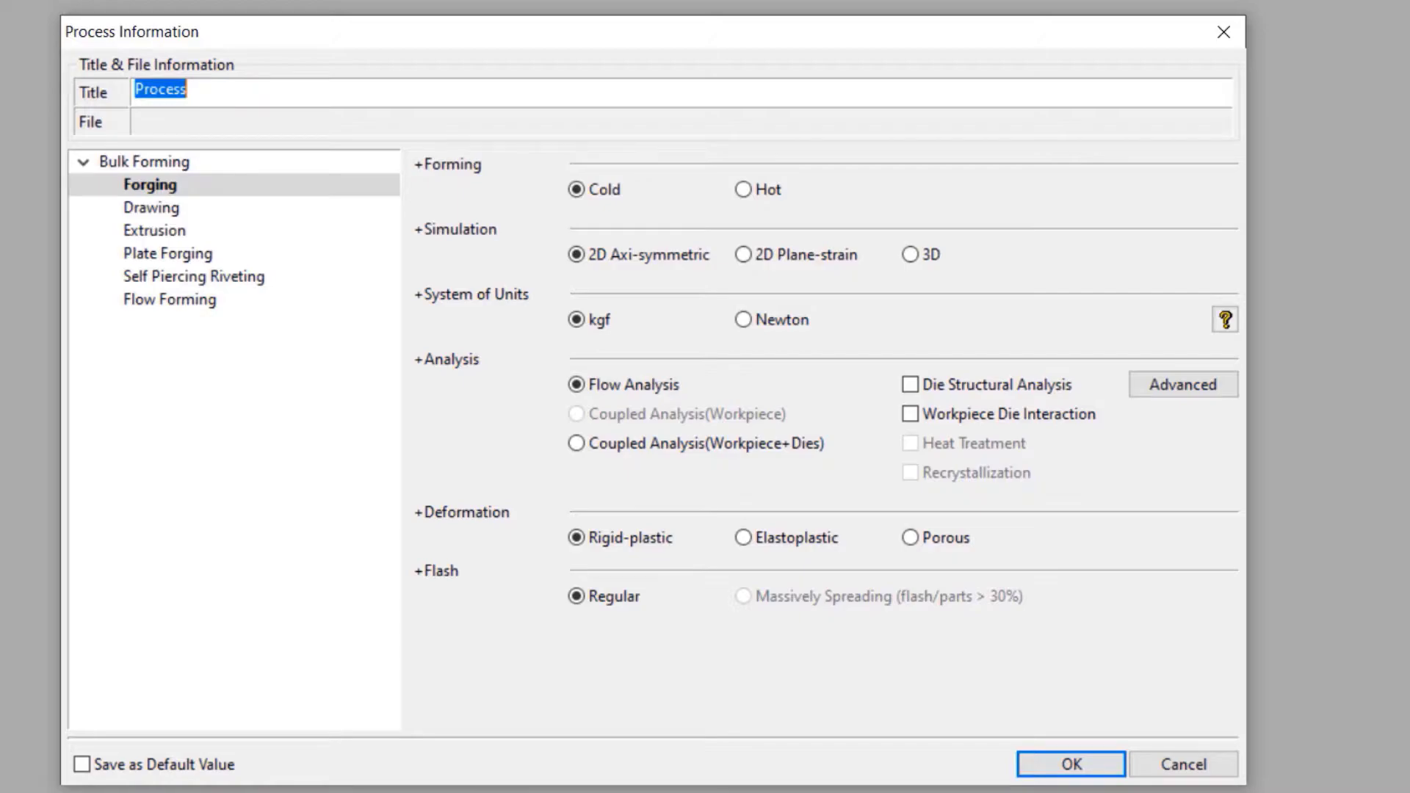
left_click(195, 264)
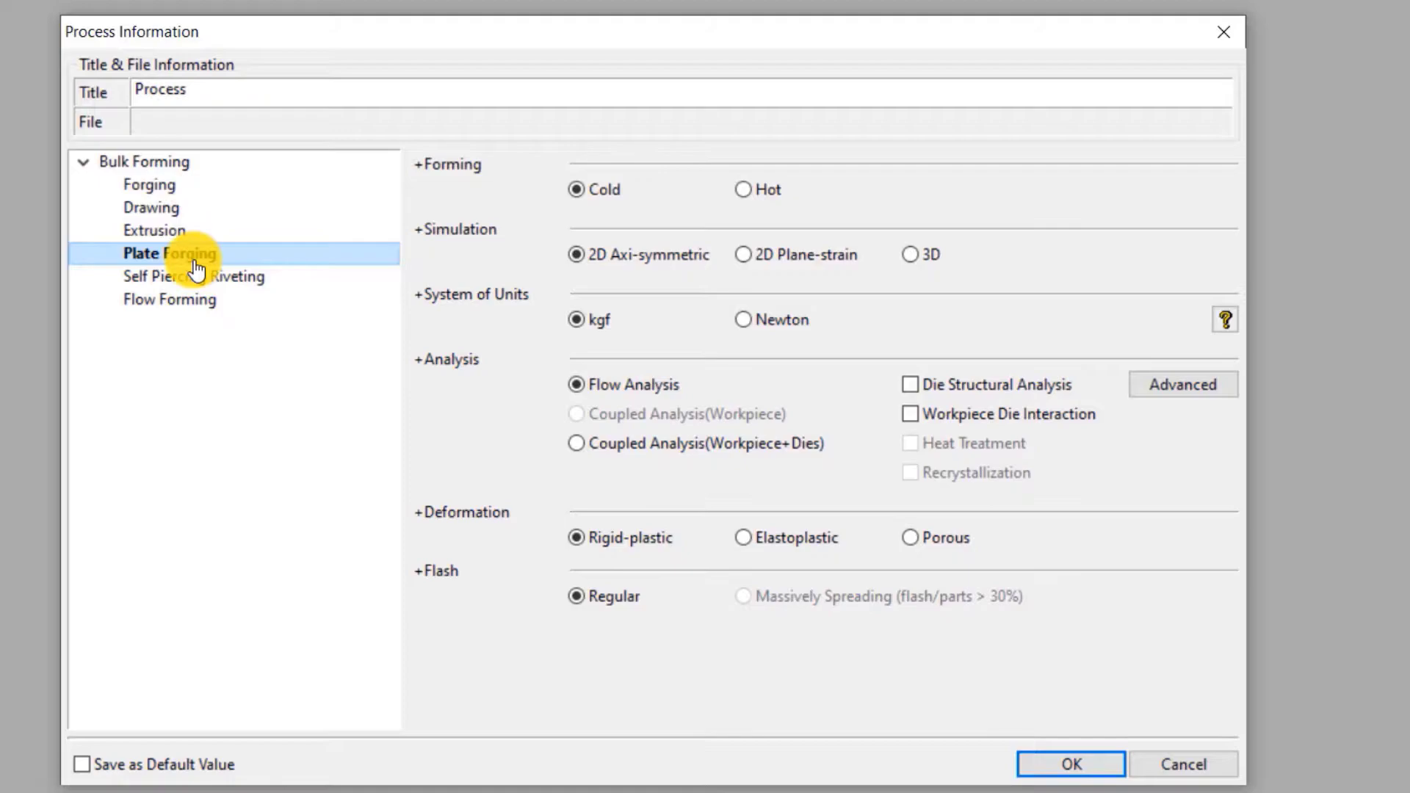
left_click(632, 188)
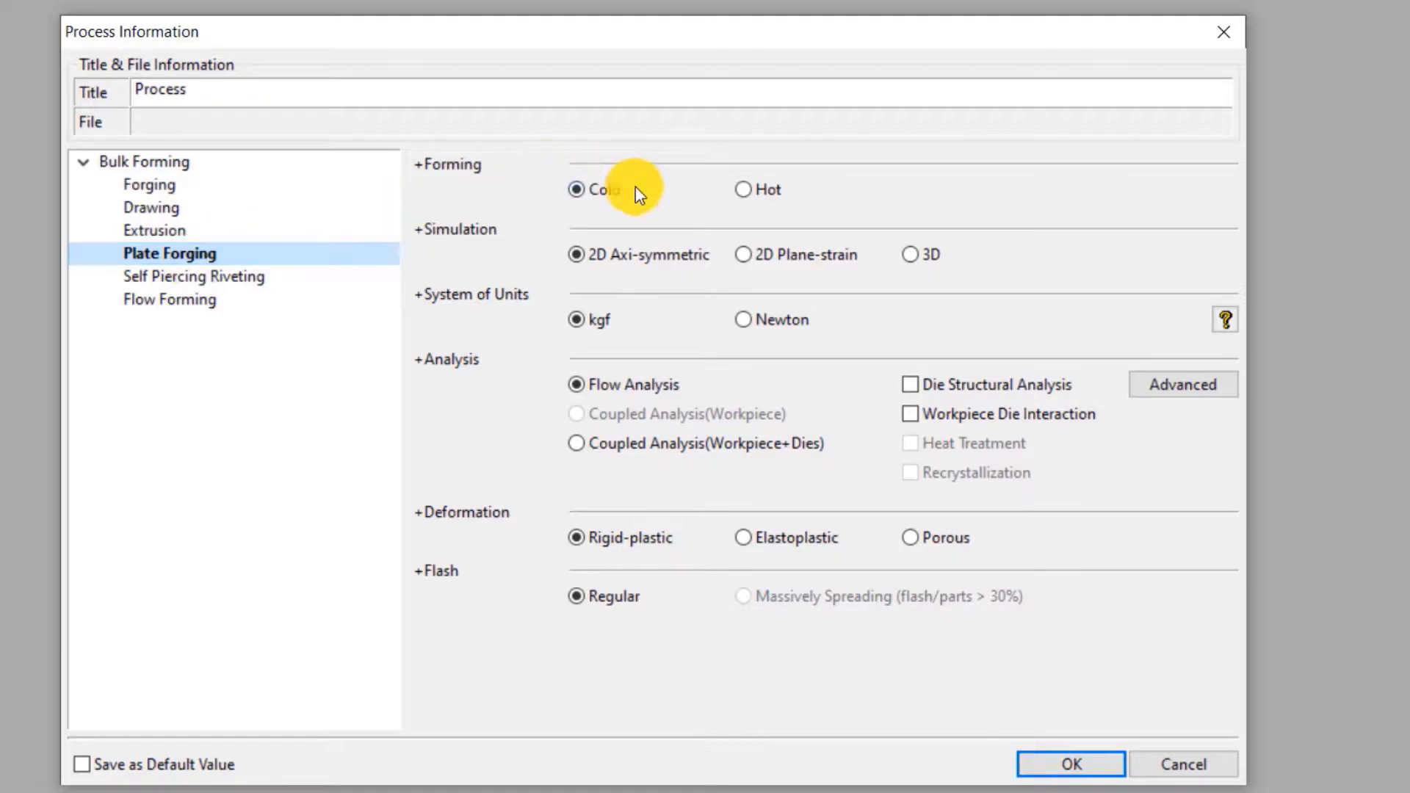
left_click(636, 253)
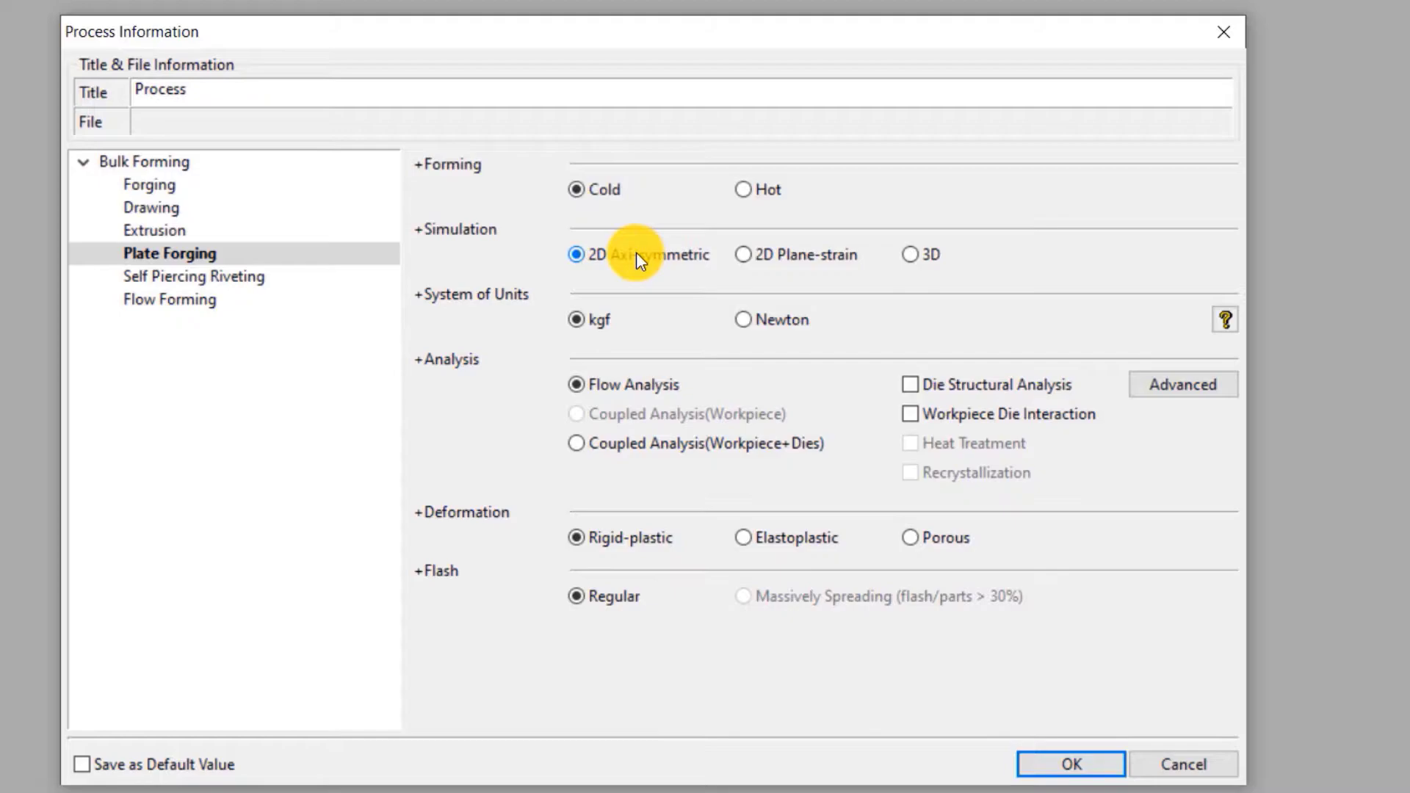
left_click(740, 323)
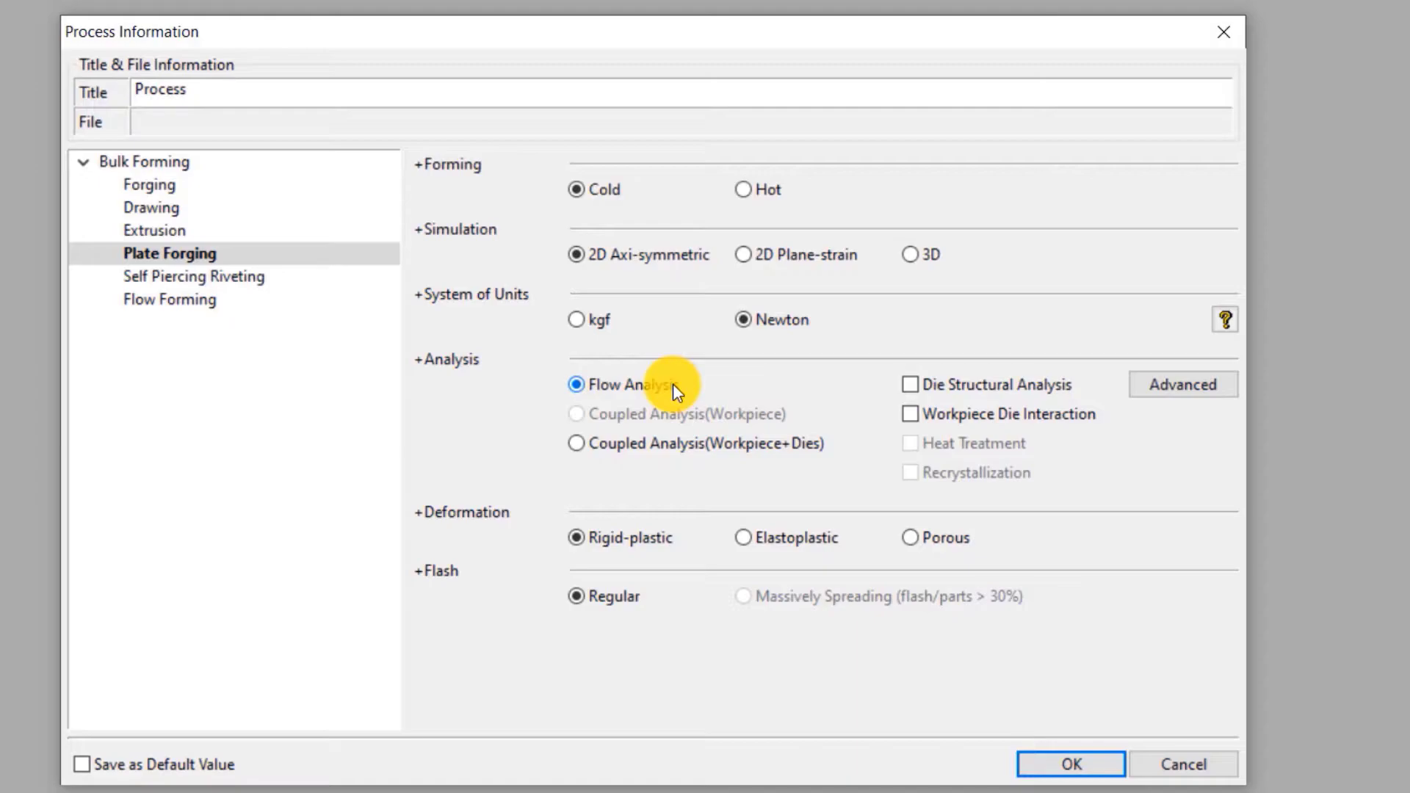
left_click(646, 537)
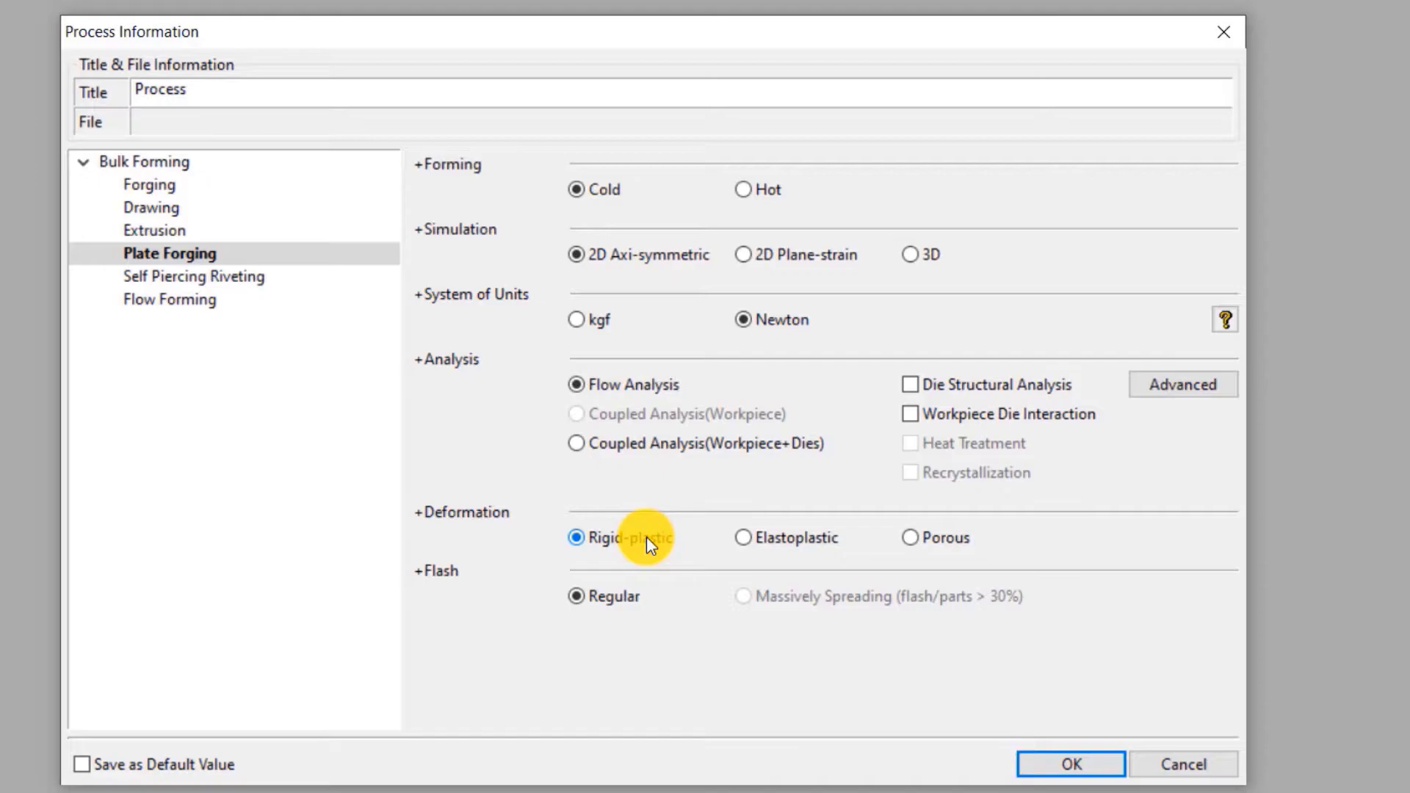
left_click(631, 603)
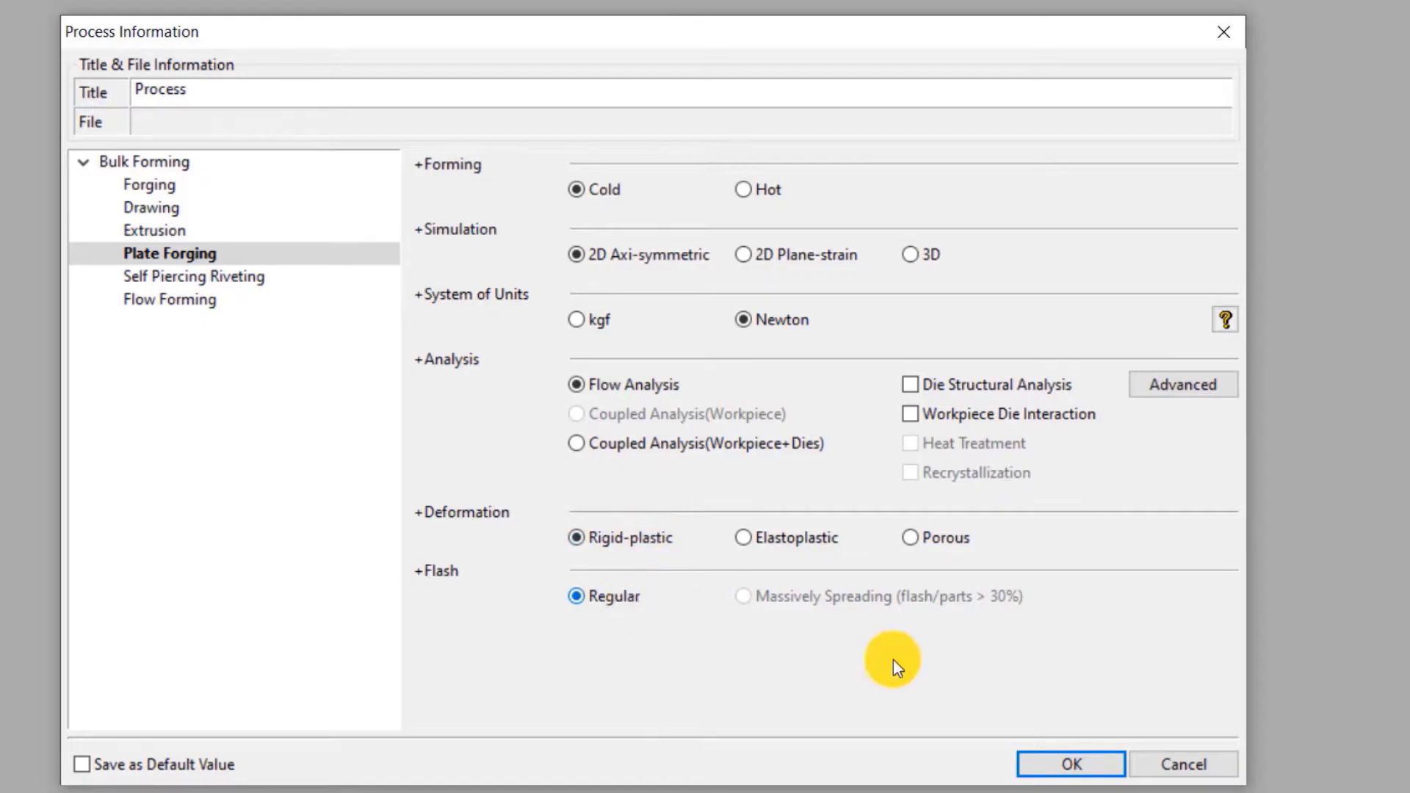
left_click(1038, 758)
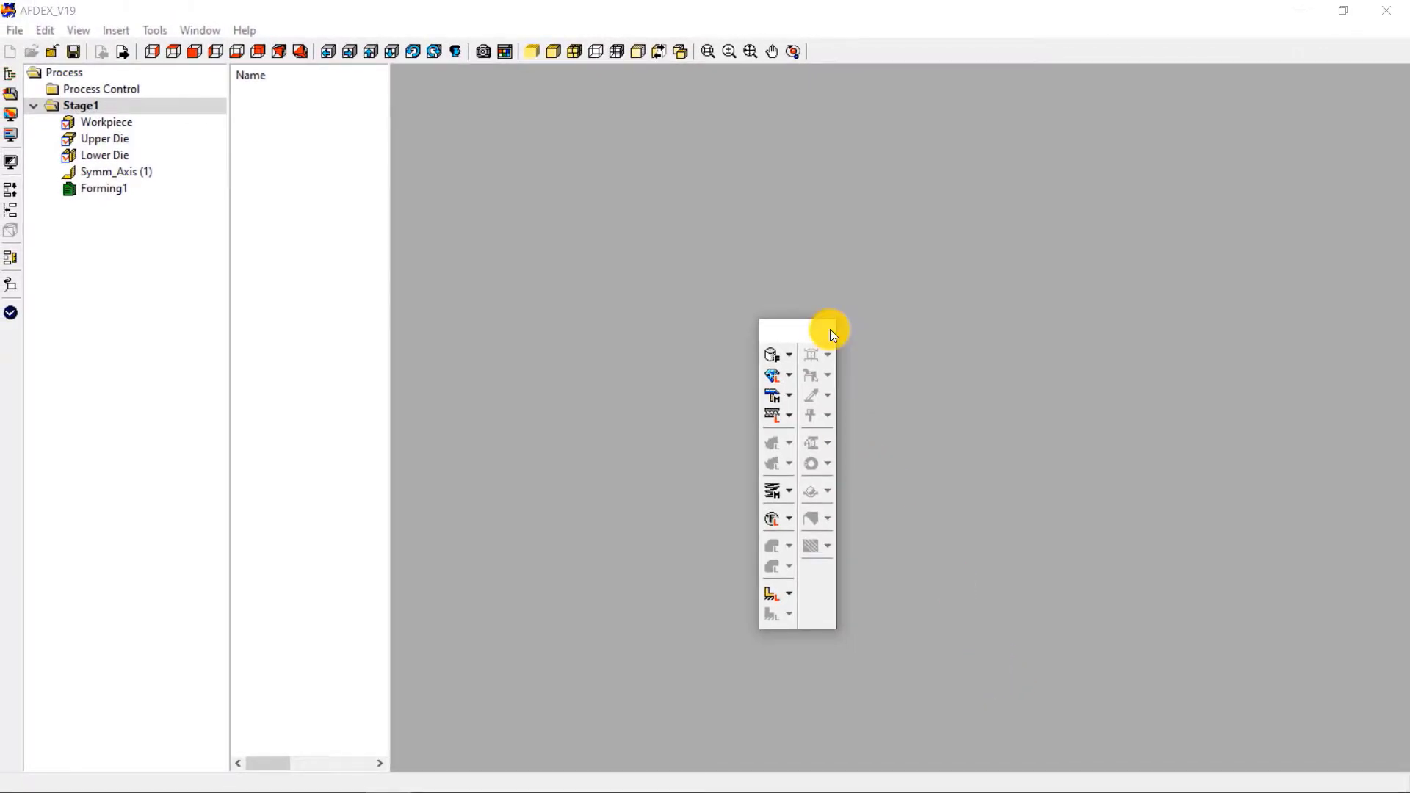
Import 2D_ex05.dxf and let Stage1 be built automatically with a workpiece and four dies.
left_click_drag(830, 329, 340, 307)
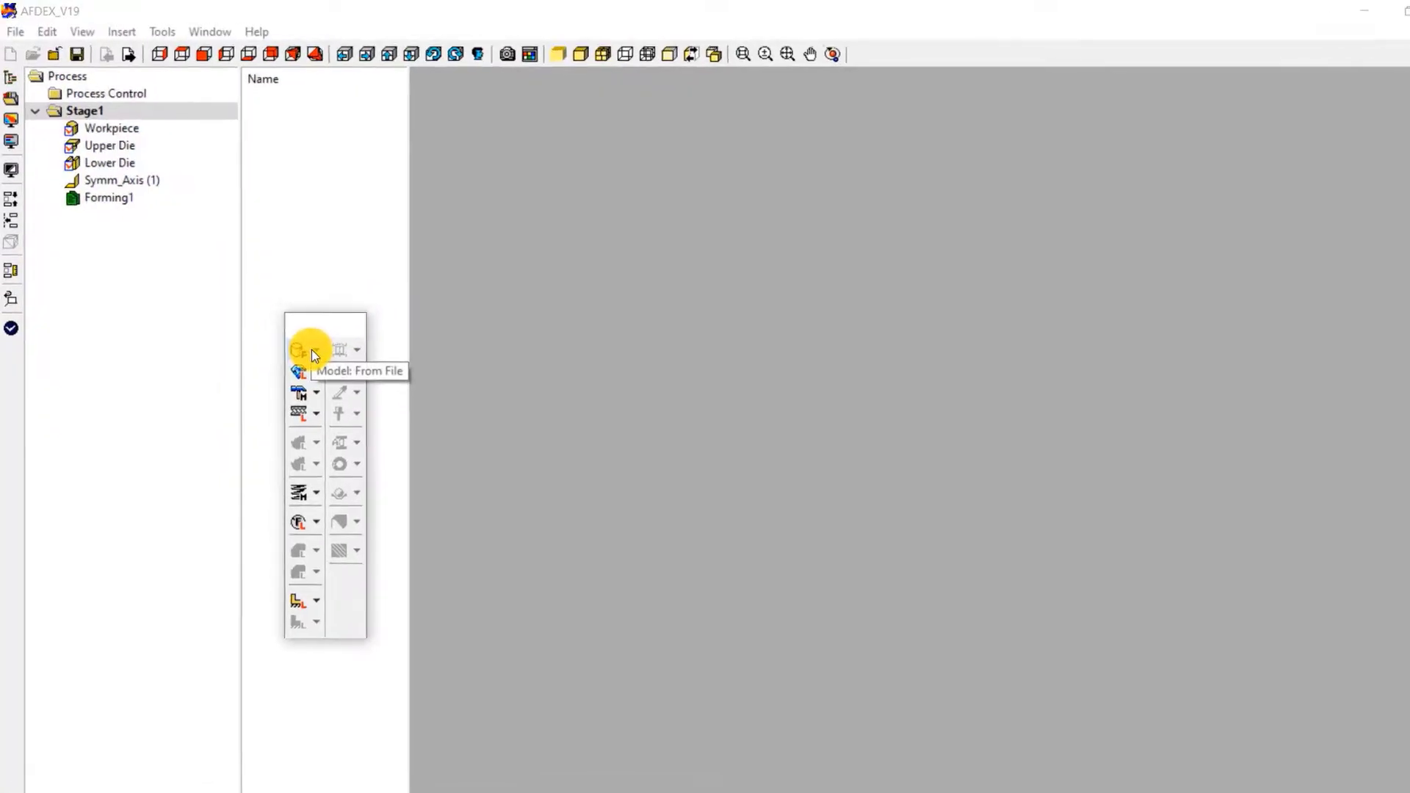
left_click(301, 334)
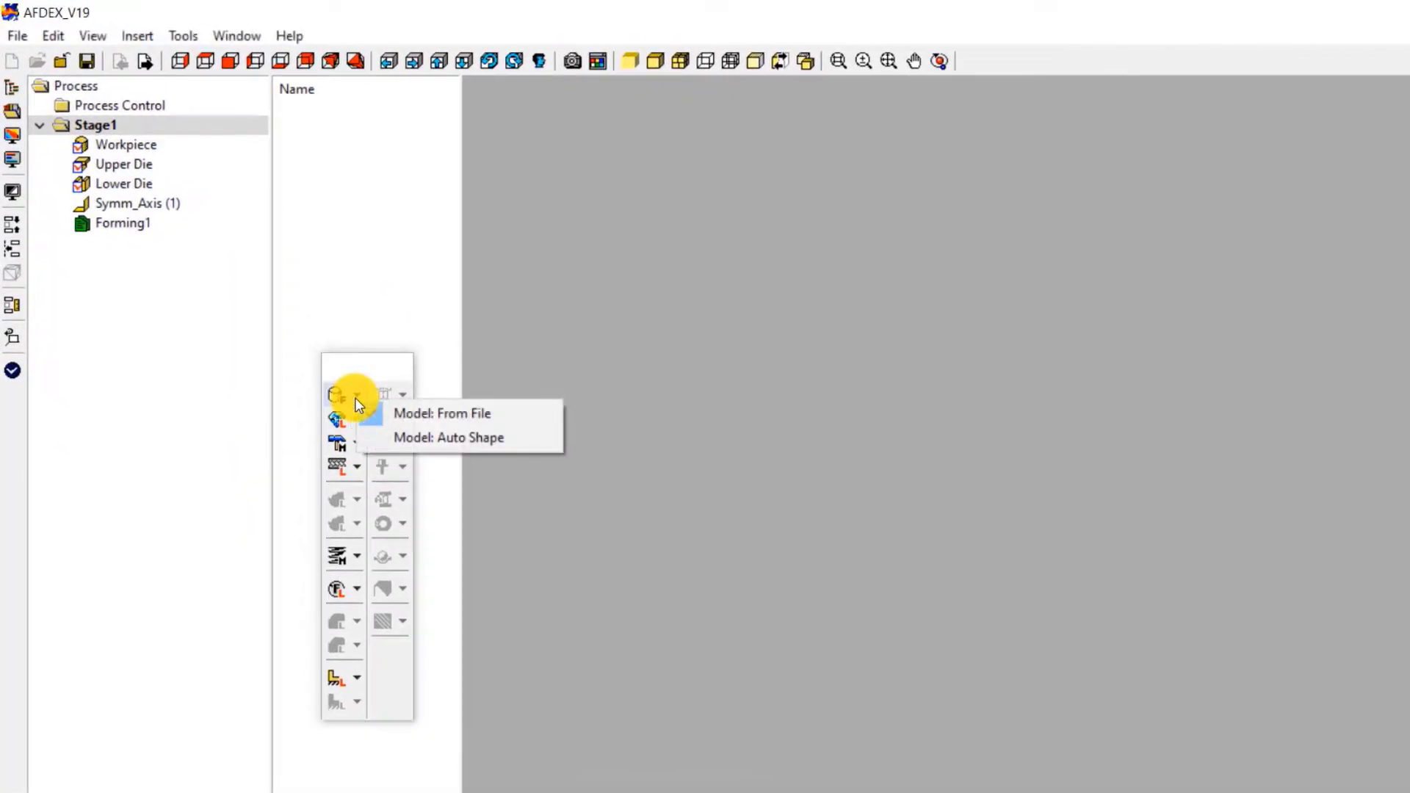
left_click(513, 408)
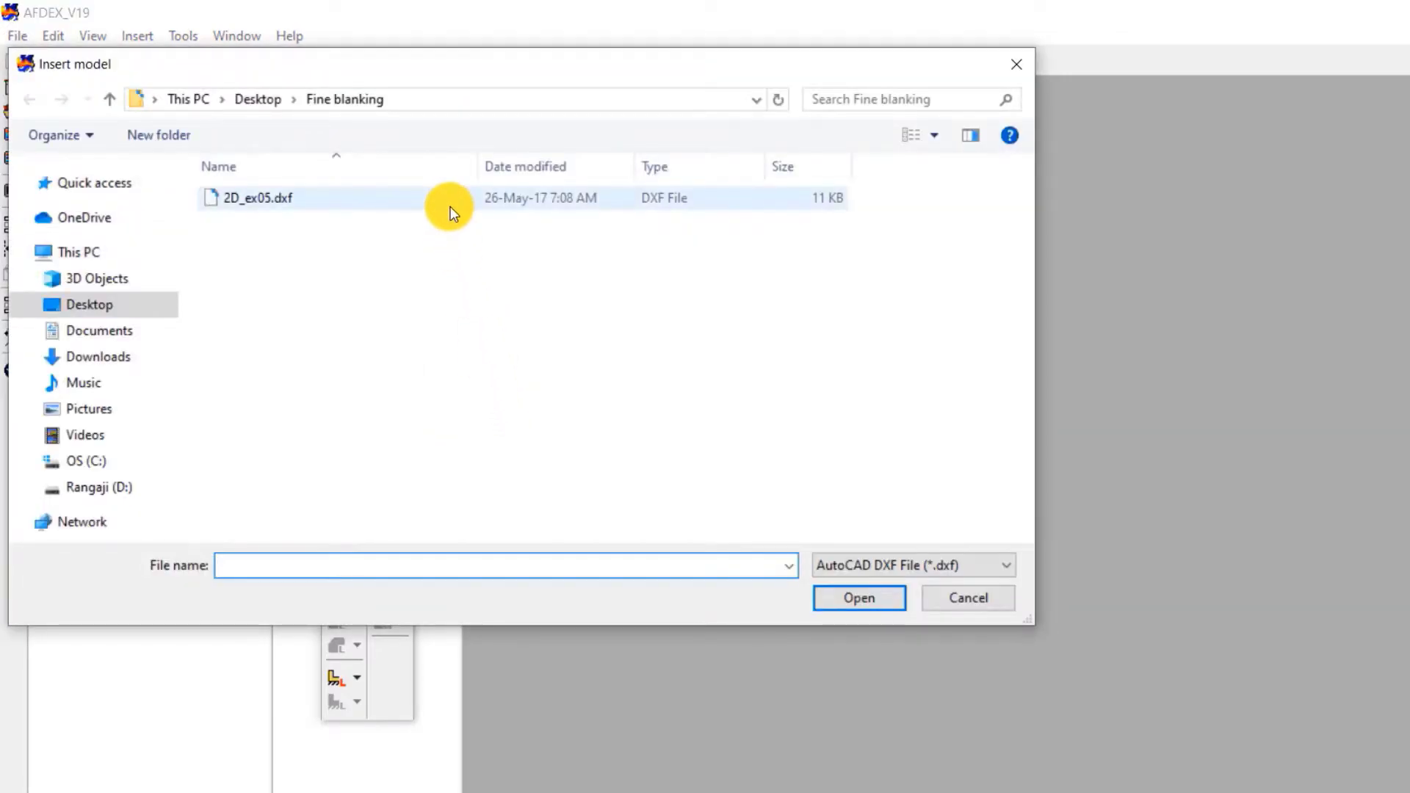
left_click(448, 212)
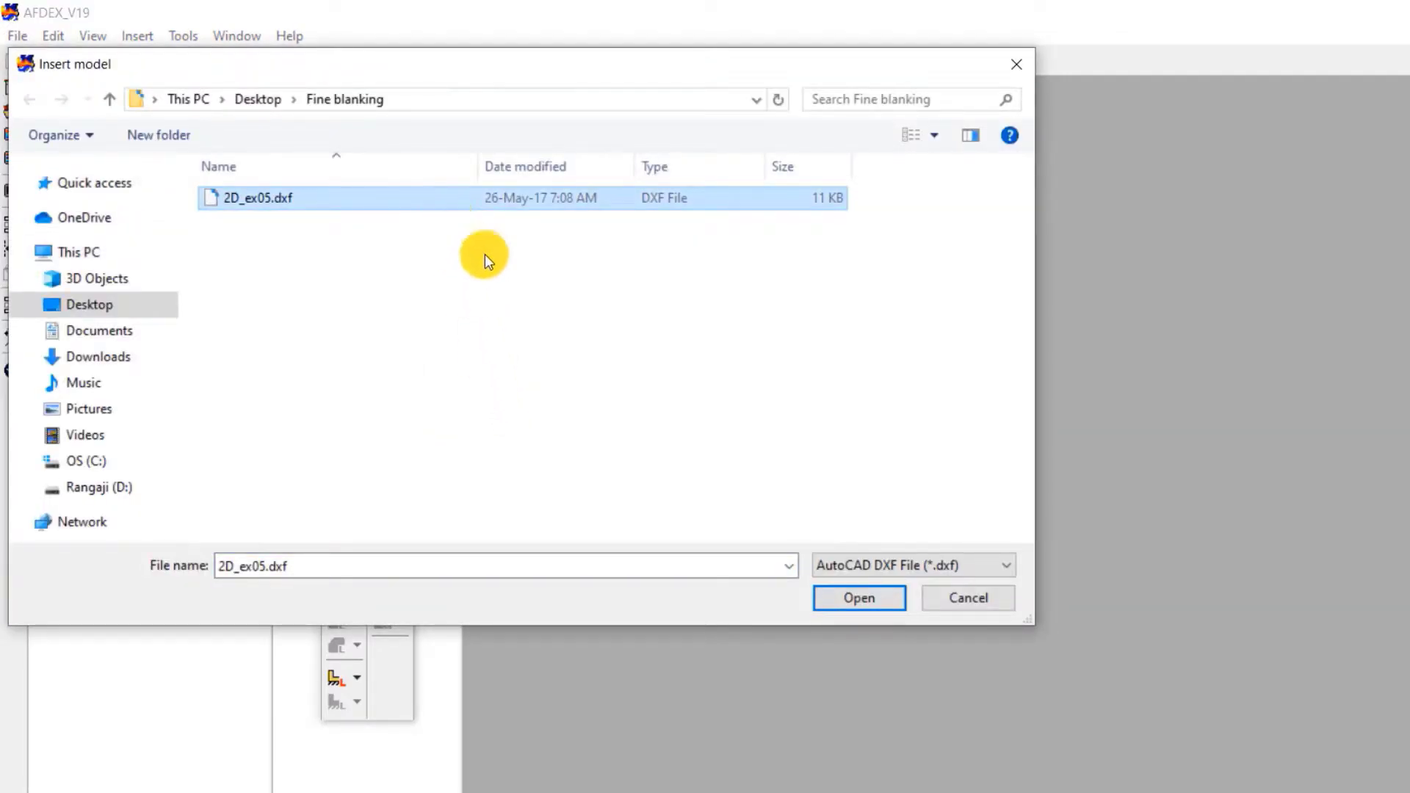
left_click(852, 597)
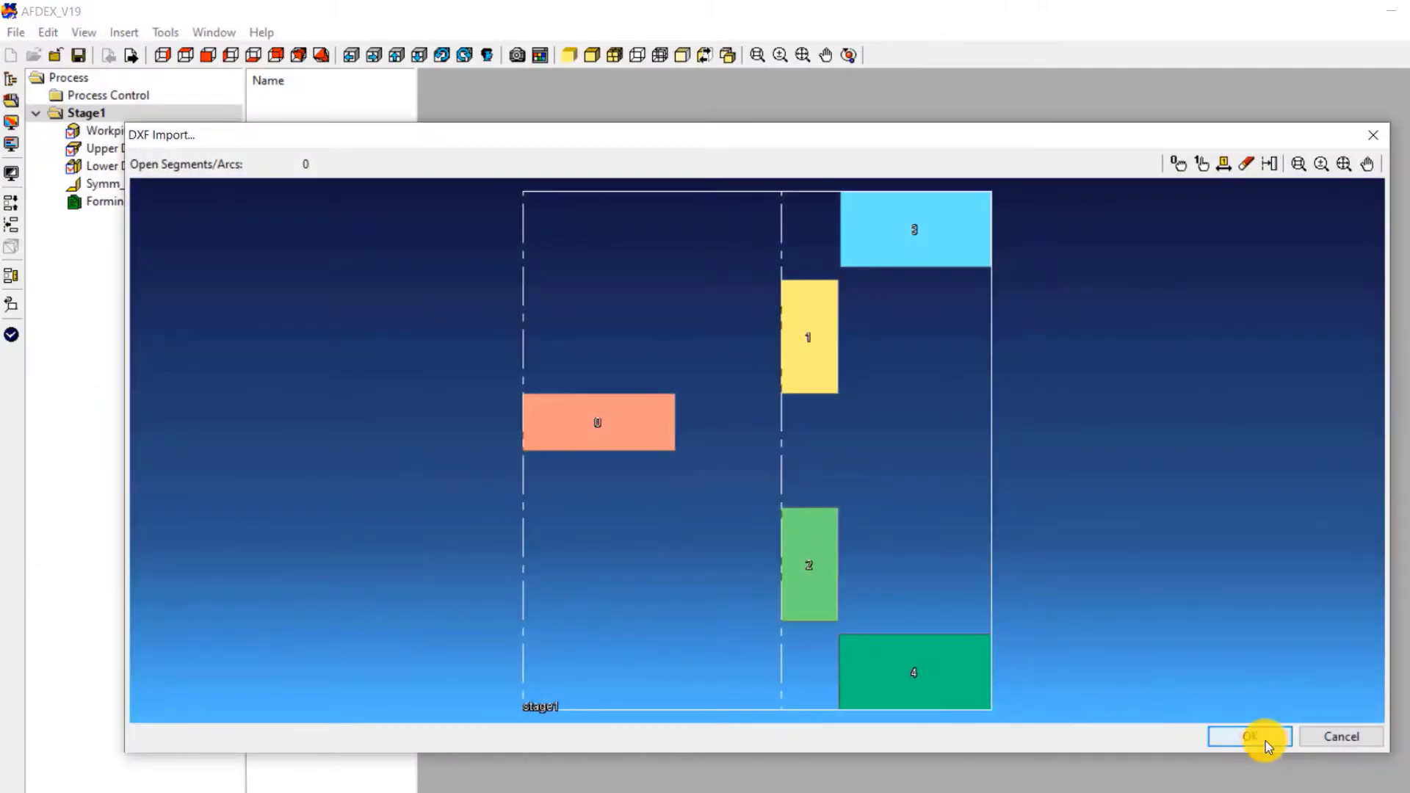
left_click(1264, 740)
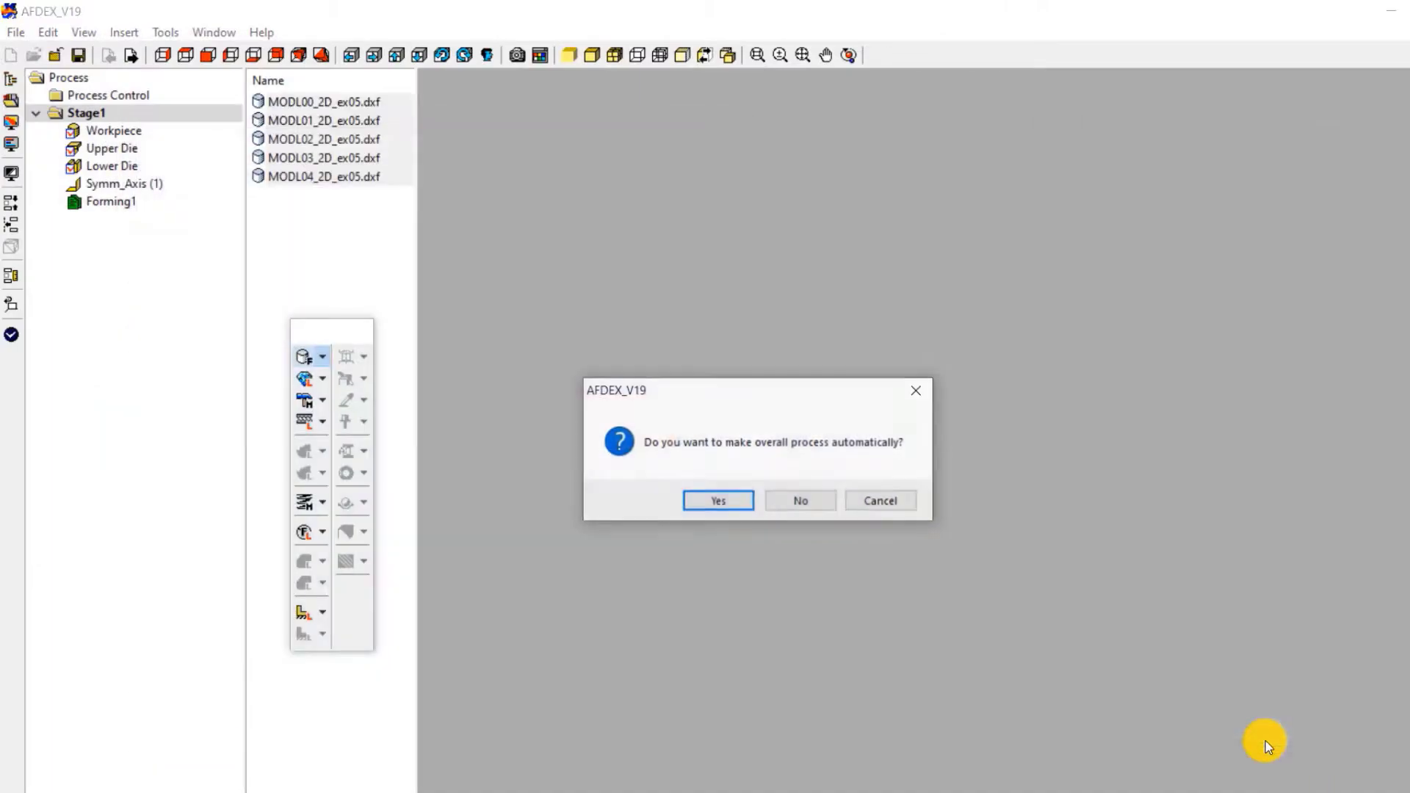
left_click(698, 503)
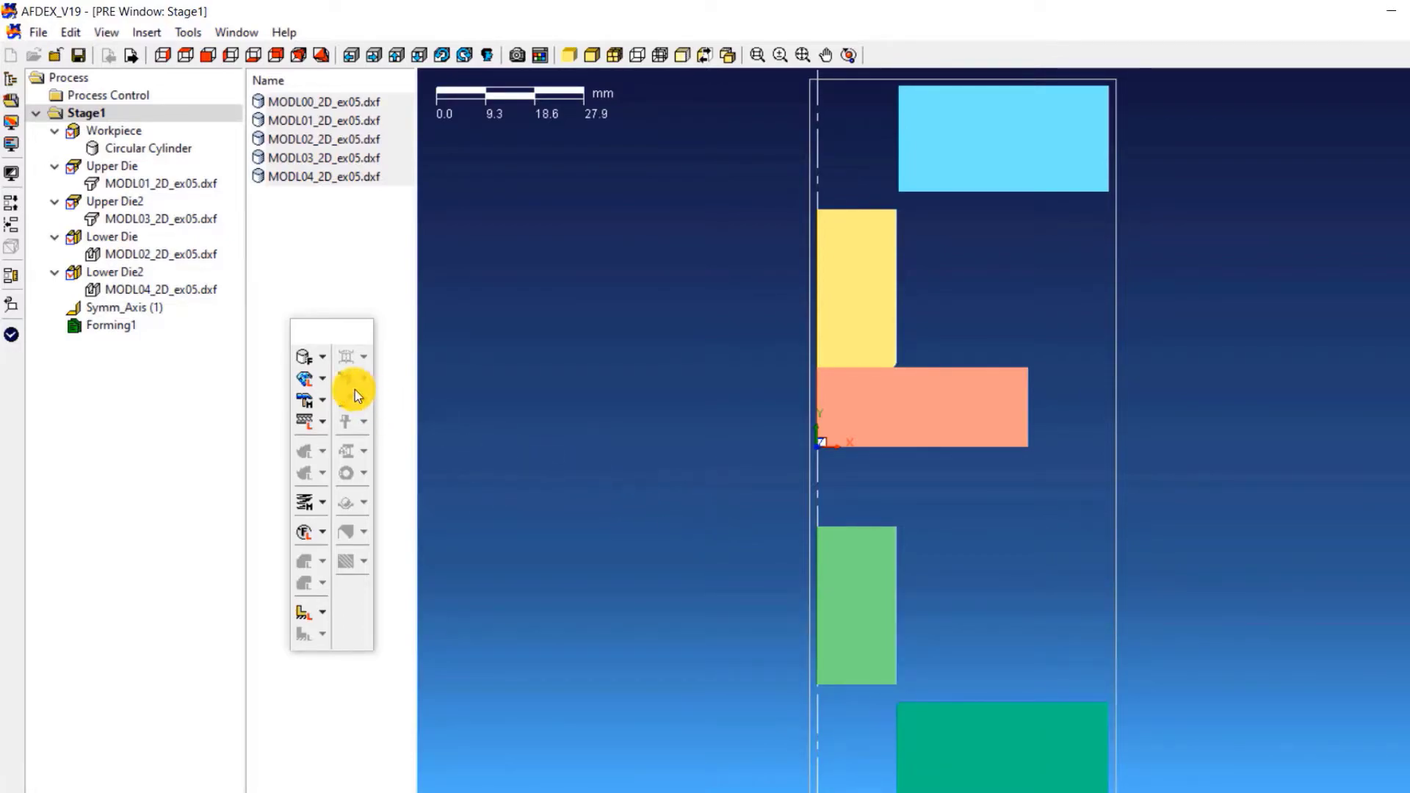
Load AISI_1010(T=20C) from the Steel folder of the material library.
left_click(321, 381)
left_click(477, 420)
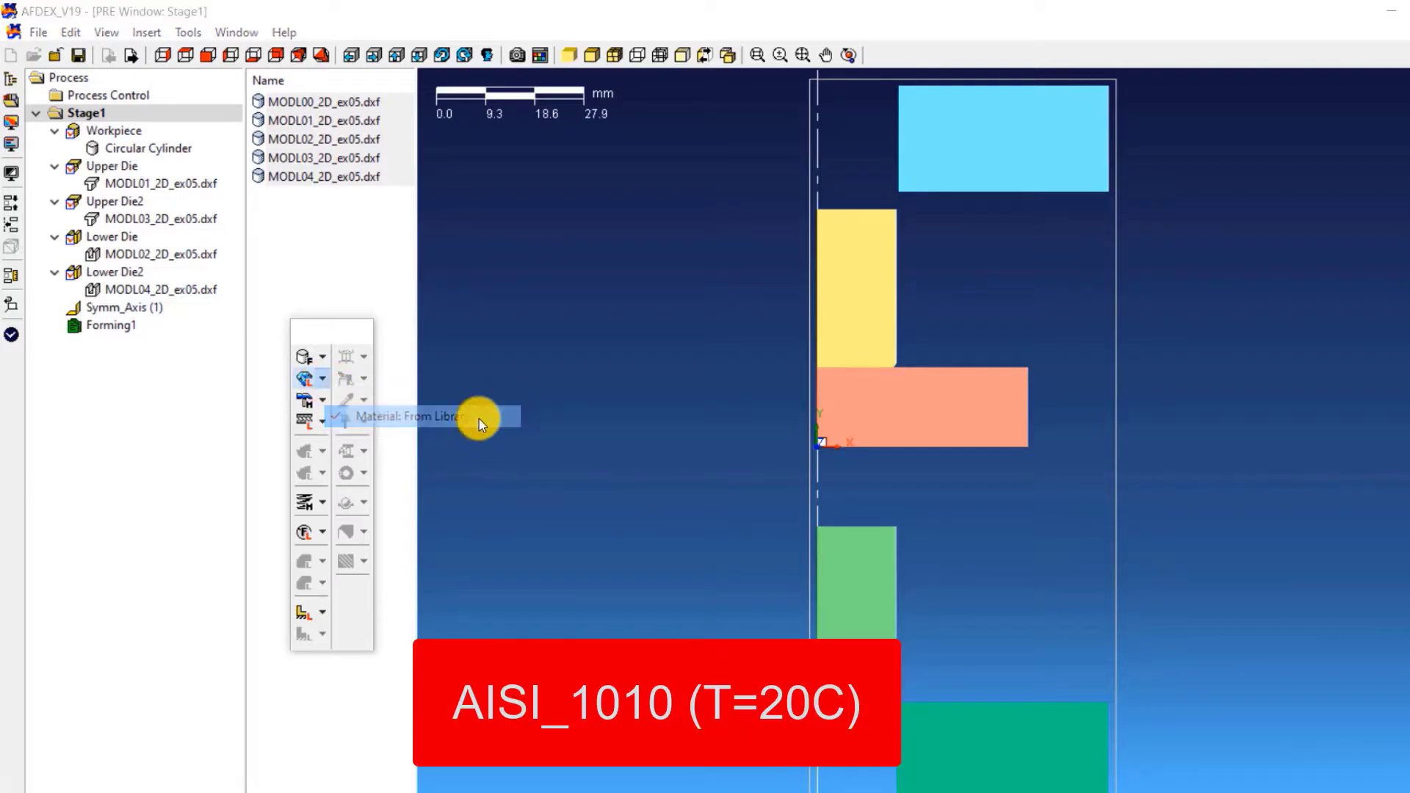
left_click_drag(619, 235, 205, 81)
left_click(135, 299)
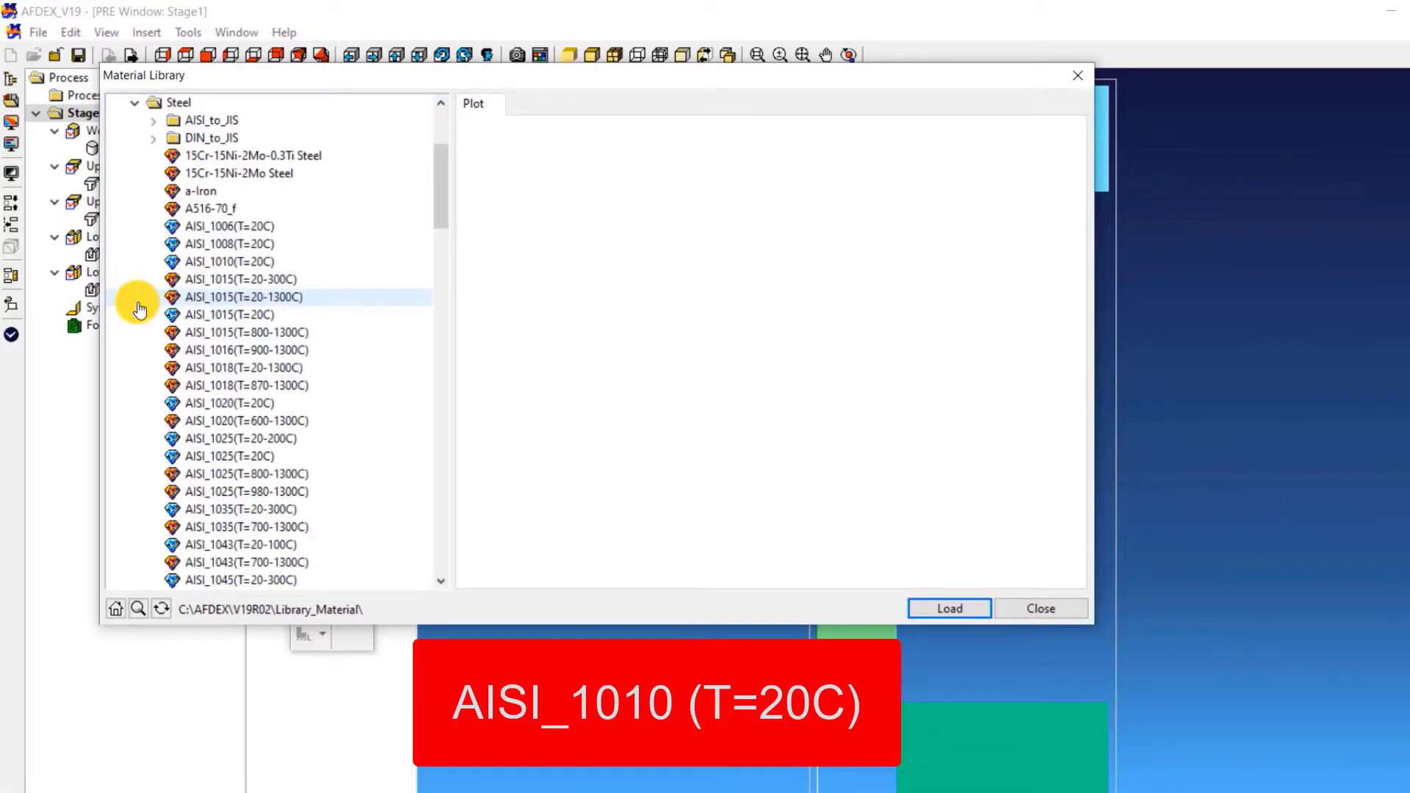
left_click(263, 263)
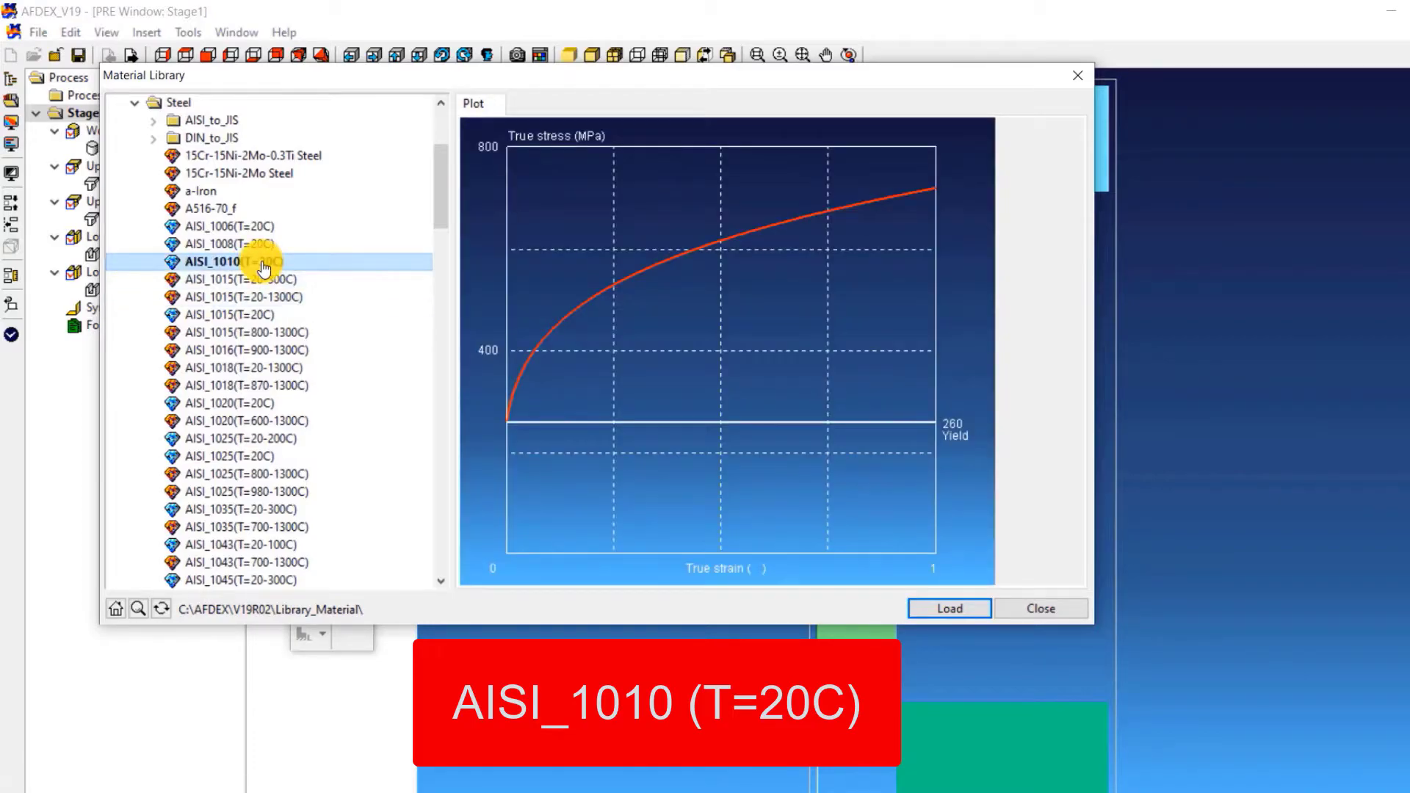
left_click(963, 602)
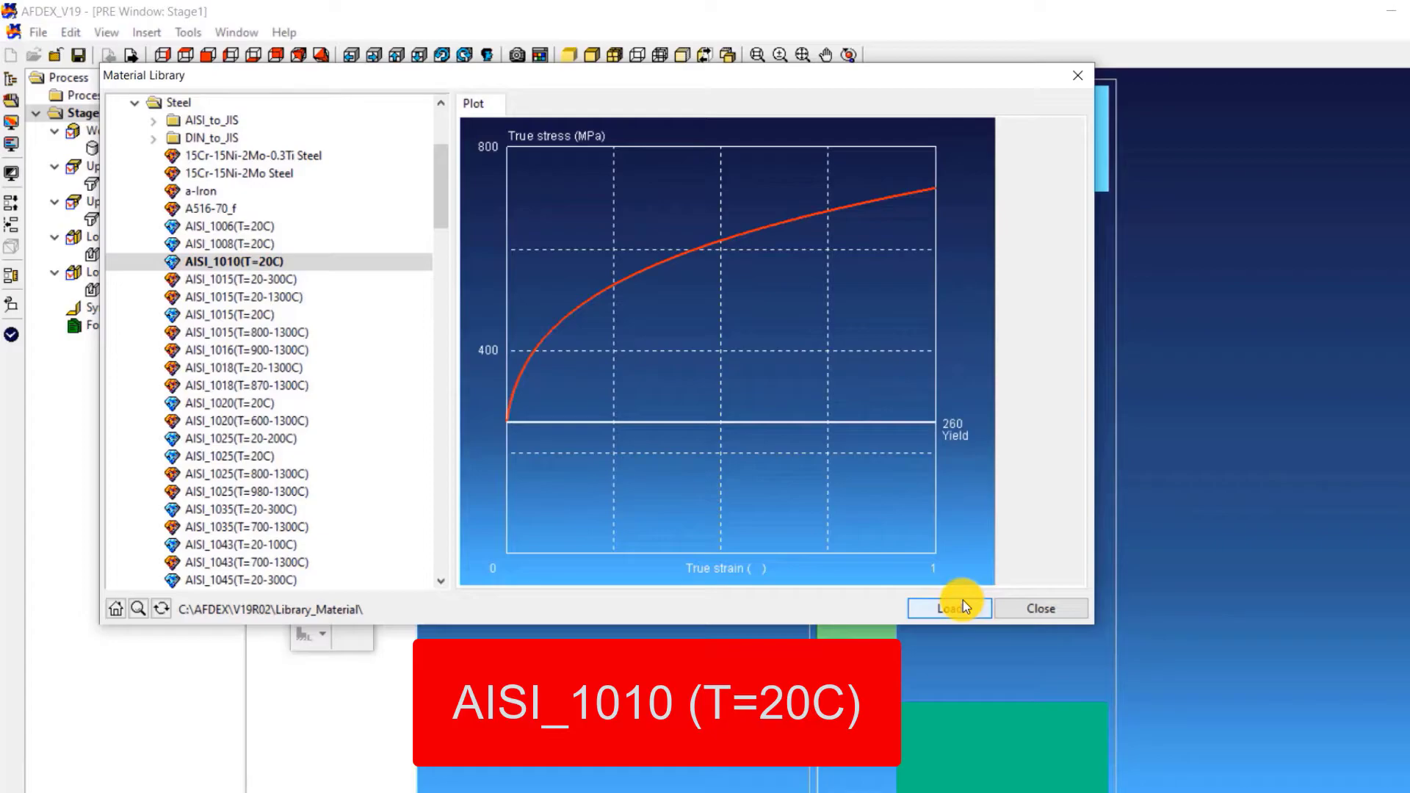
left_click(1010, 608)
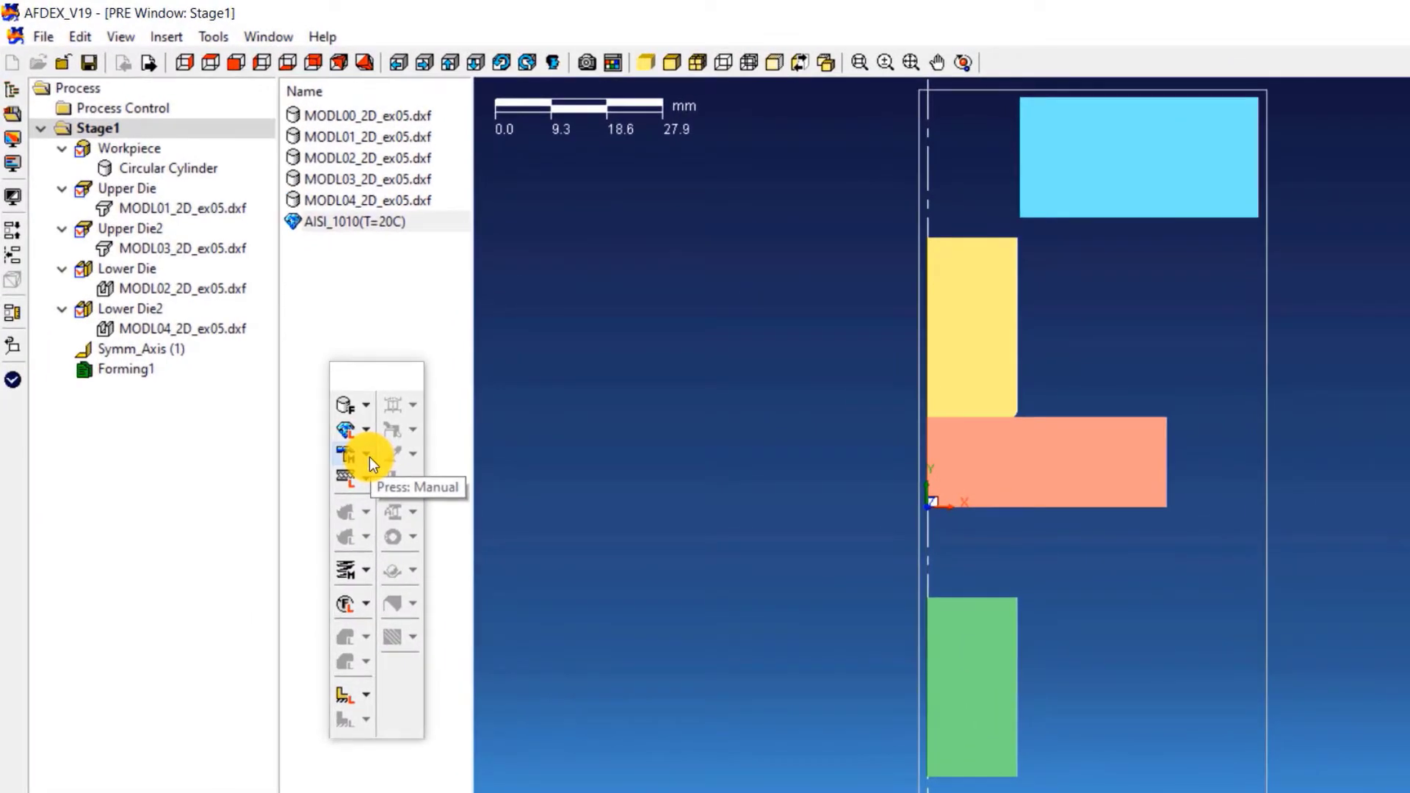
Define a manual press motion with a y velocity of -1 mm/s, giving v=(0, -1, 0).
left_click(368, 457)
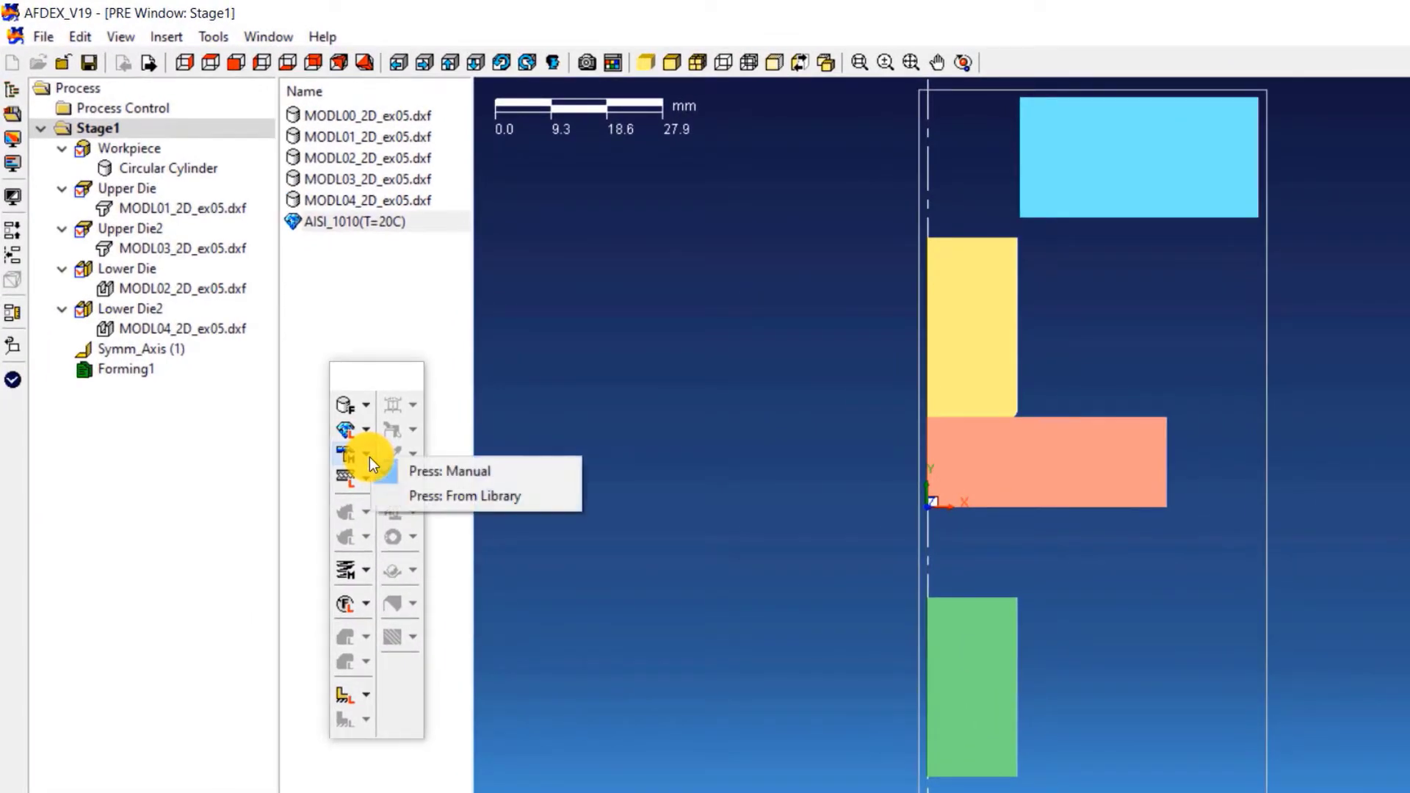
left_click(528, 475)
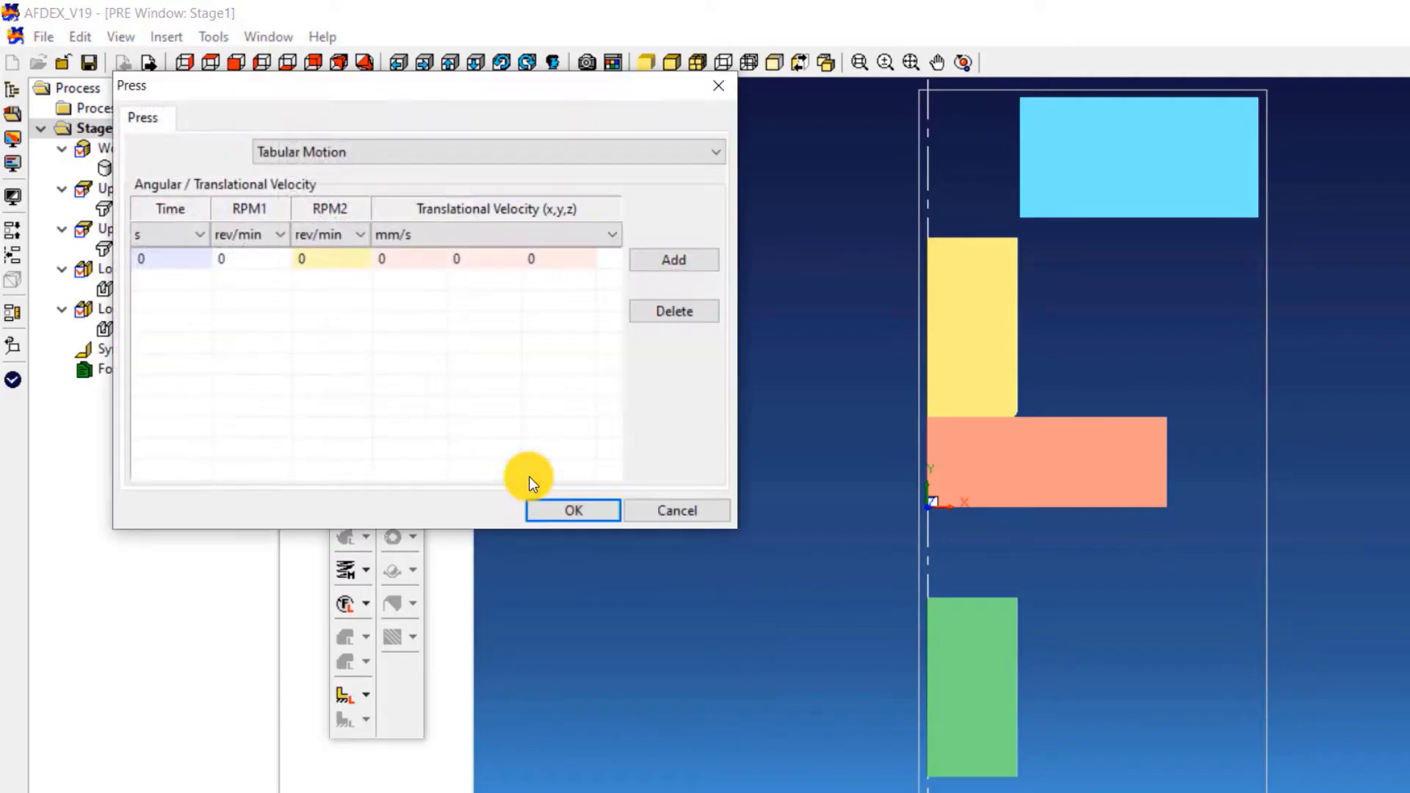
left_click(492, 262)
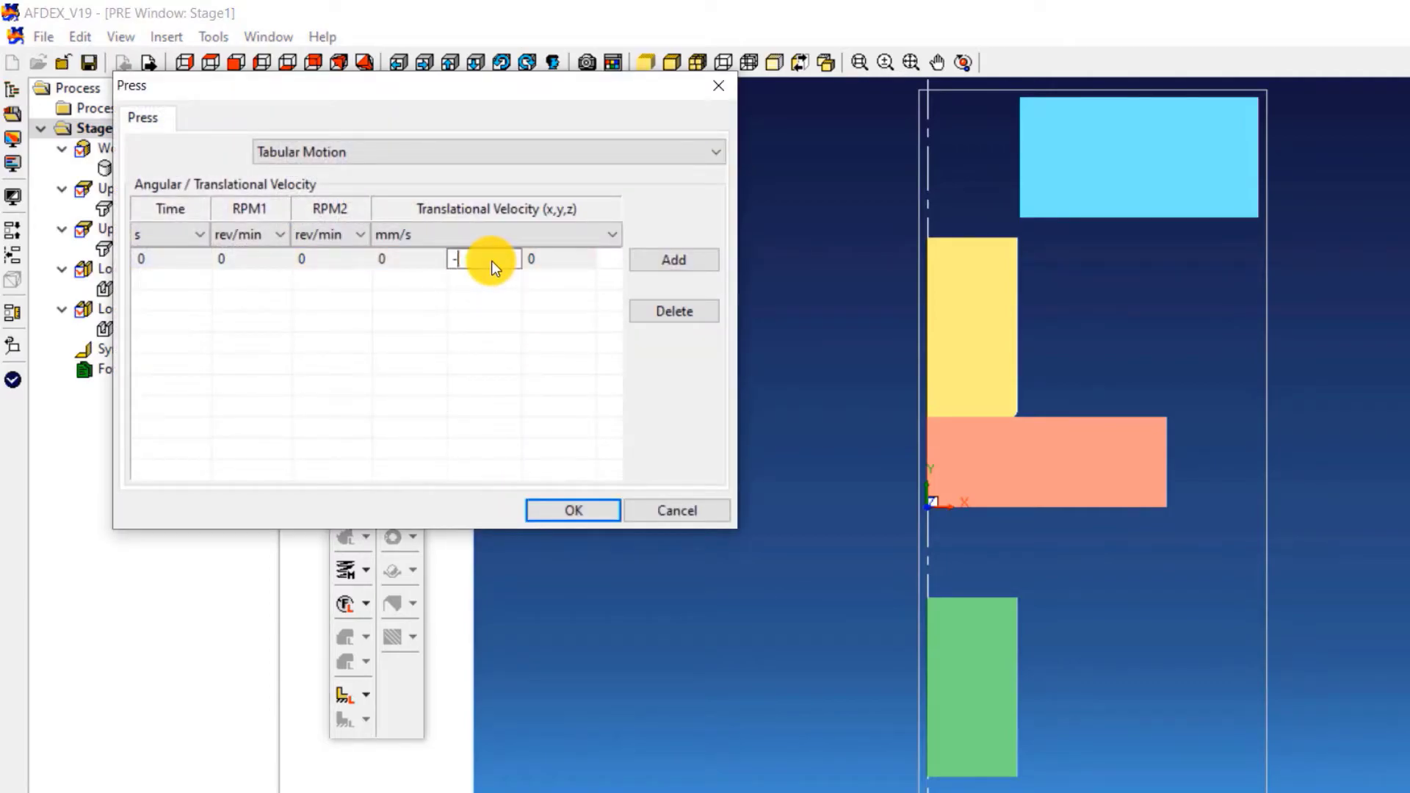
type("1")
key("Return")
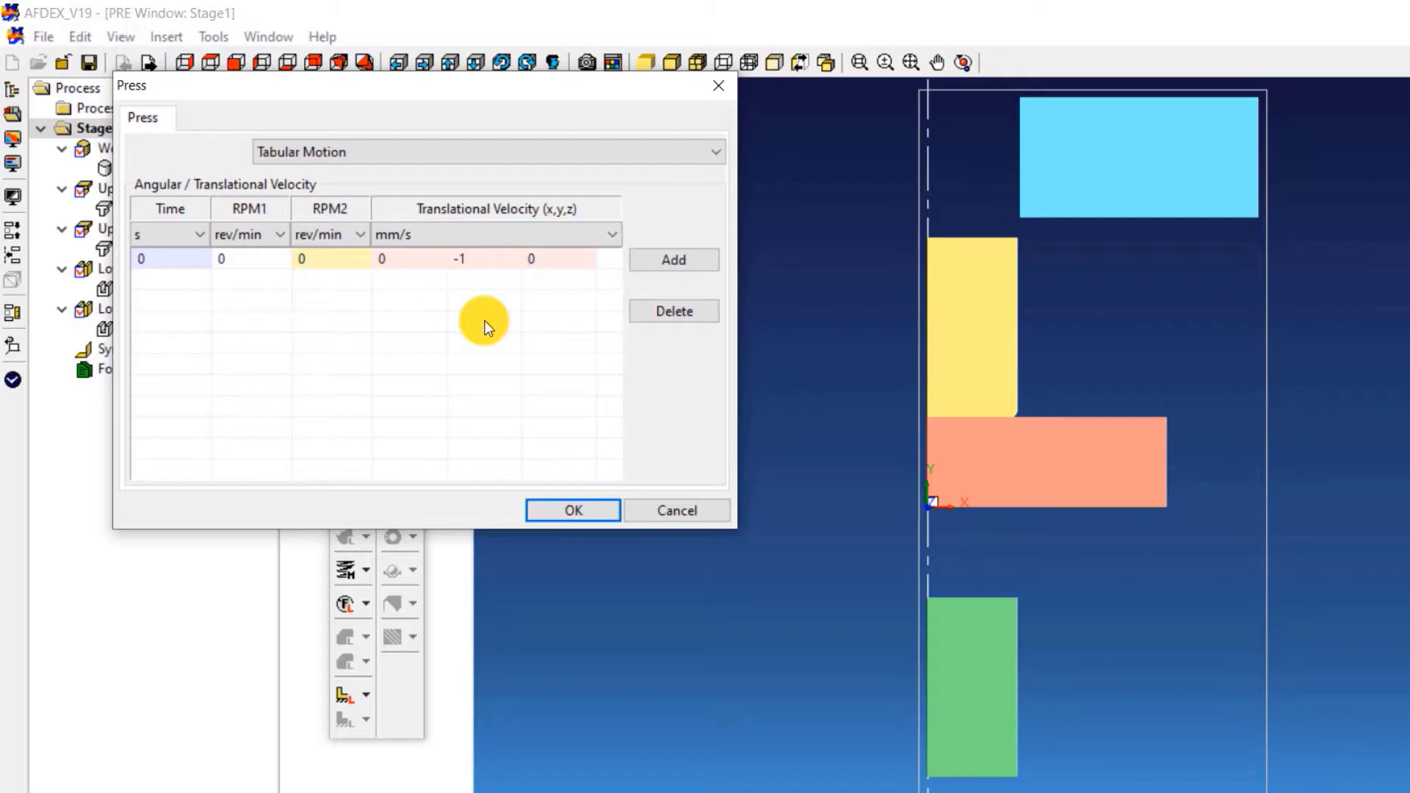
left_click(547, 504)
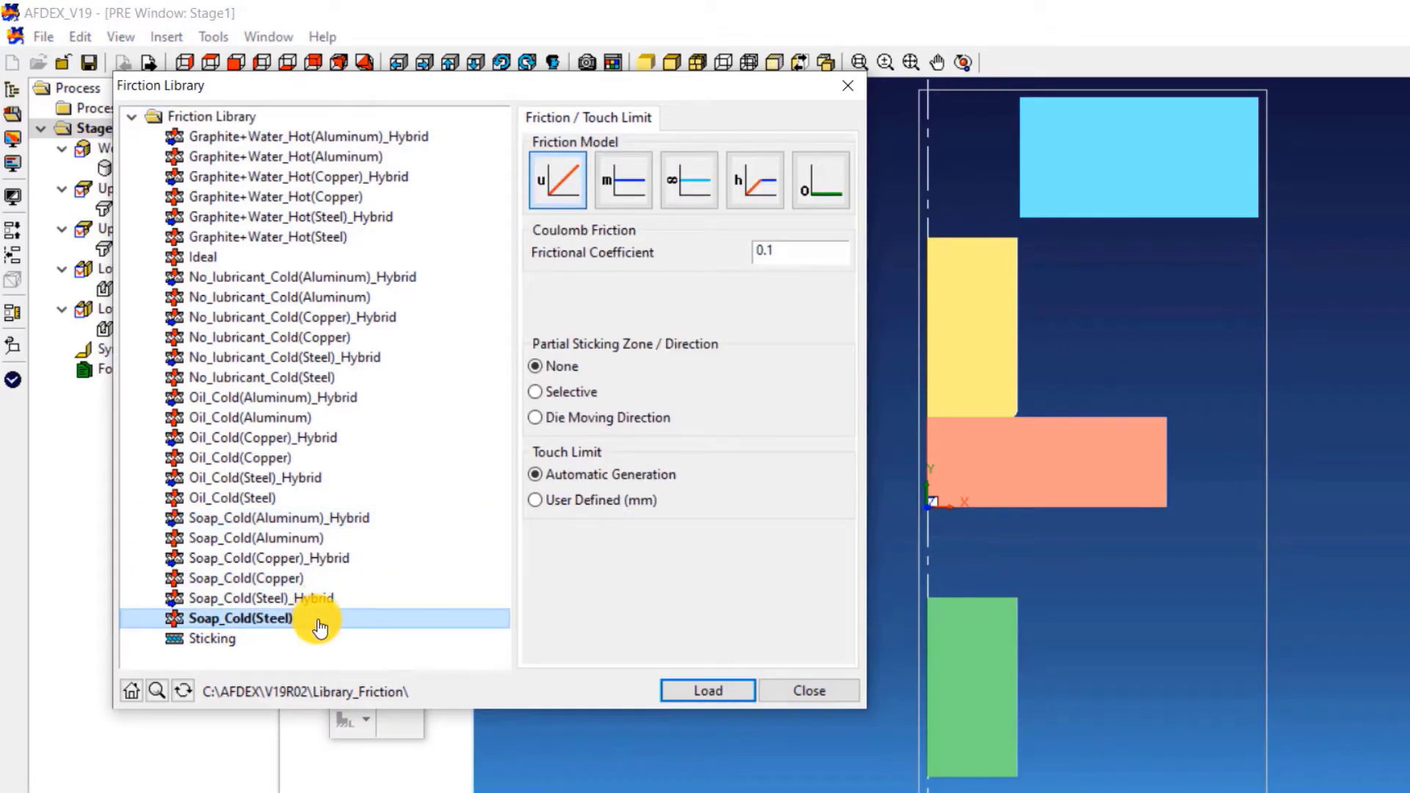
Load Soap_Cold(Steel) from the Friction Library.
left_click(680, 689)
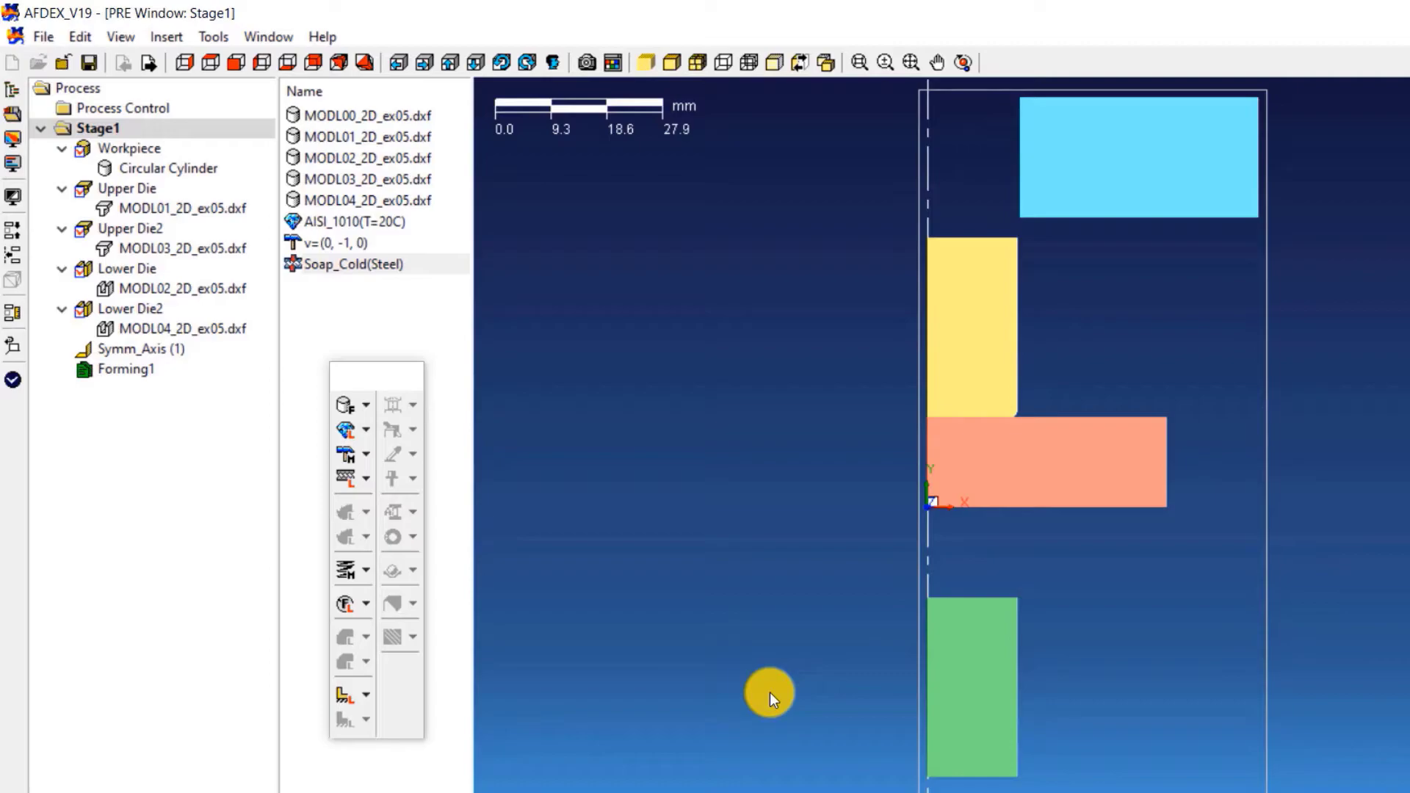
Start a manual Binder vs. Time die type with two rows in its time–force table.
left_click(373, 567)
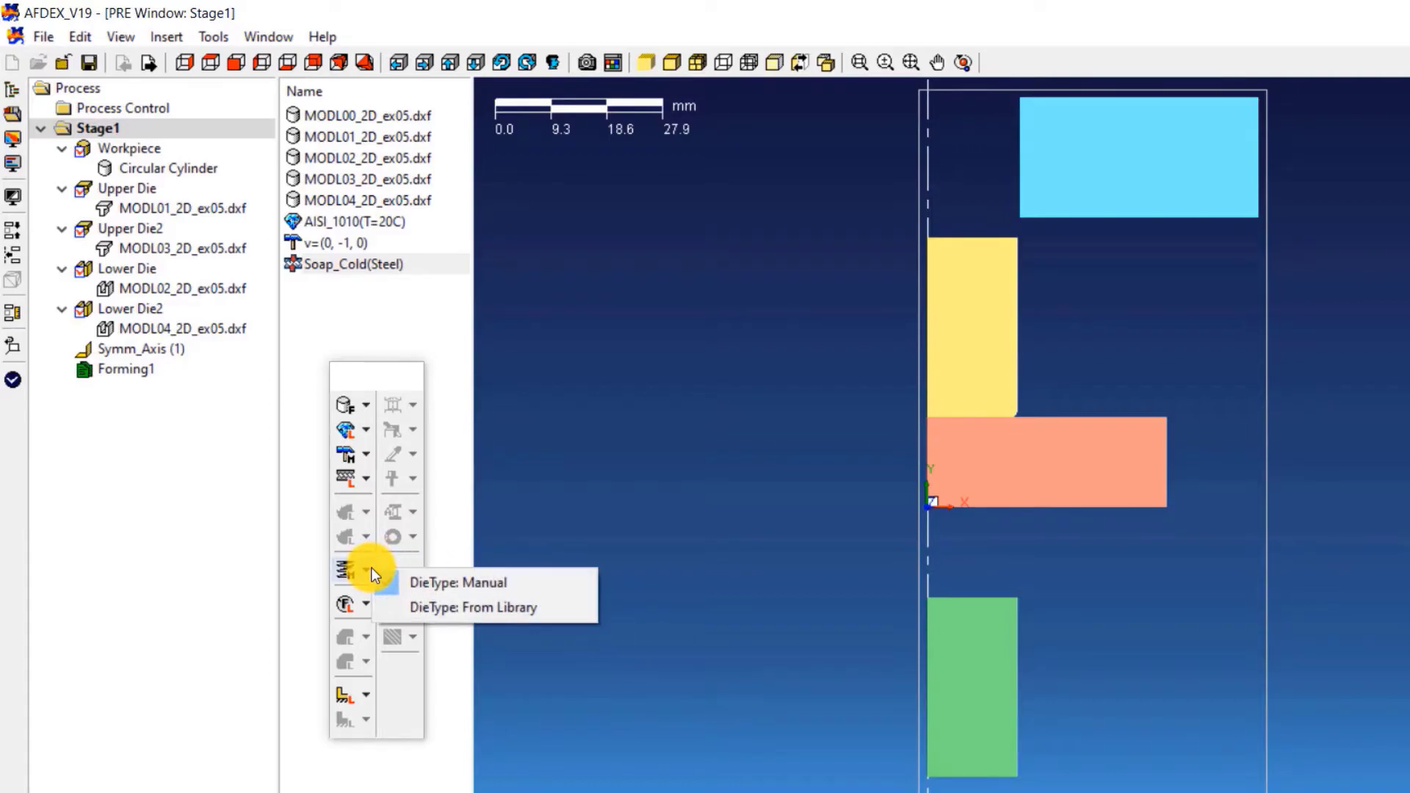
left_click(456, 585)
left_click(423, 175)
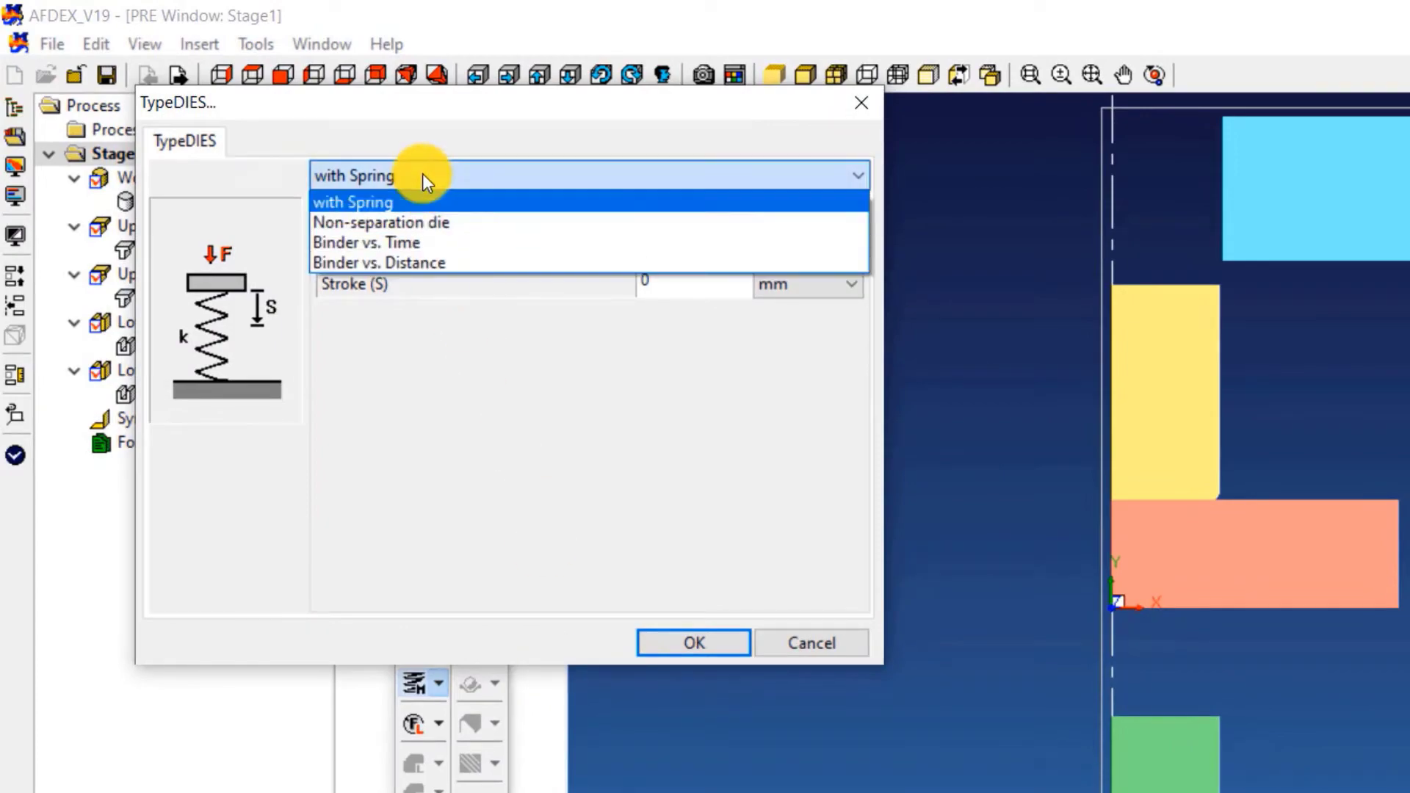
left_click(412, 243)
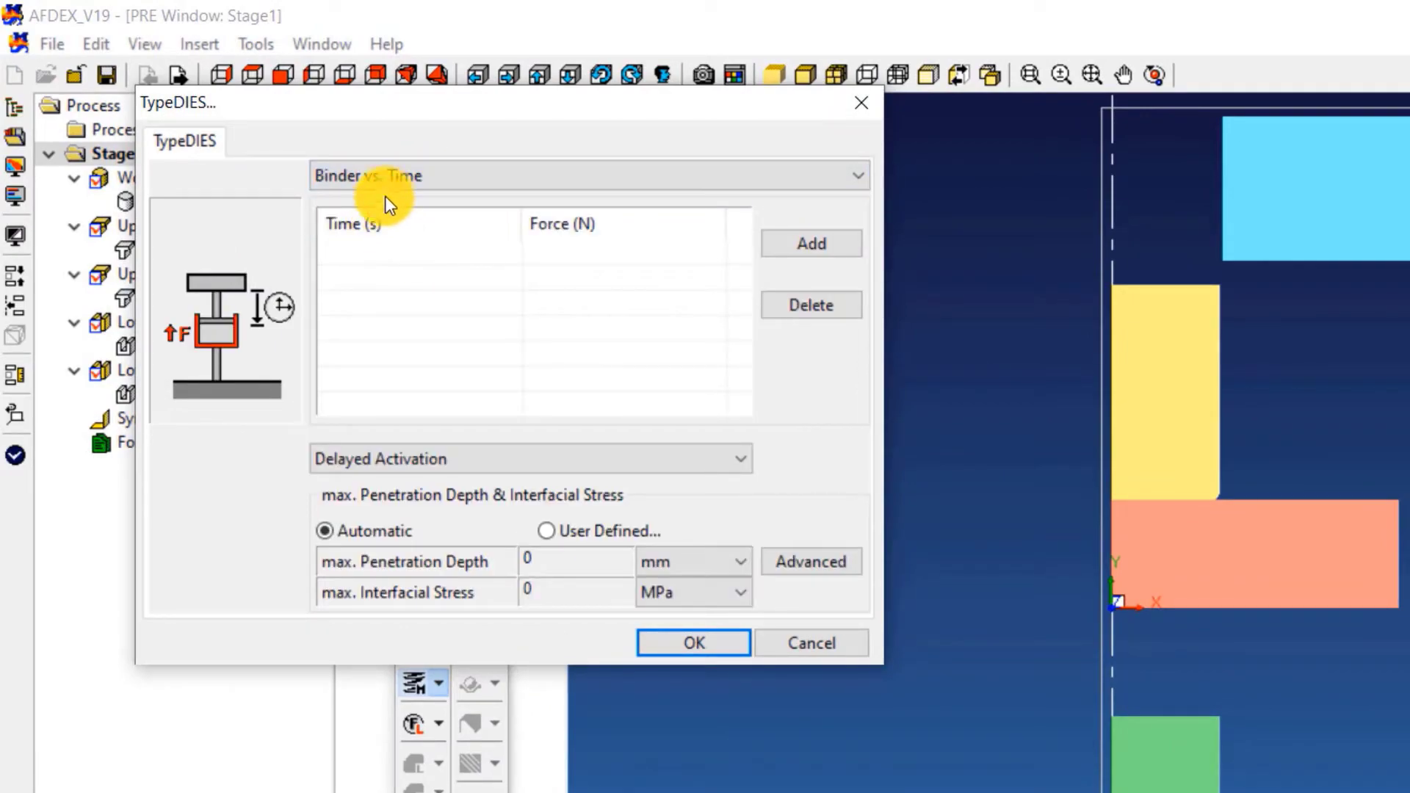
left_click(773, 245)
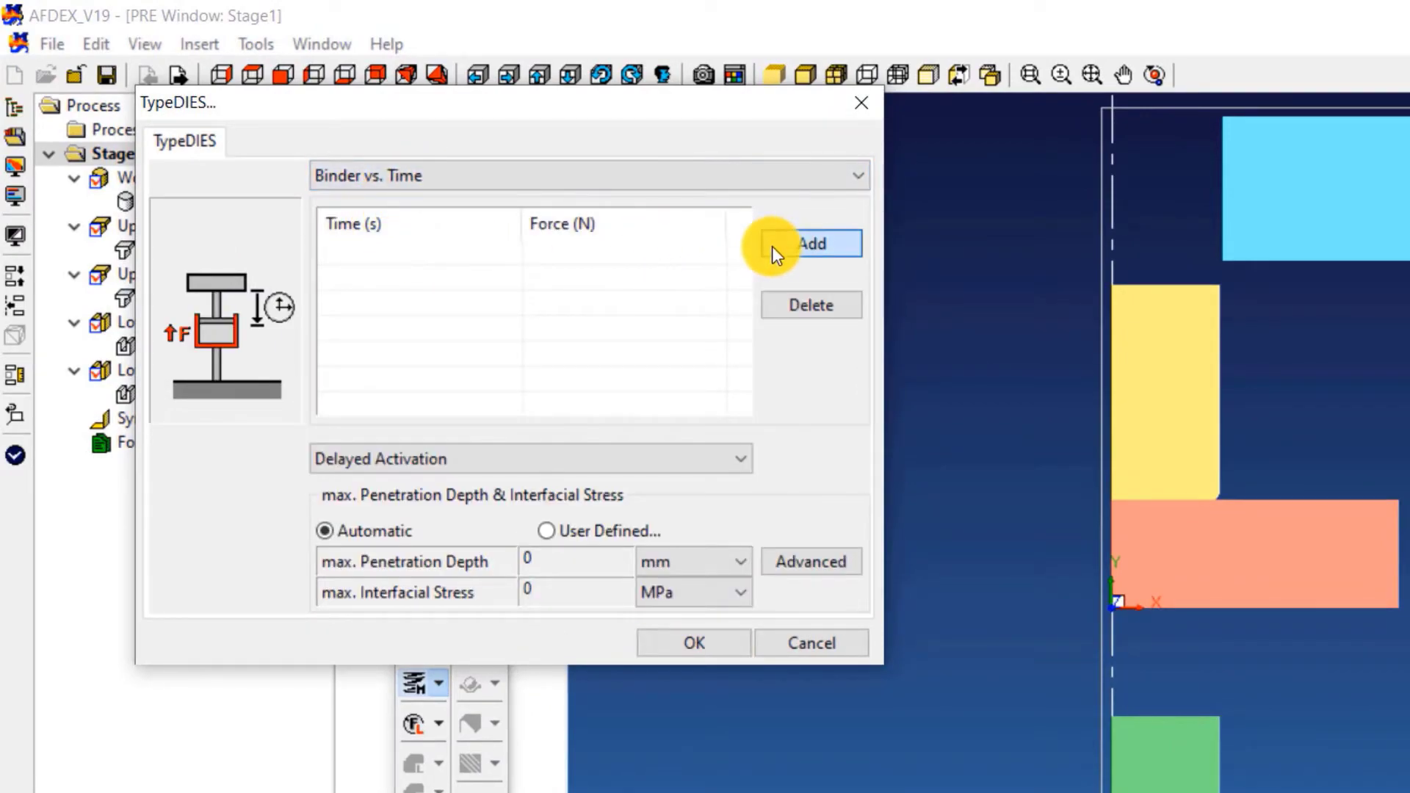
left_click(773, 245)
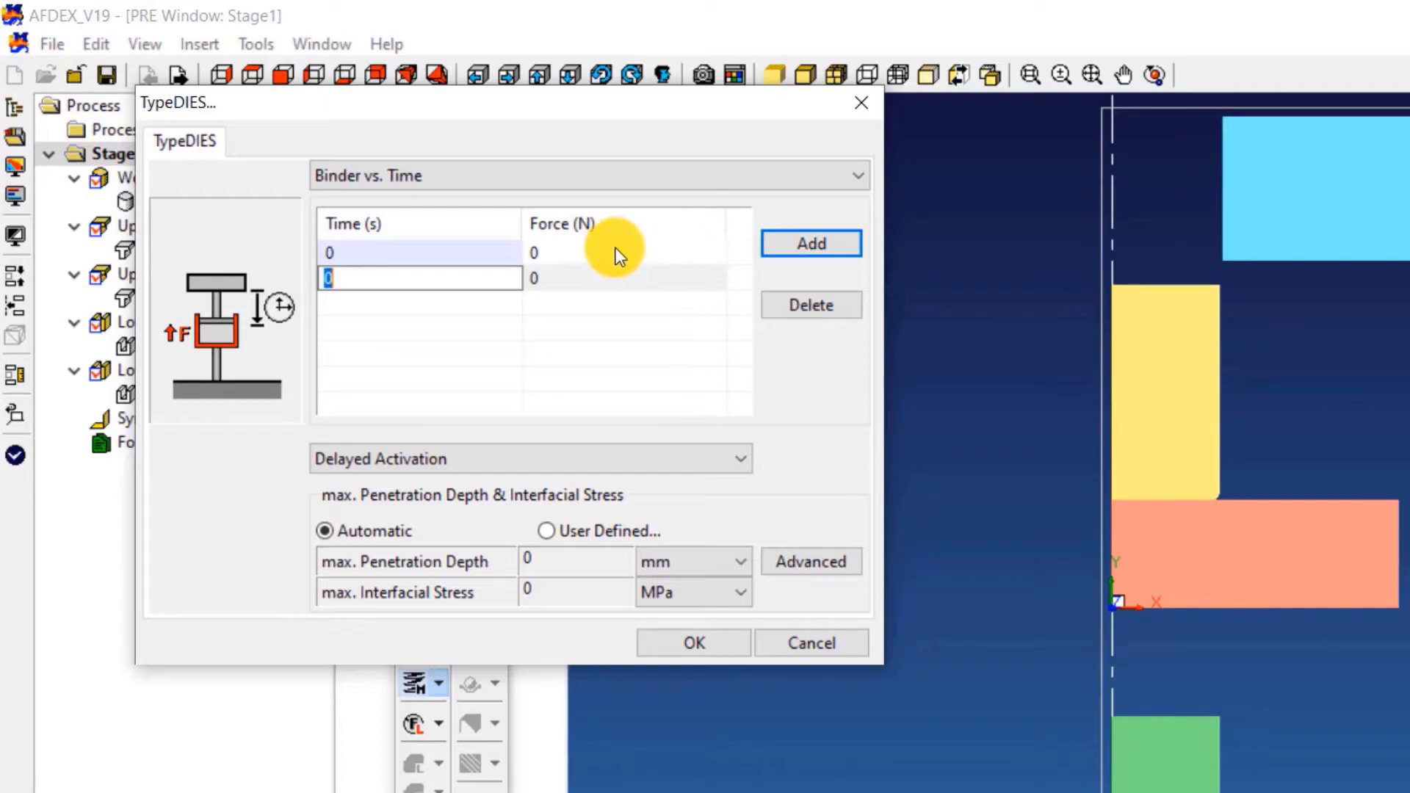
Fill the table with 0 s/50000 N and 100 s/50000 N, then confirm as Binder1.
left_click(491, 258)
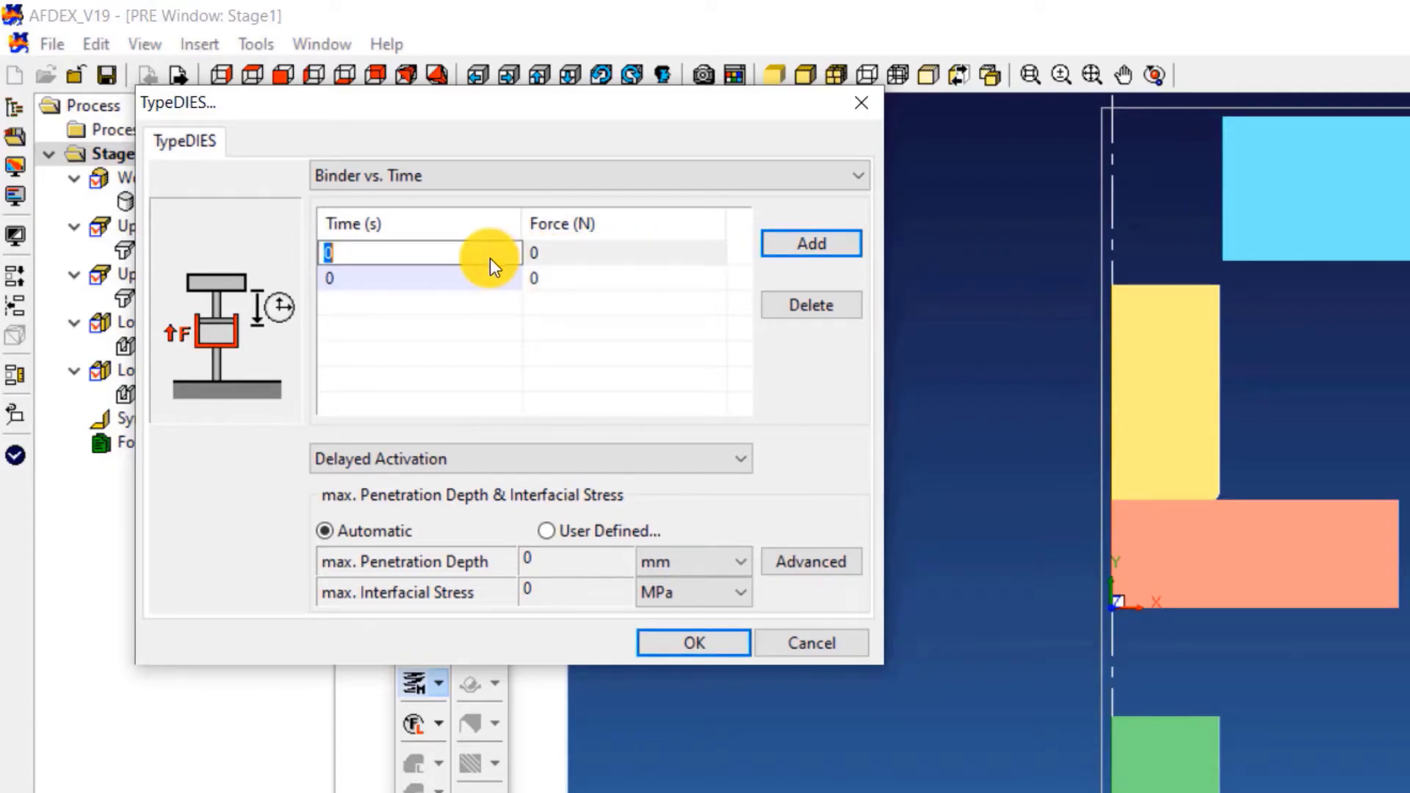
left_click(565, 254)
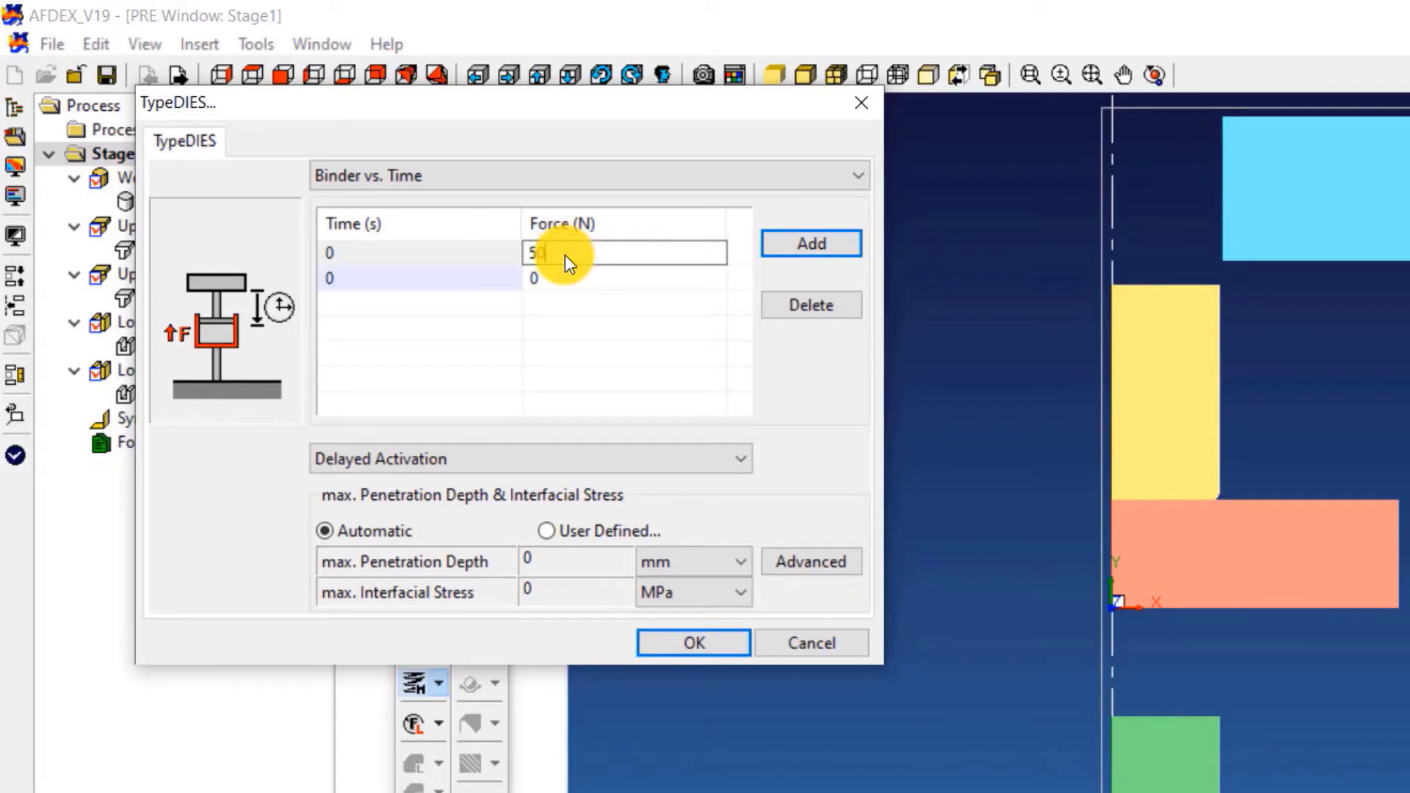
type("50000")
left_click(444, 279)
type("100")
left_click(599, 277)
type("50000")
left_click(611, 336)
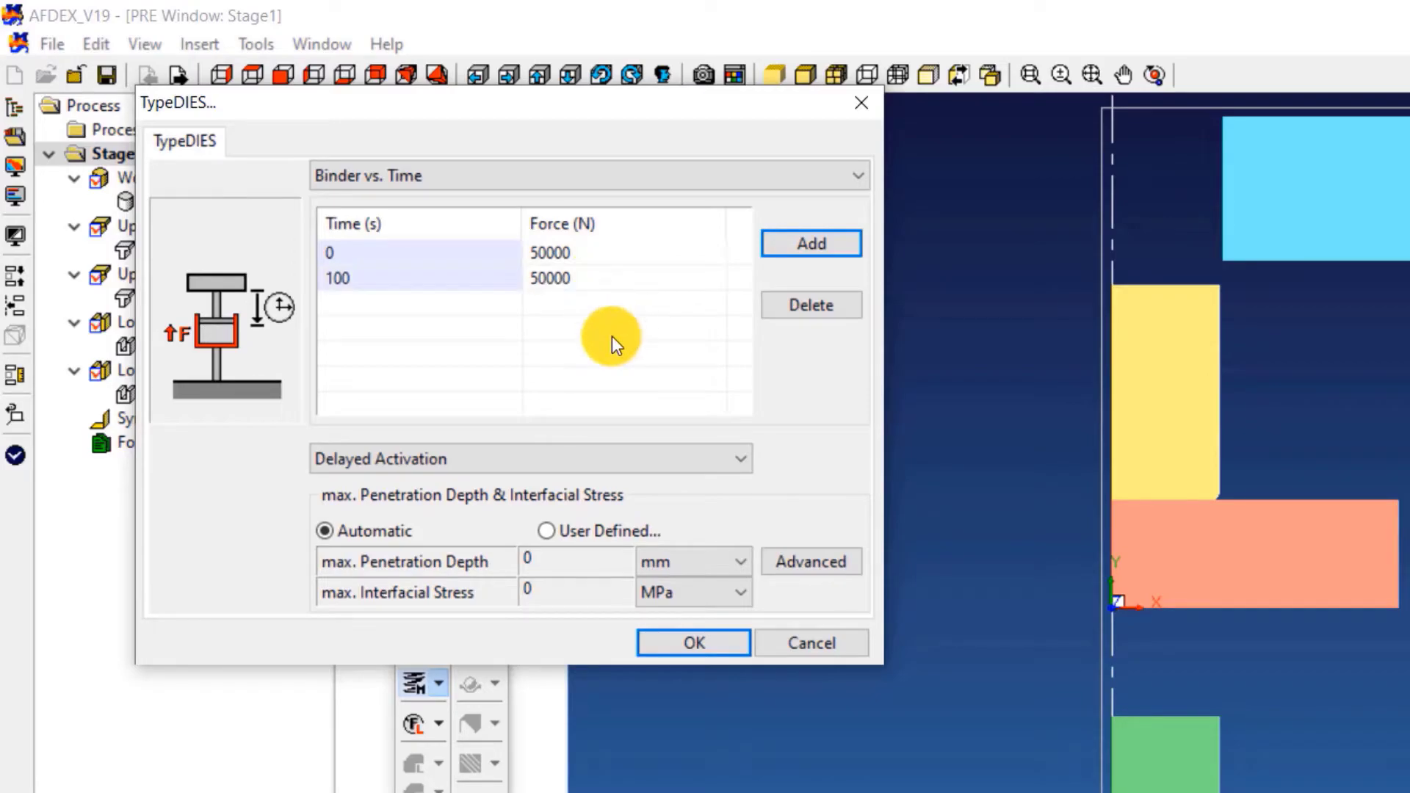
left_click(695, 649)
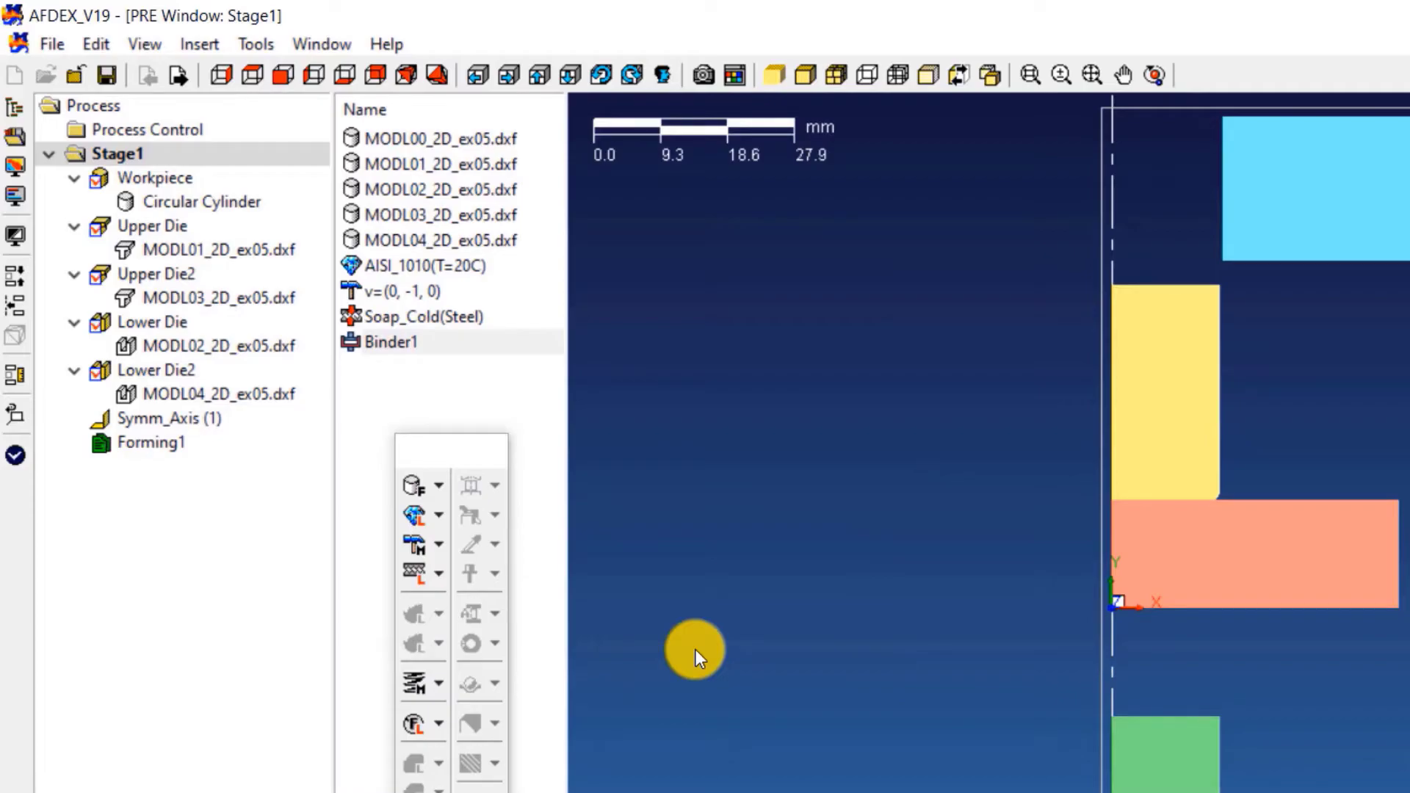
Add a manual Binder vs. Time die type with rows 0 s/100000 N and 100 s/100000 N.
left_click(439, 684)
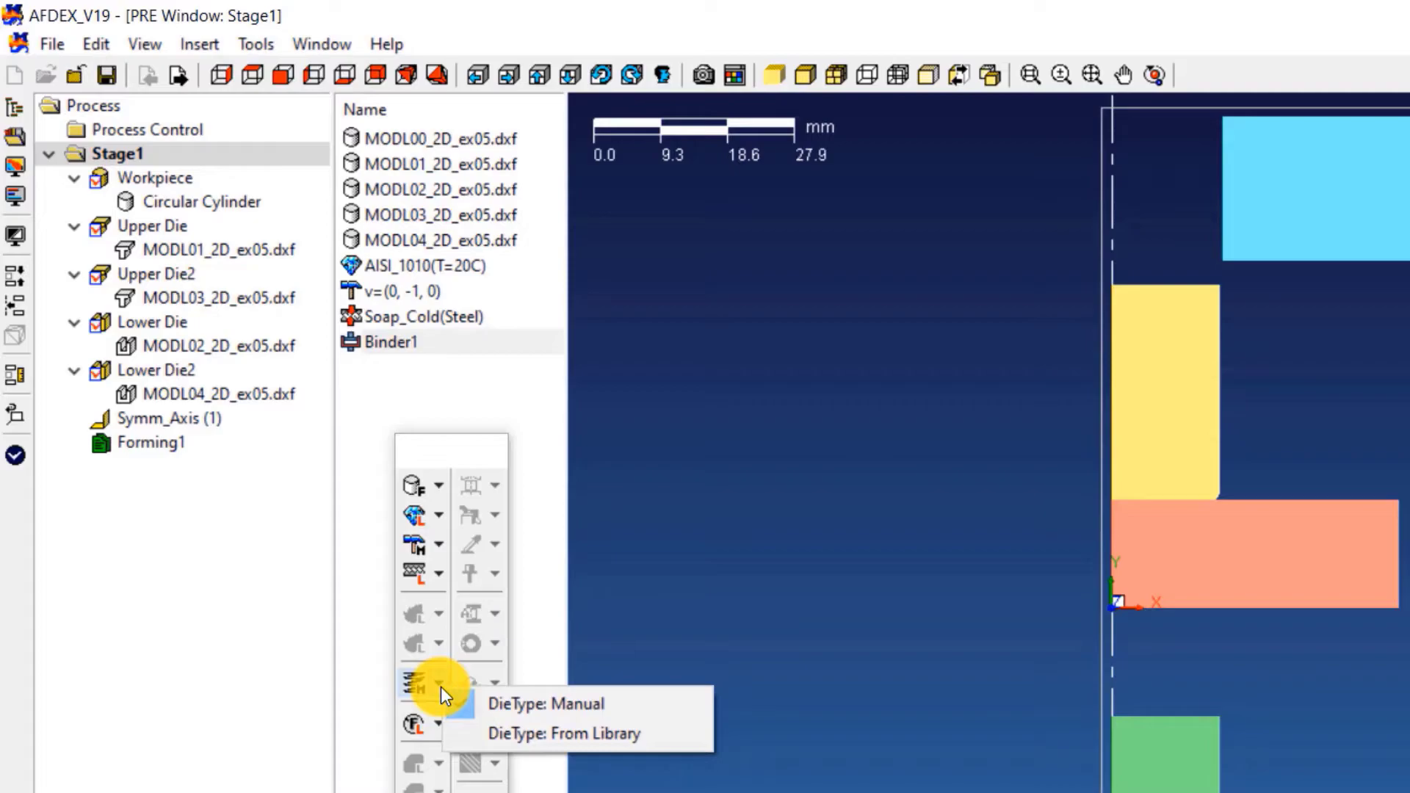
left_click(576, 701)
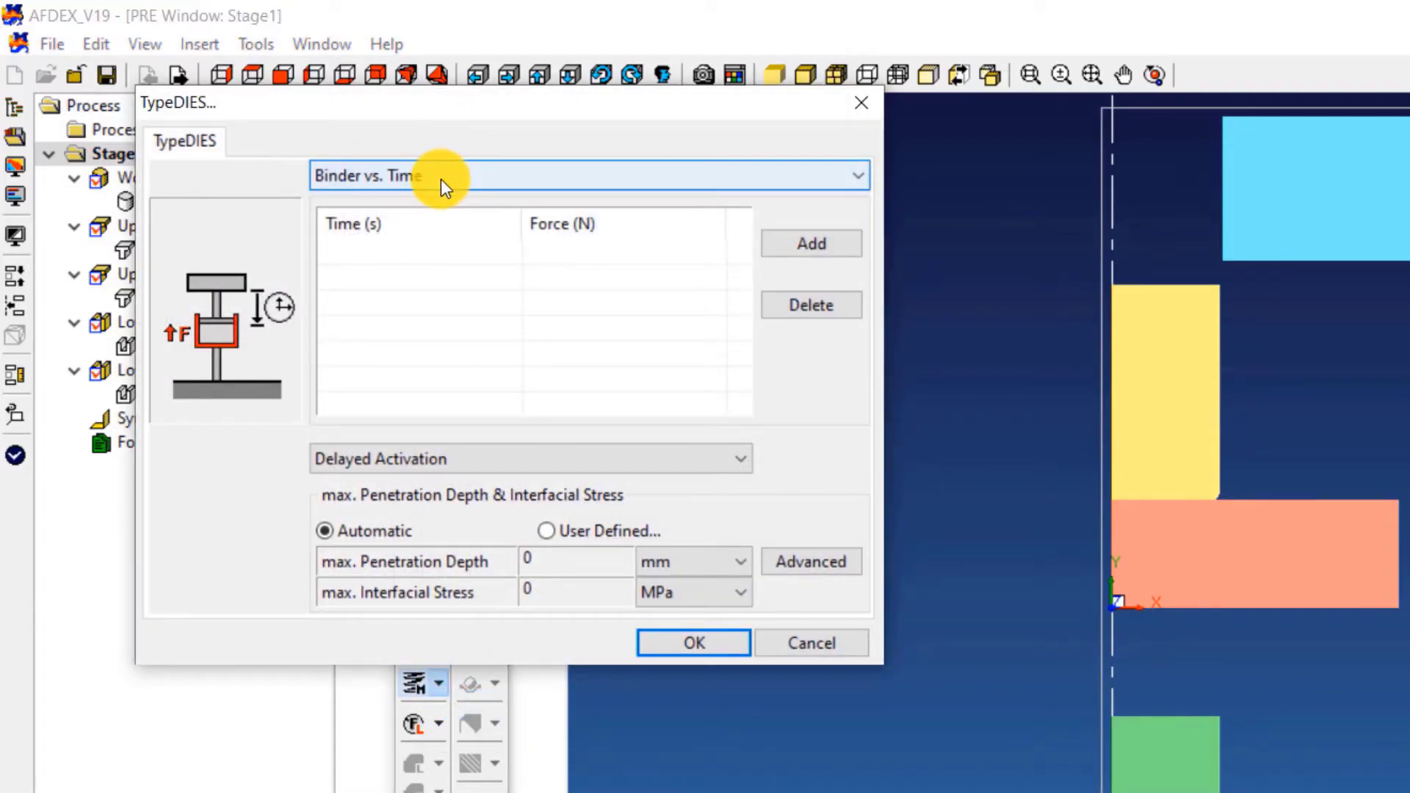
left_click(818, 248)
left_click(818, 249)
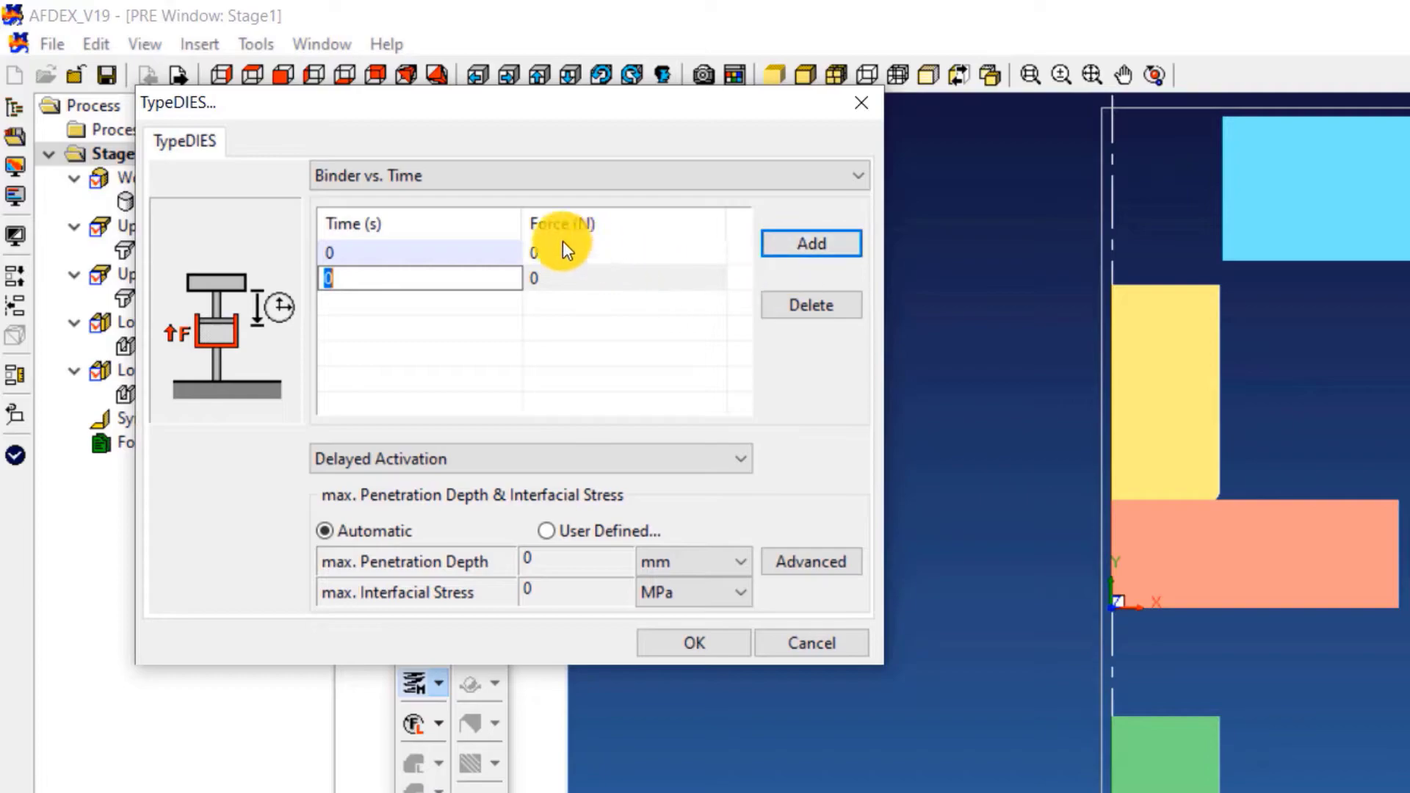
left_click(451, 252)
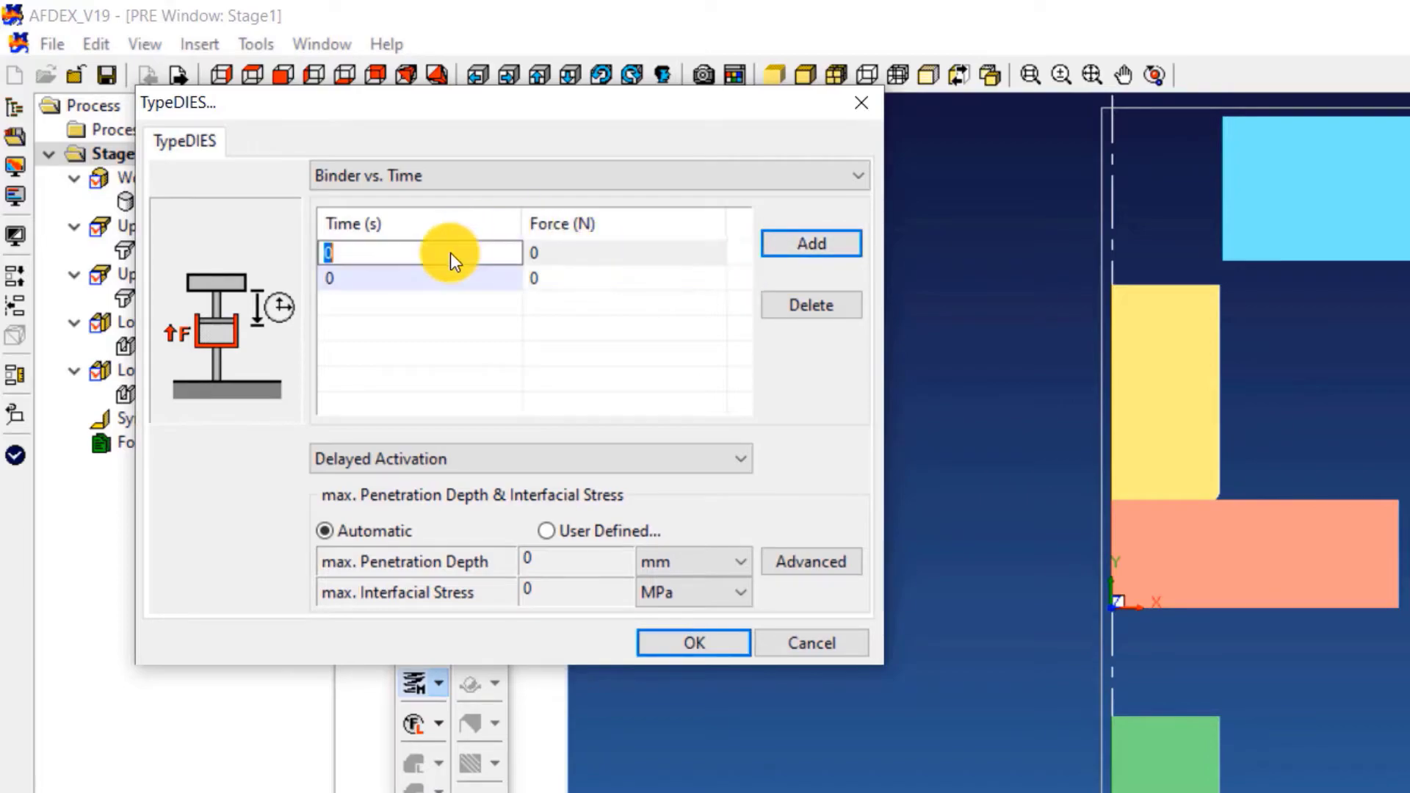
left_click(572, 254)
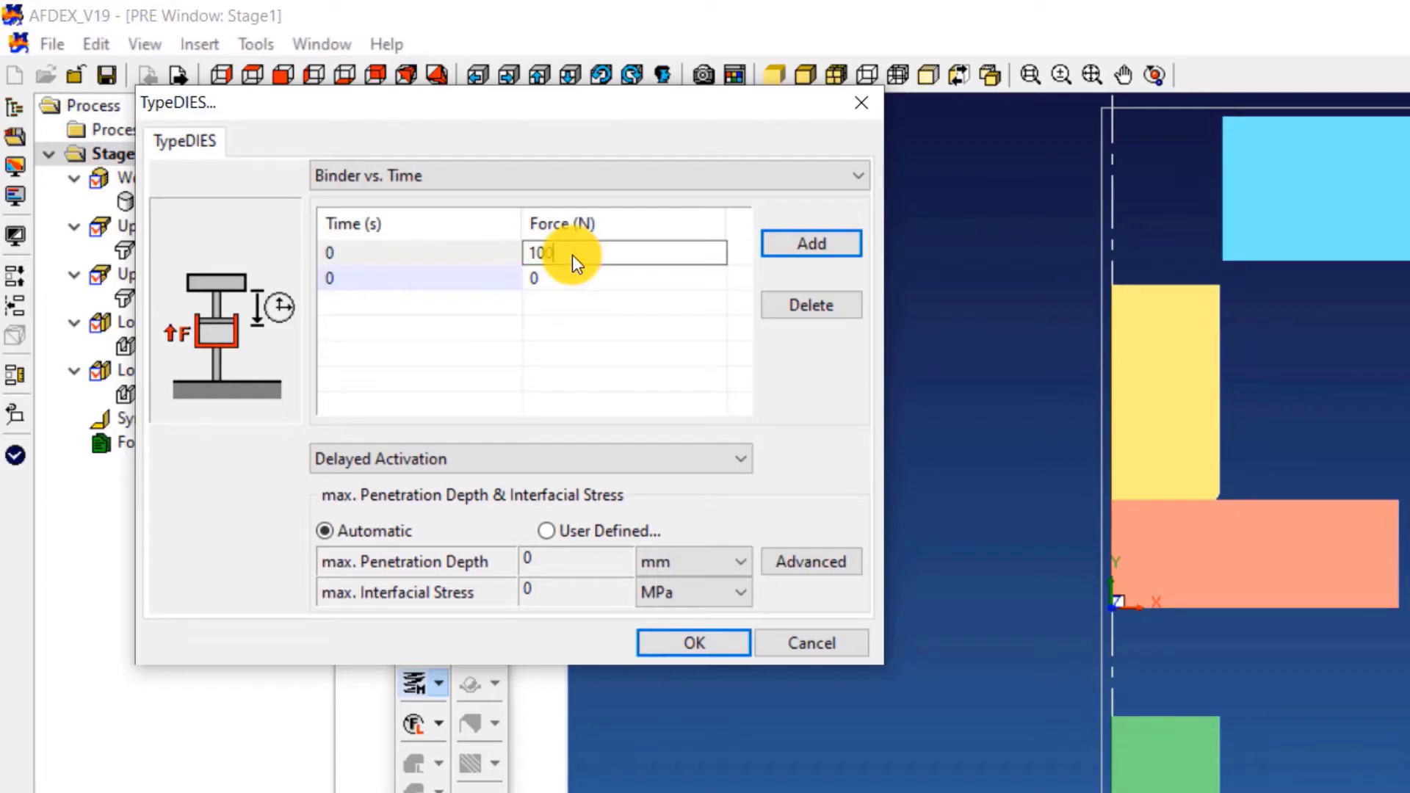
type("100000")
left_click(440, 281)
type("100")
left_click(579, 273)
type("100000")
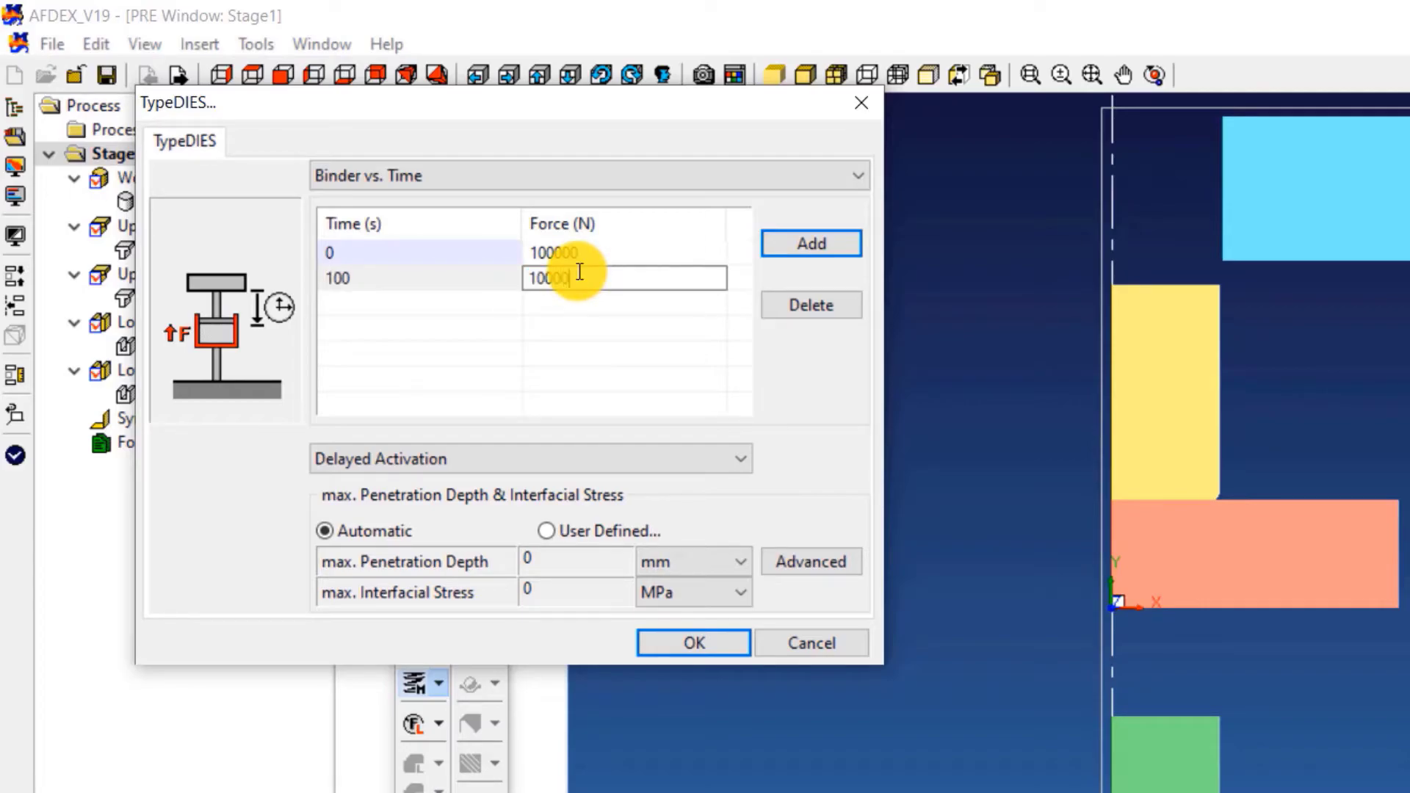
left_click(558, 344)
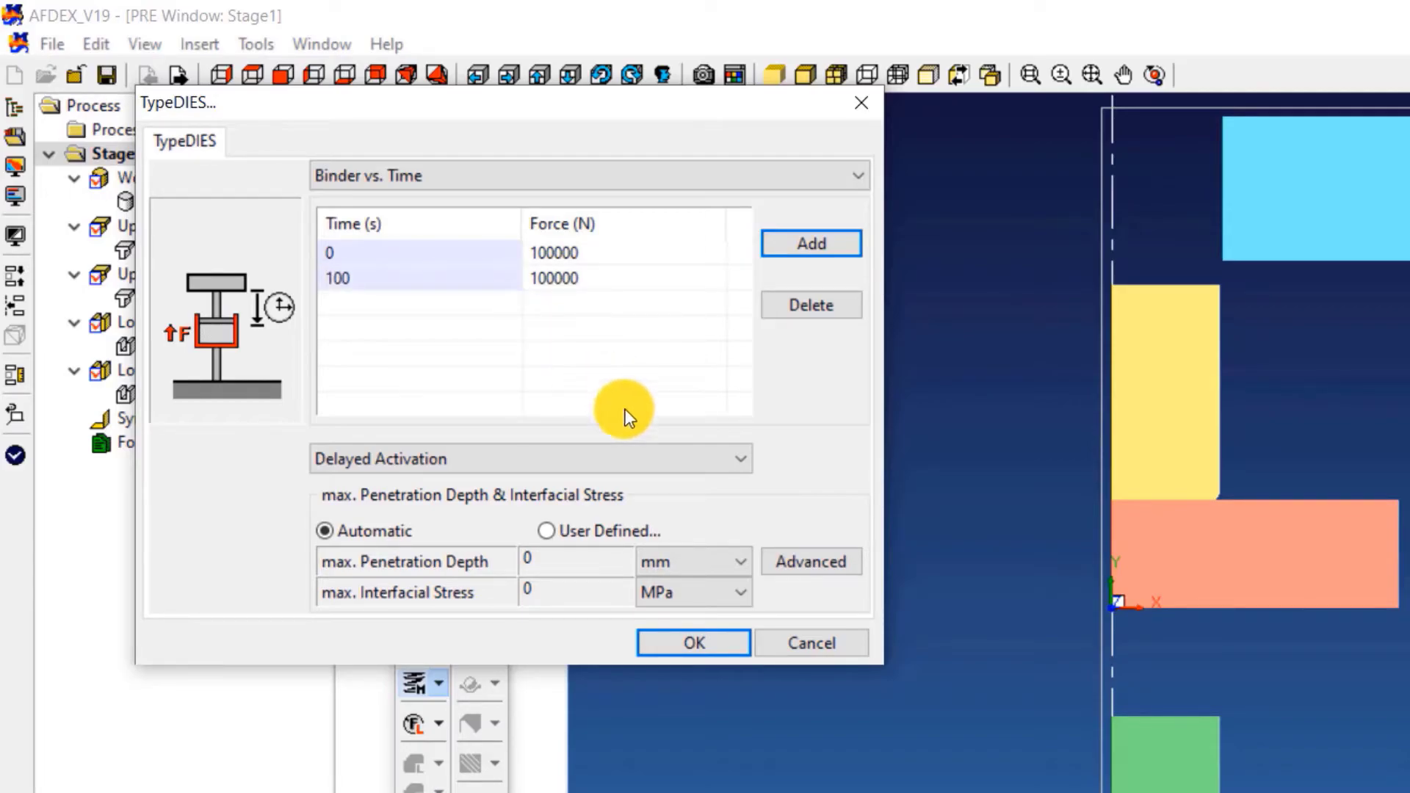
left_click(676, 646)
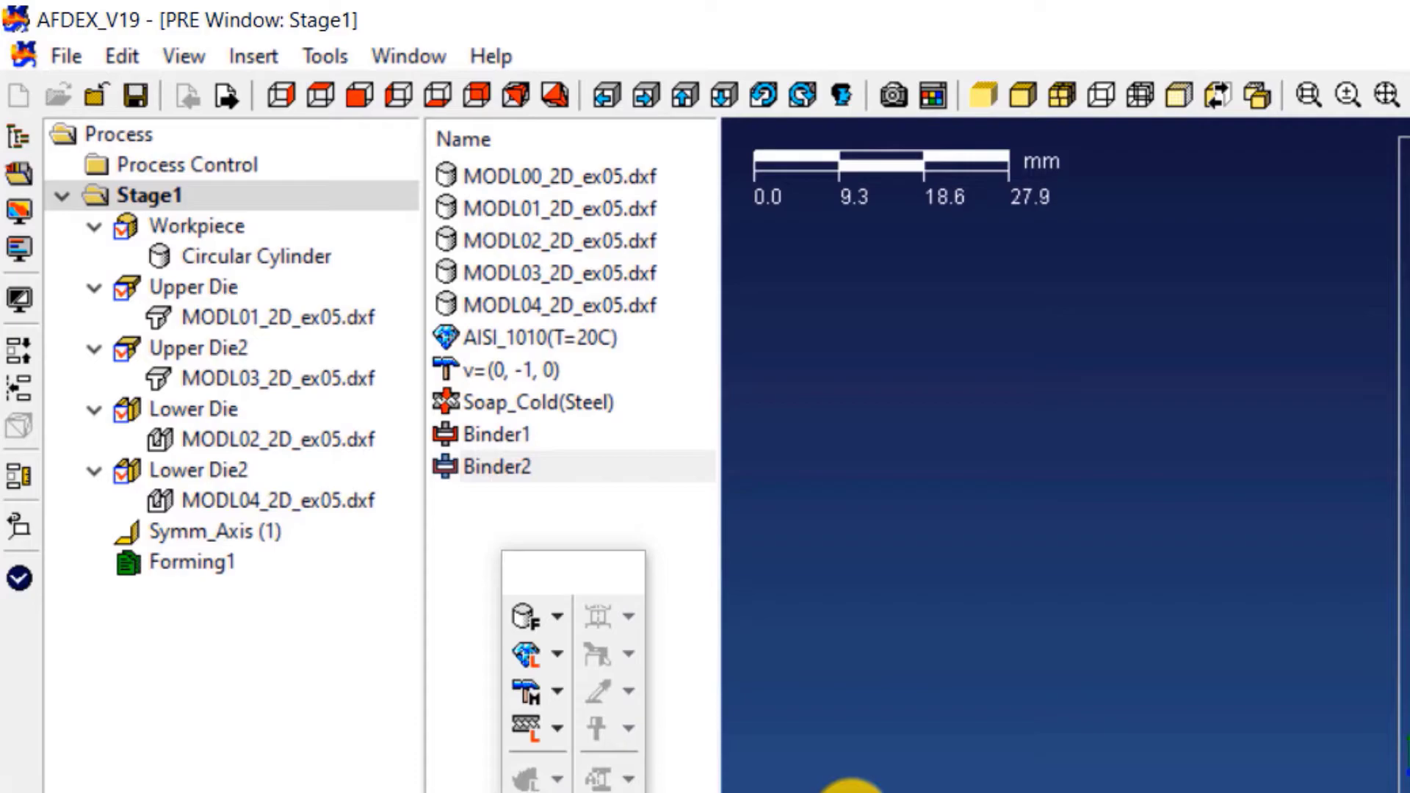
Assign AISI_1010 to the workpiece and the v=(0, -1, 0) velocity to Upper Die.
right_click(579, 338)
left_click(703, 526)
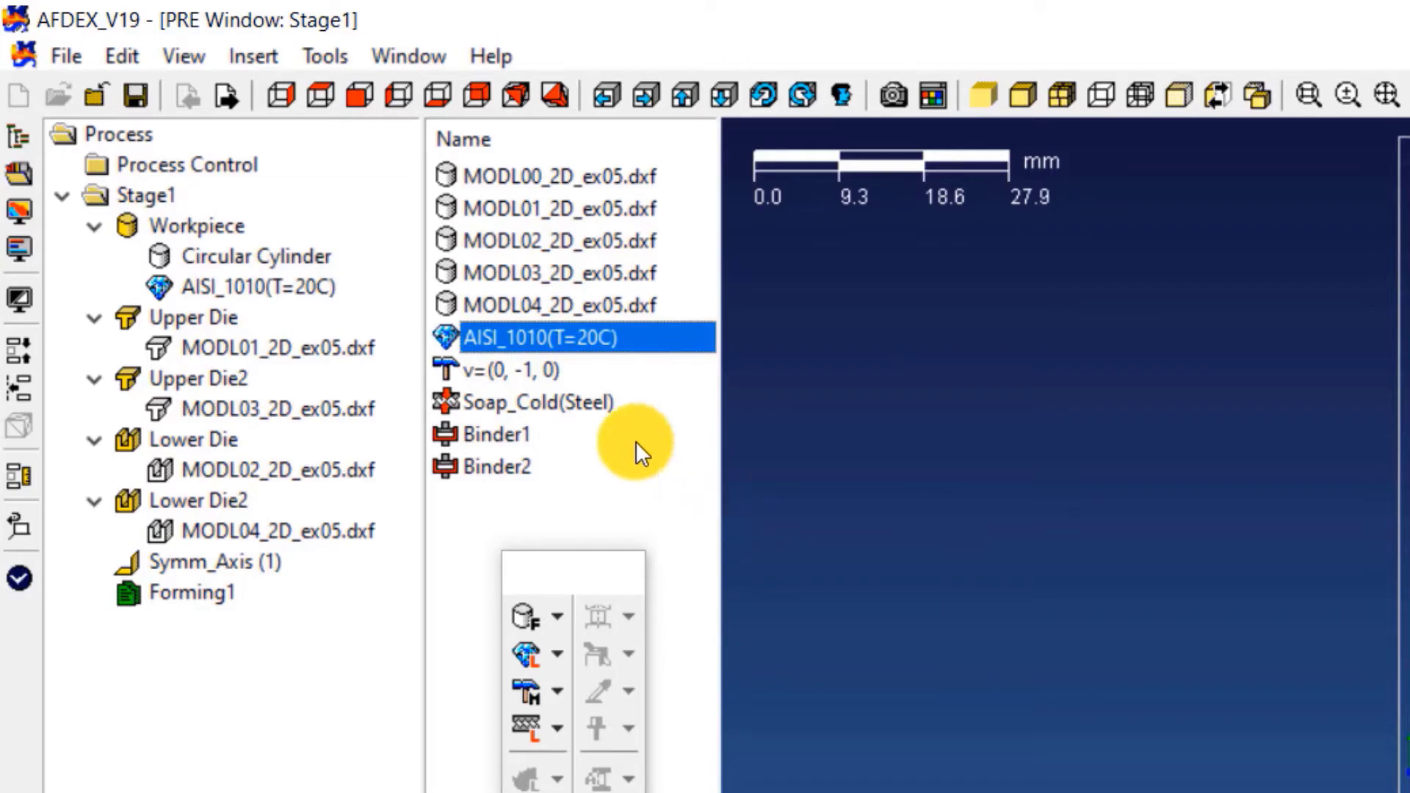
left_click(542, 376)
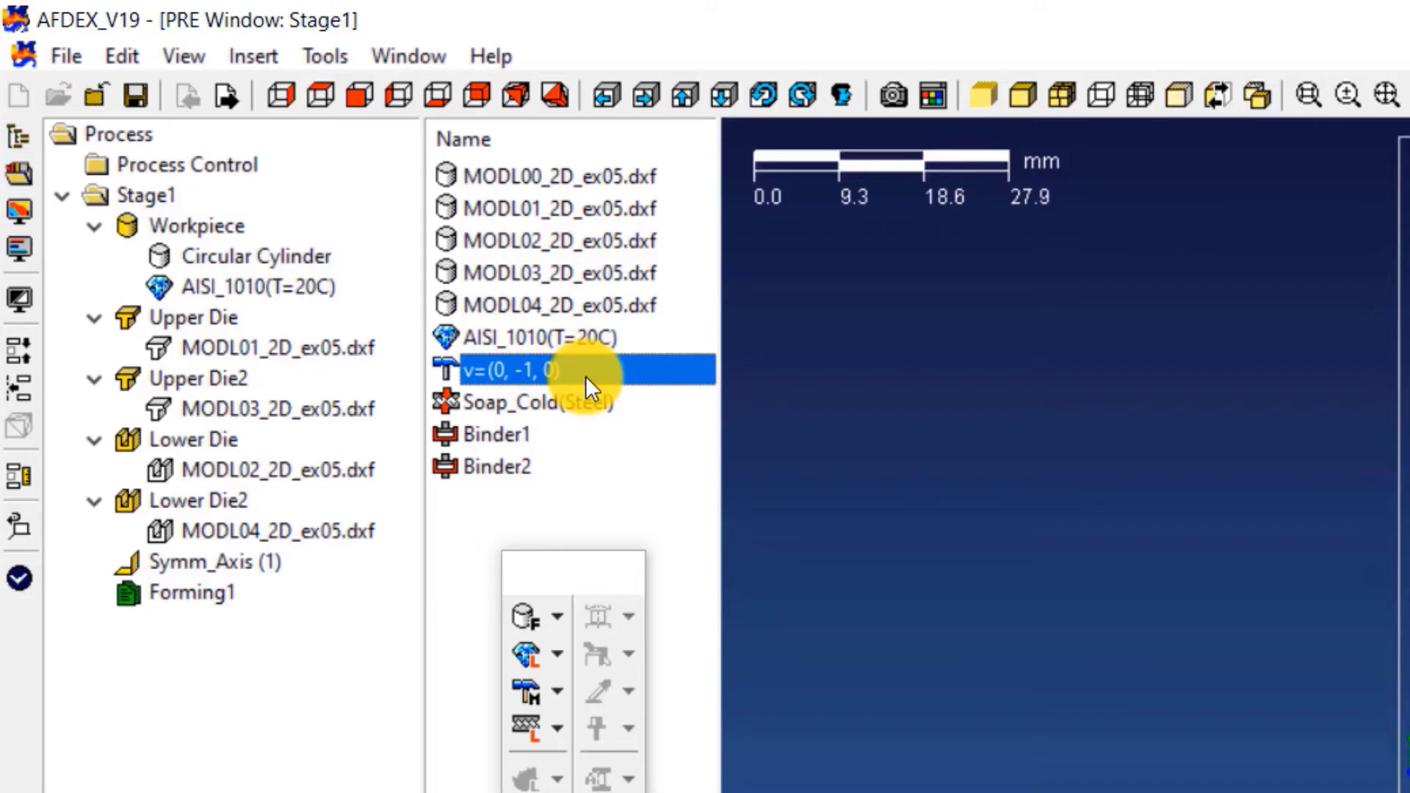
left_click_drag(584, 376, 349, 356)
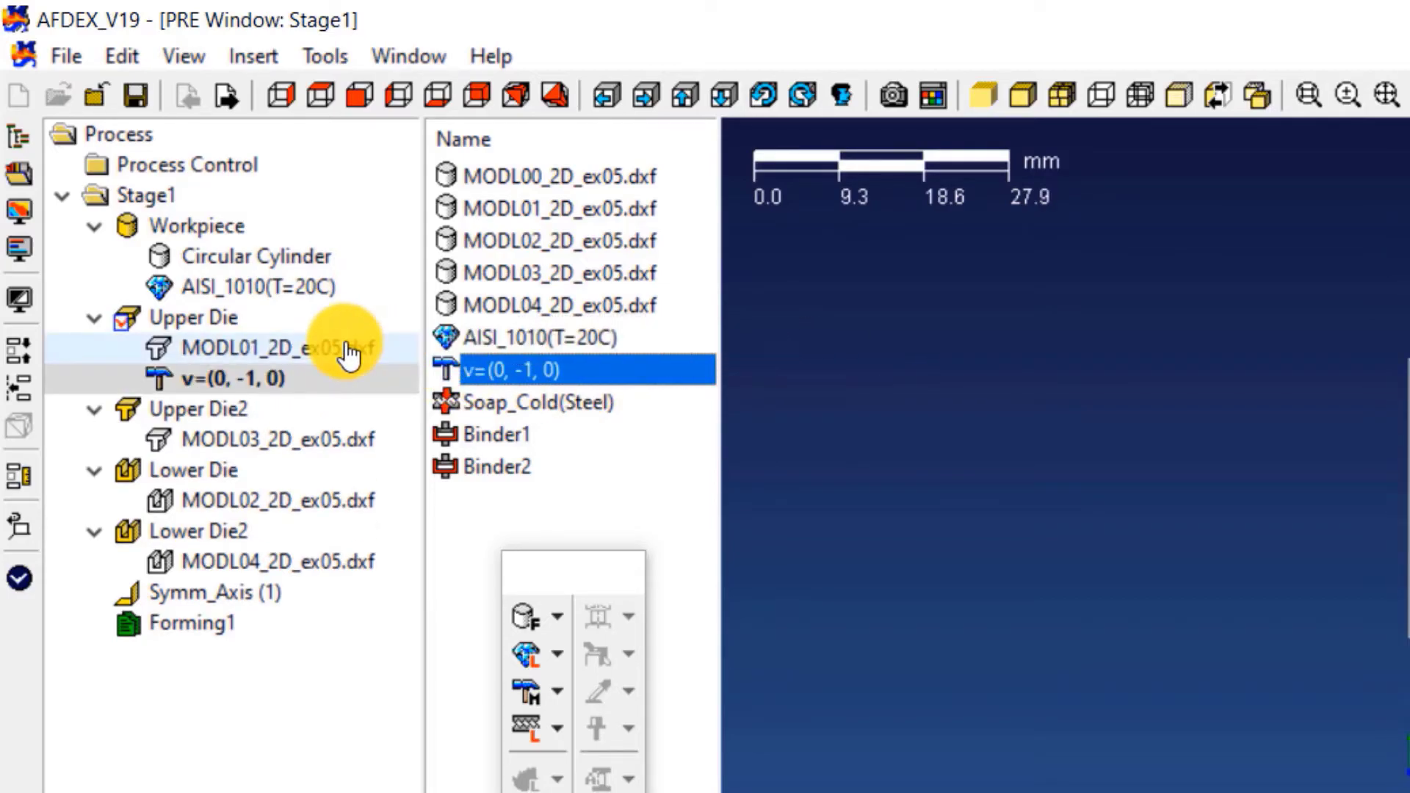
Apply Soap_Cold(Steel) lubricant to all upper and lower dies.
left_click(571, 404)
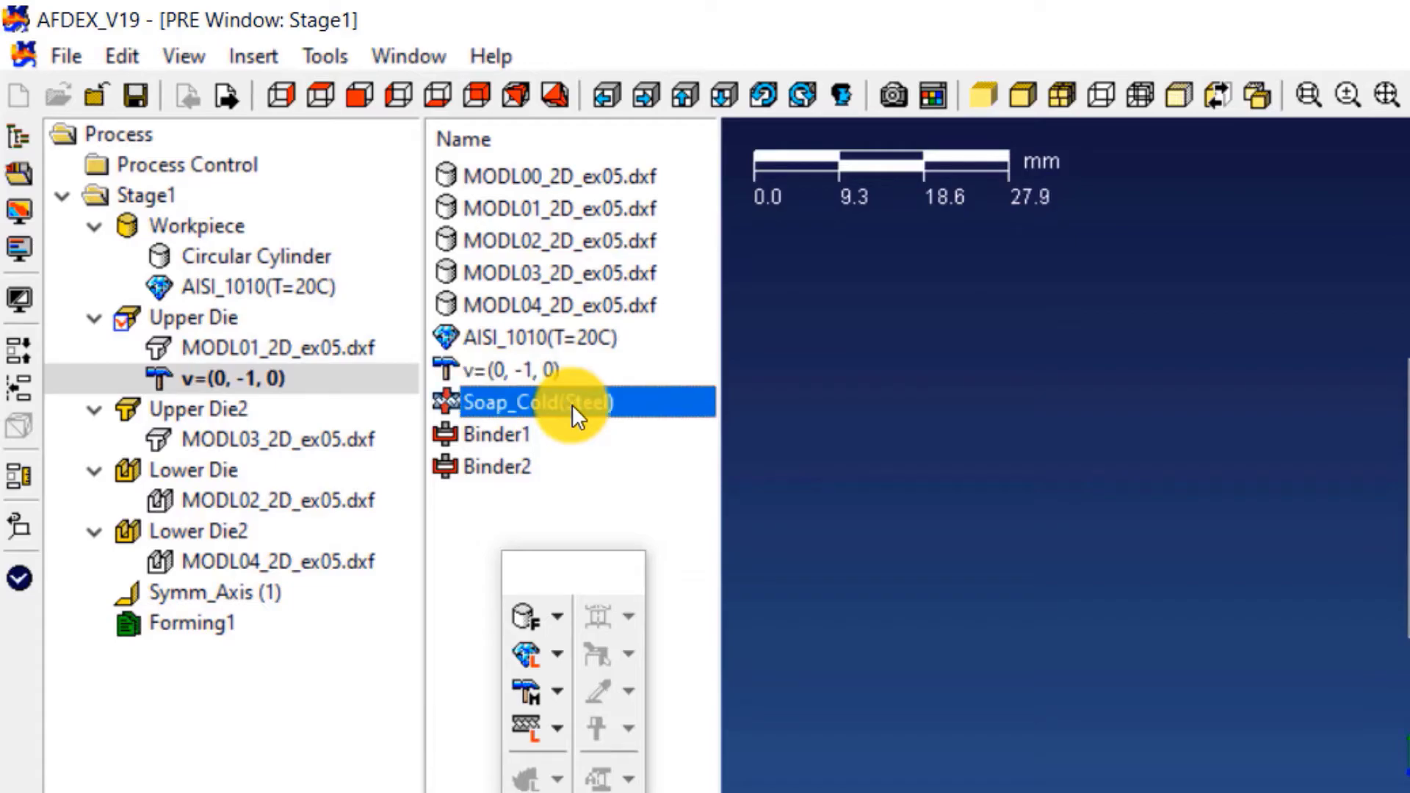
right_click(635, 397)
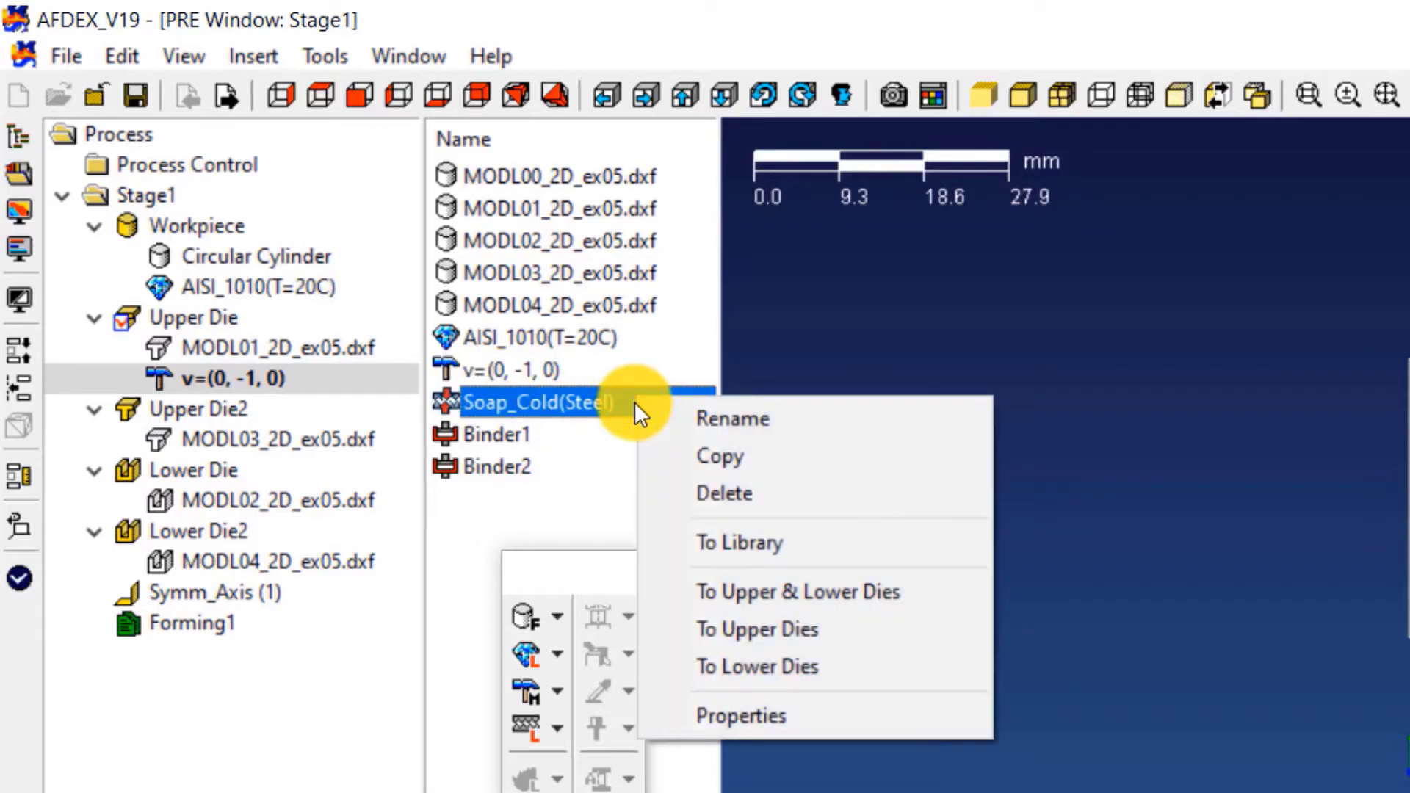
left_click(777, 592)
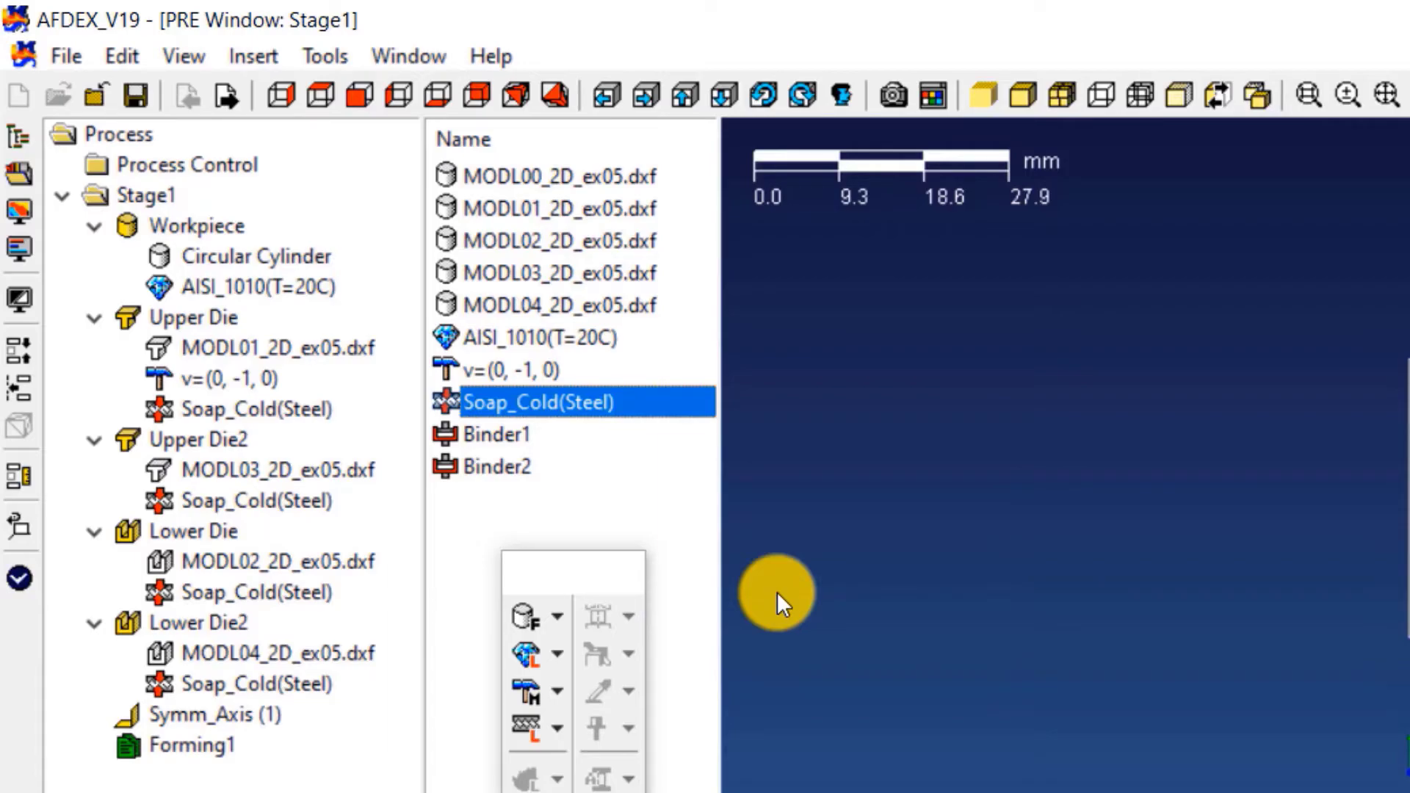
Attach Binder1 to Upper Die2 and Binder2 to Lower Die.
left_click(544, 444)
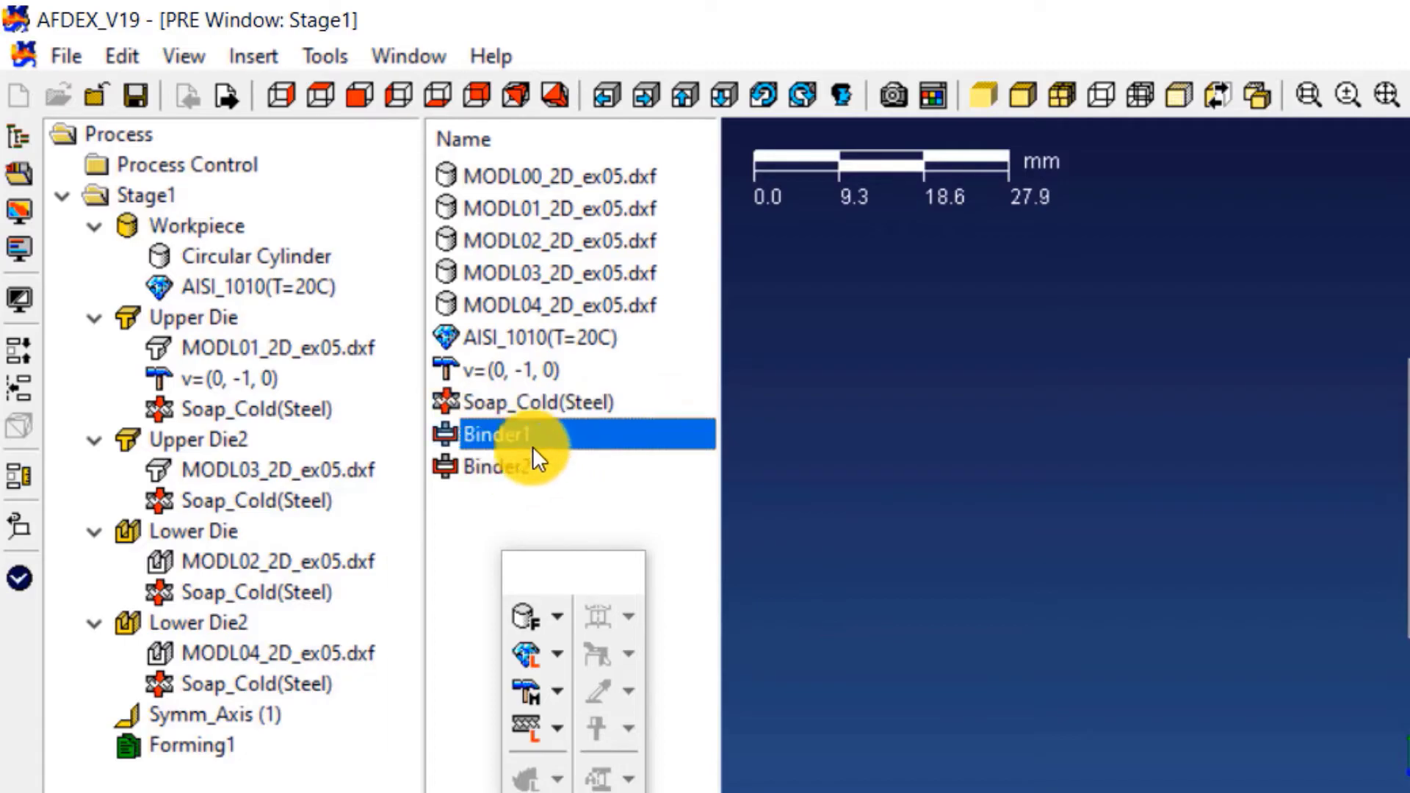
left_click_drag(555, 434, 382, 461)
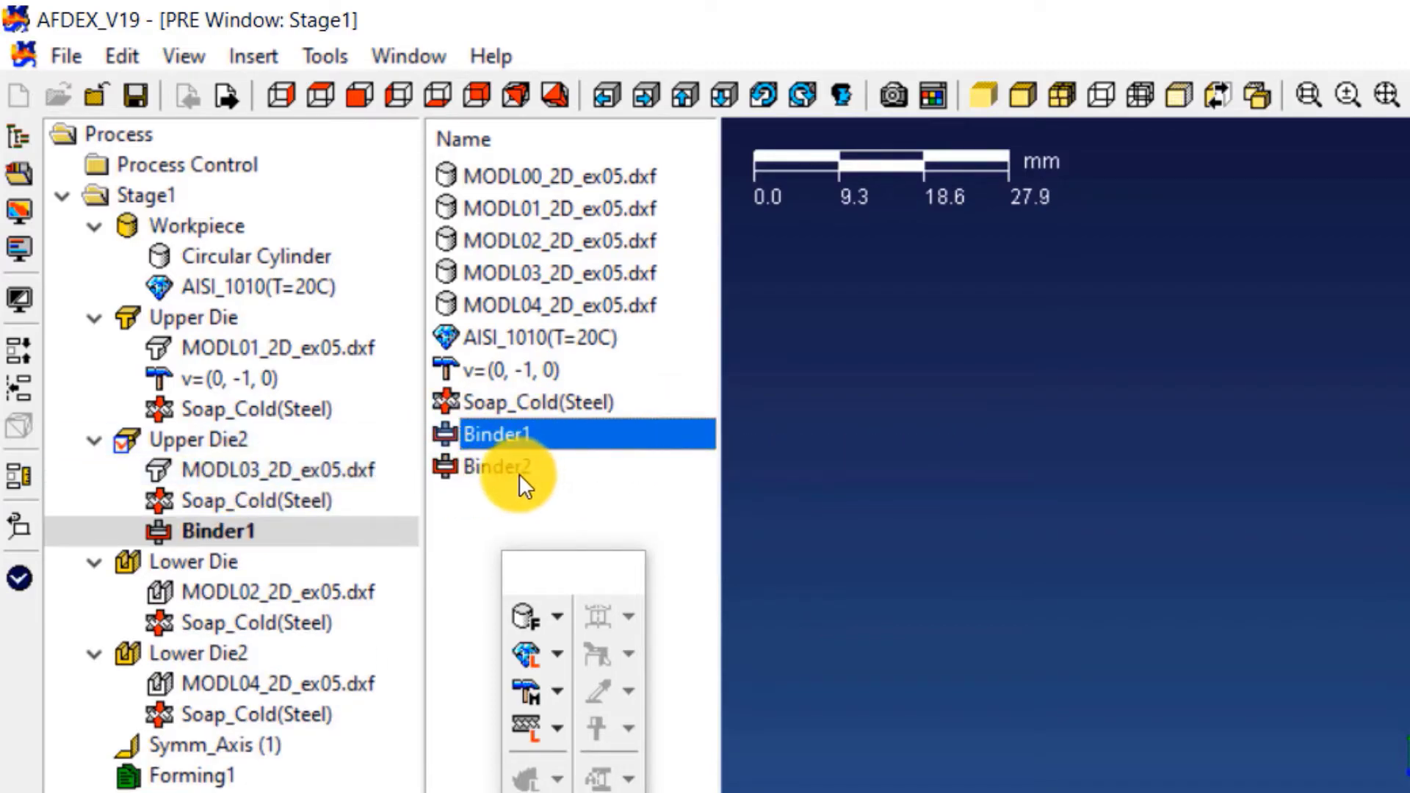
left_click(546, 473)
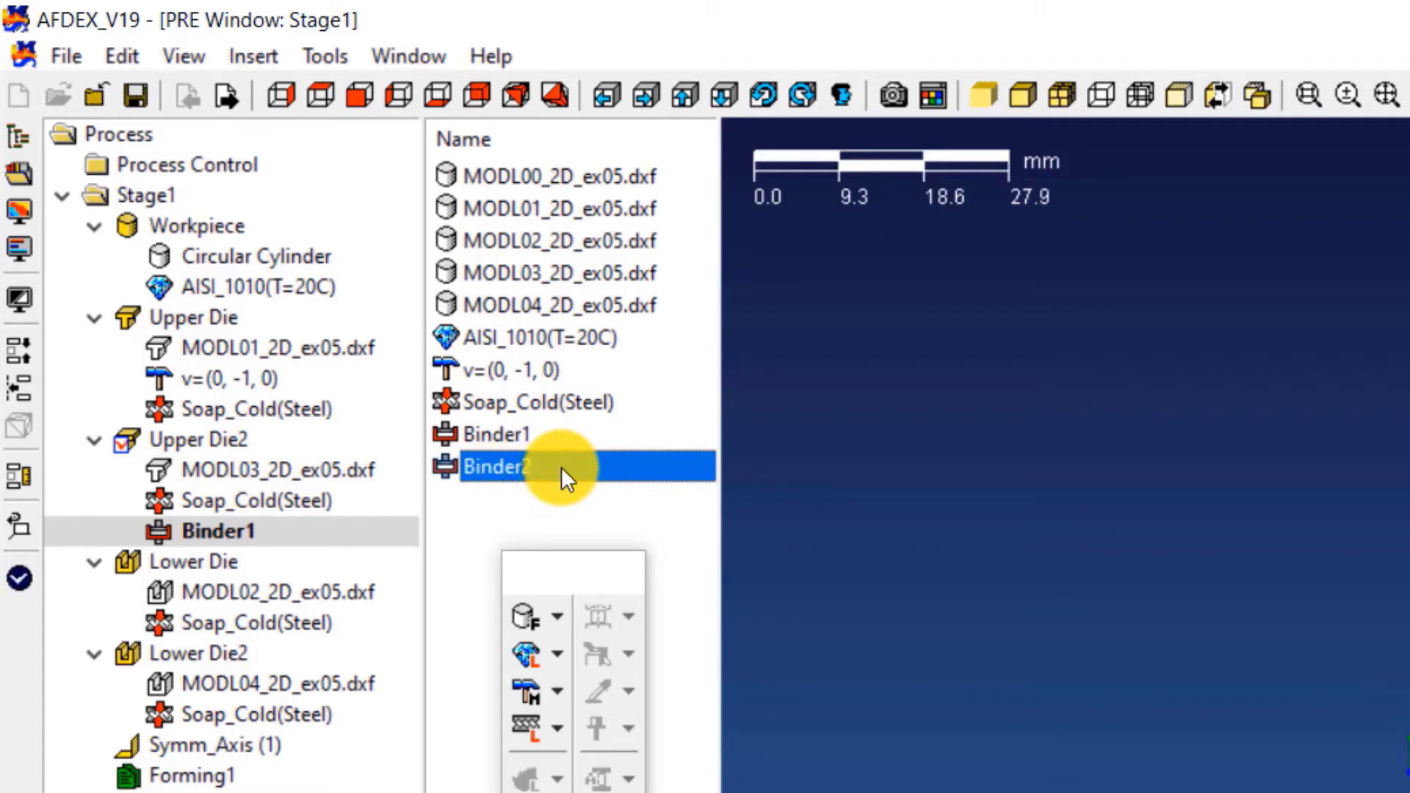
left_click_drag(561, 466, 187, 624)
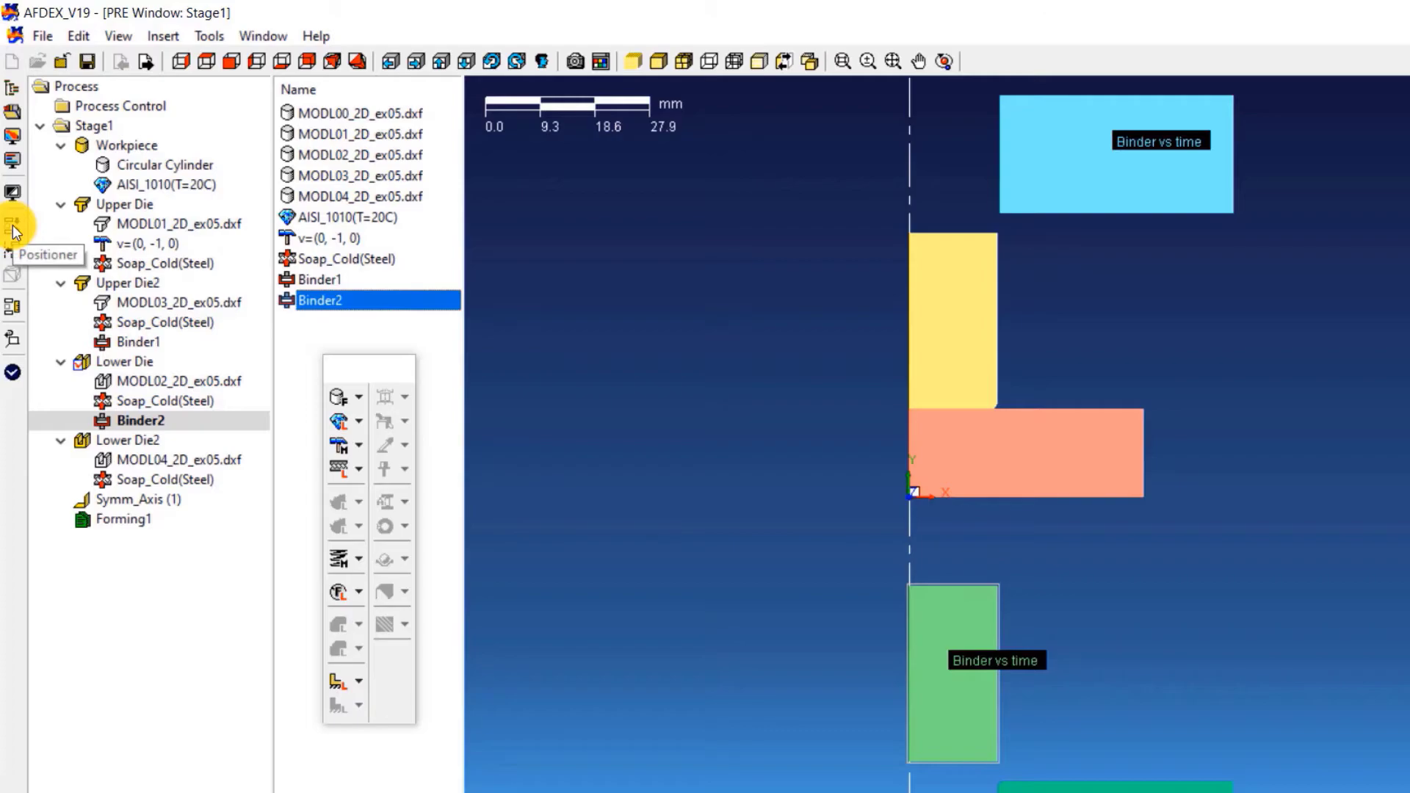
Auto-position all four Stage1 dies against the workpiece with the Positioner.
left_click(70, 127)
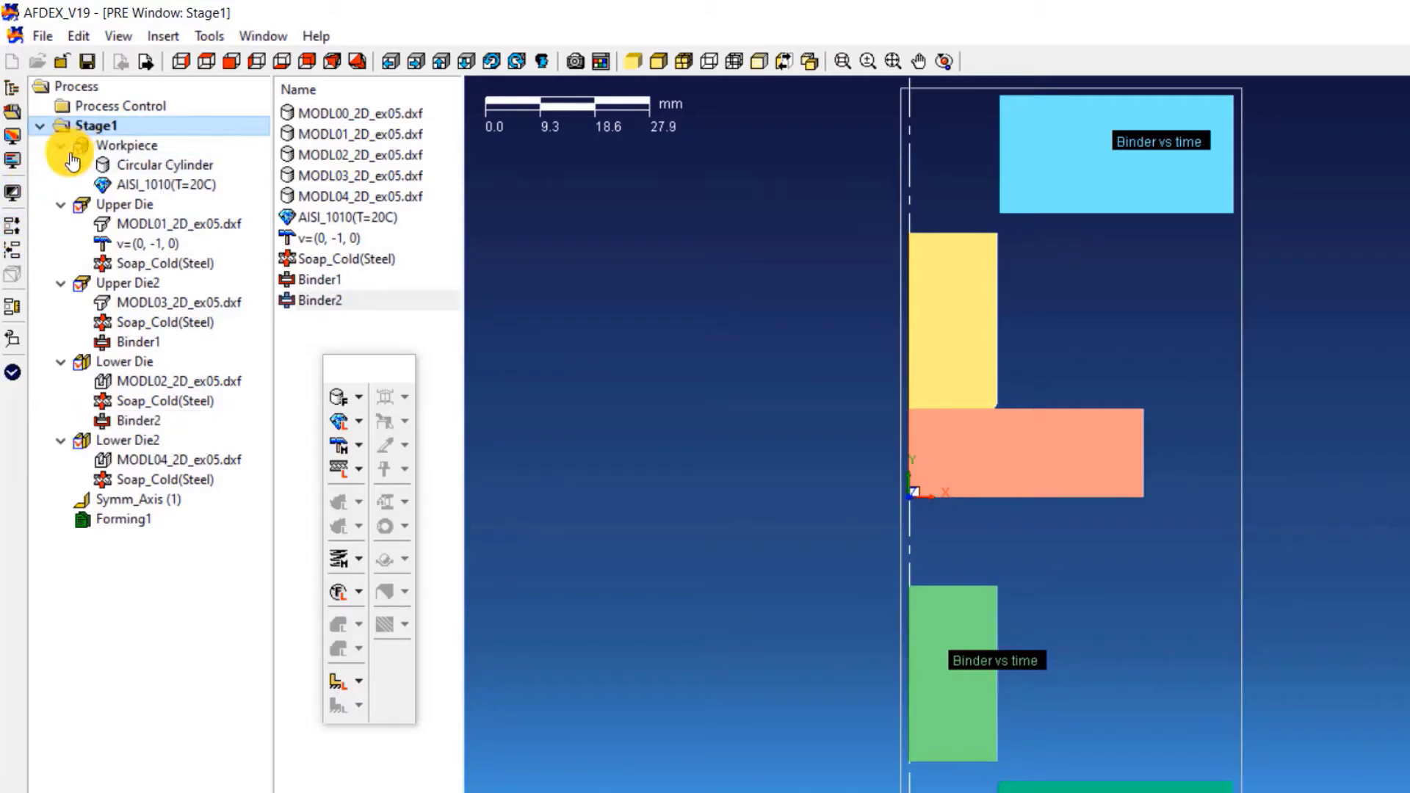
left_click(13, 232)
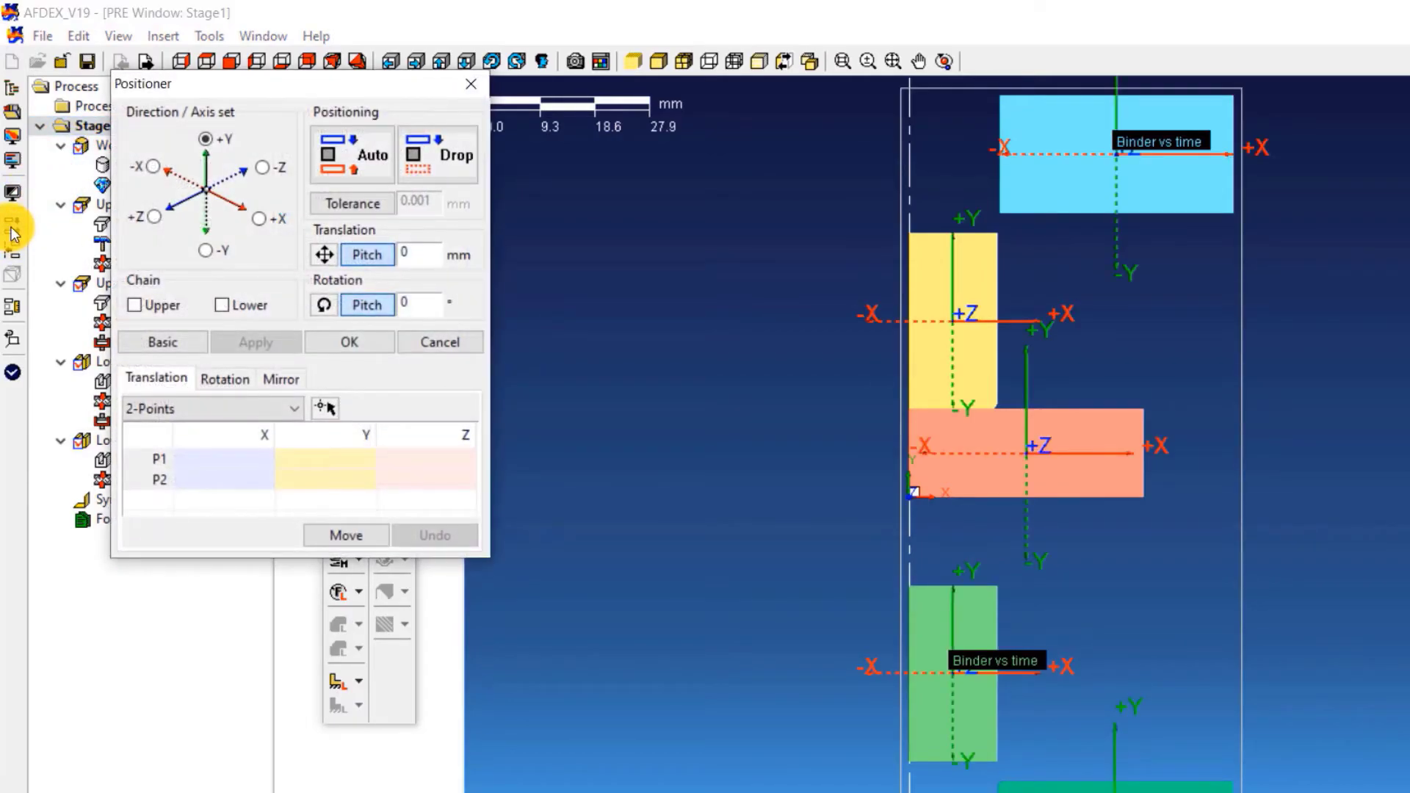
left_click(328, 151)
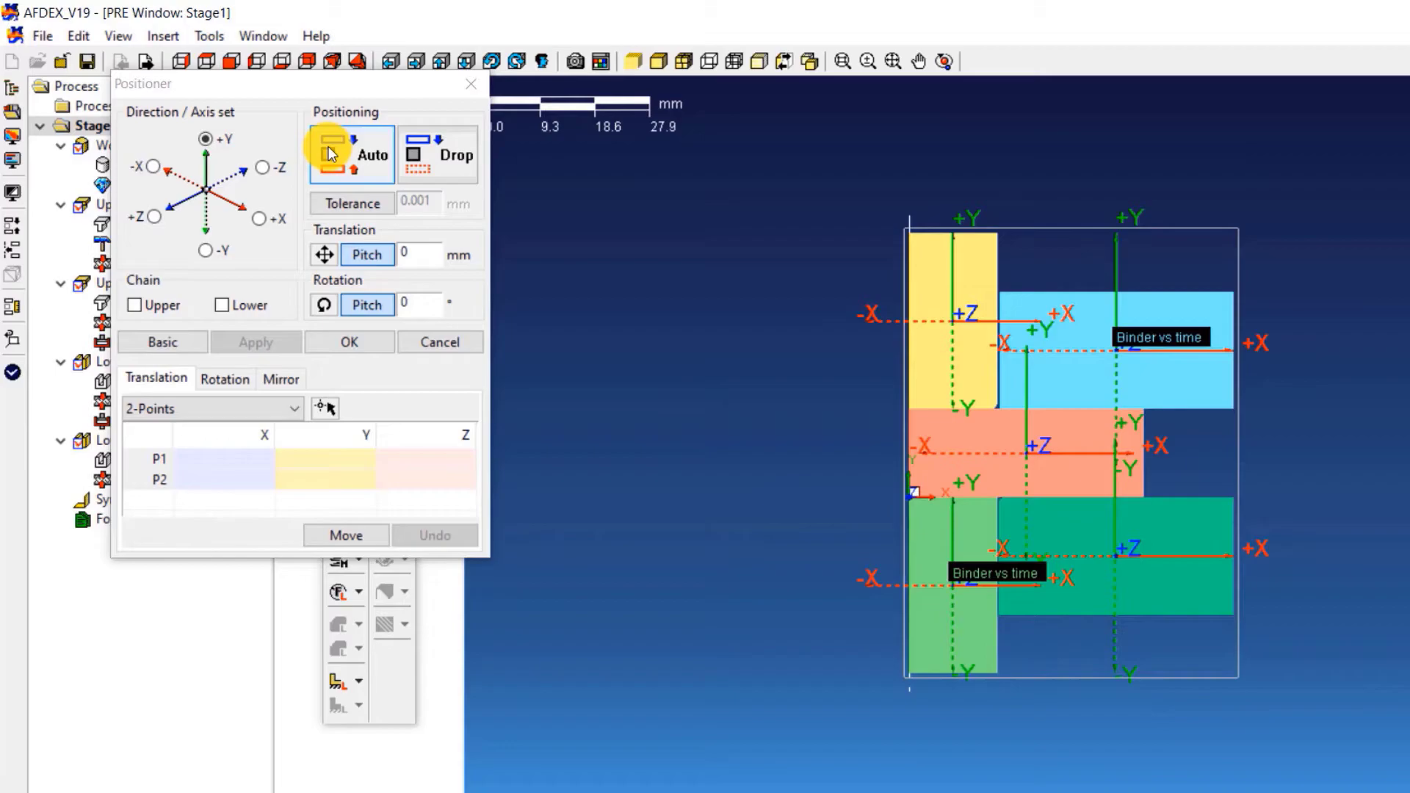
left_click(353, 343)
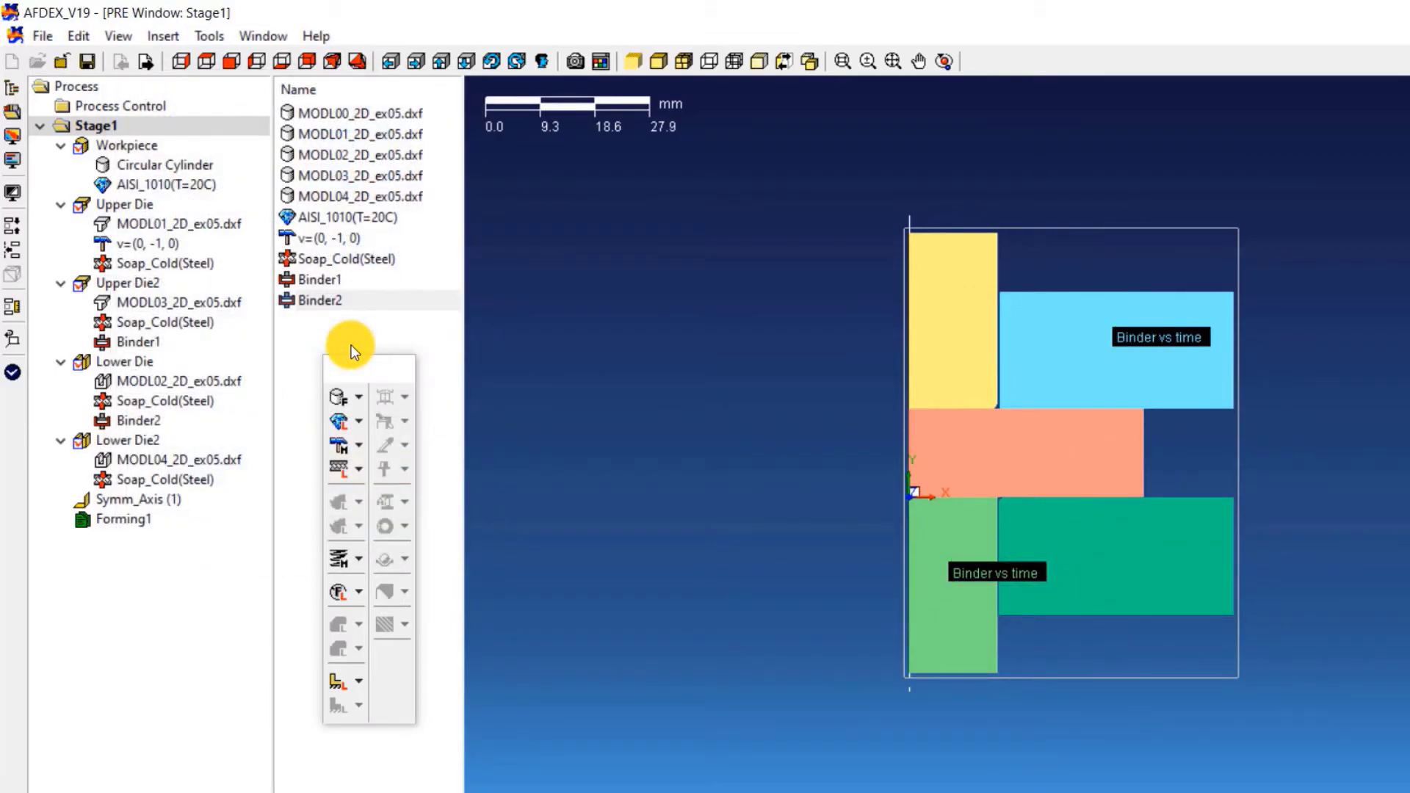
Stop forming at a 3 mm Y-direction stroke measured between lower and upper die corner nodes.
double_click(121, 521)
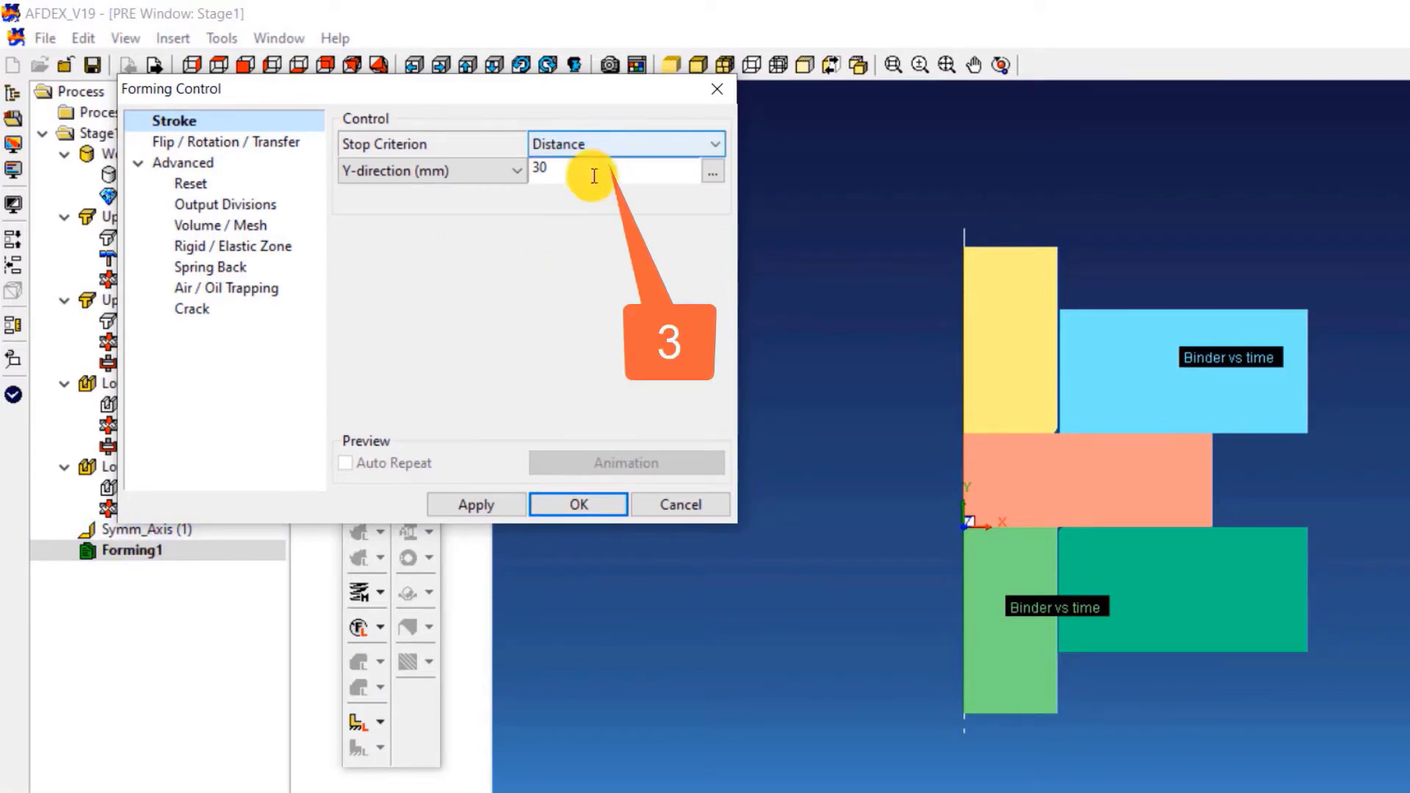
double_click(540, 170)
type("3")
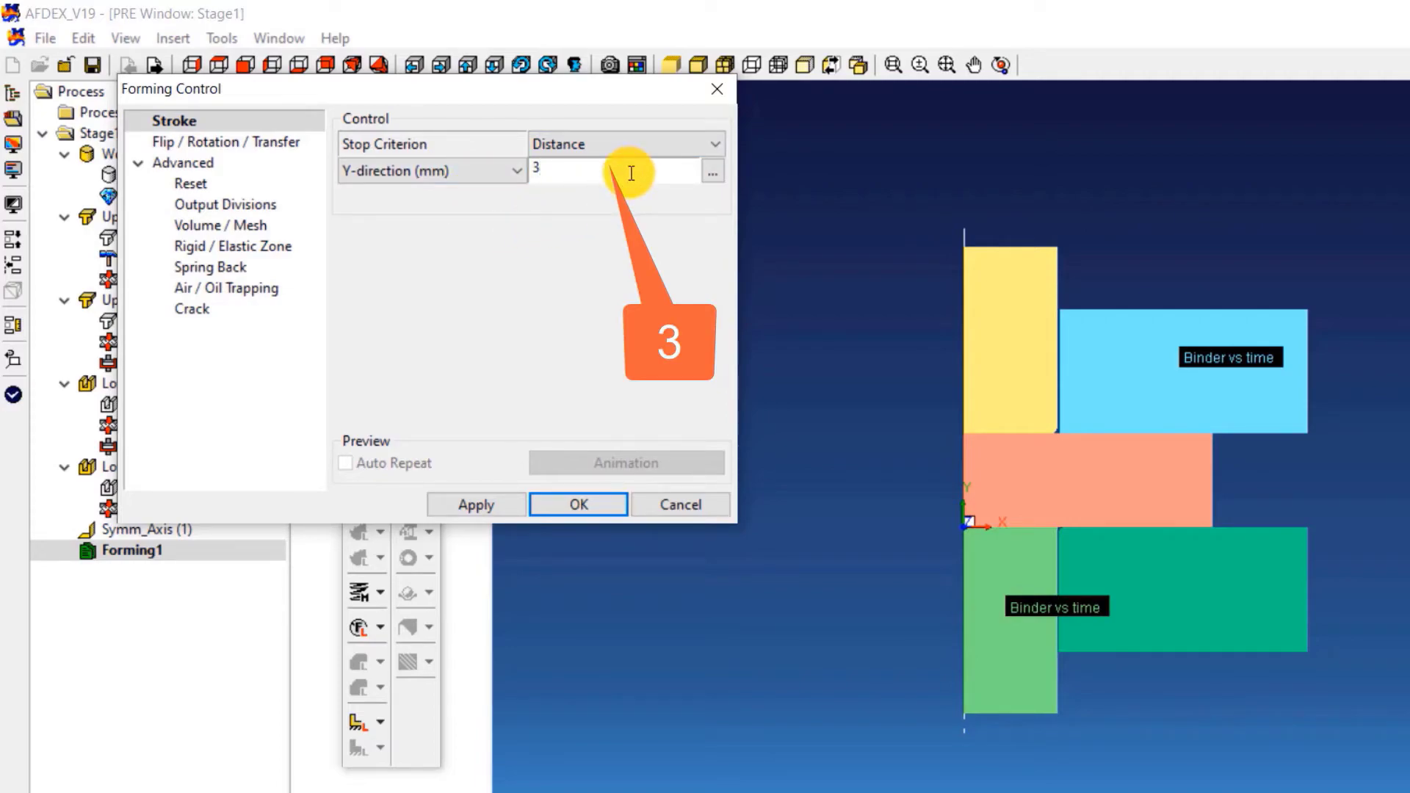
left_click(711, 173)
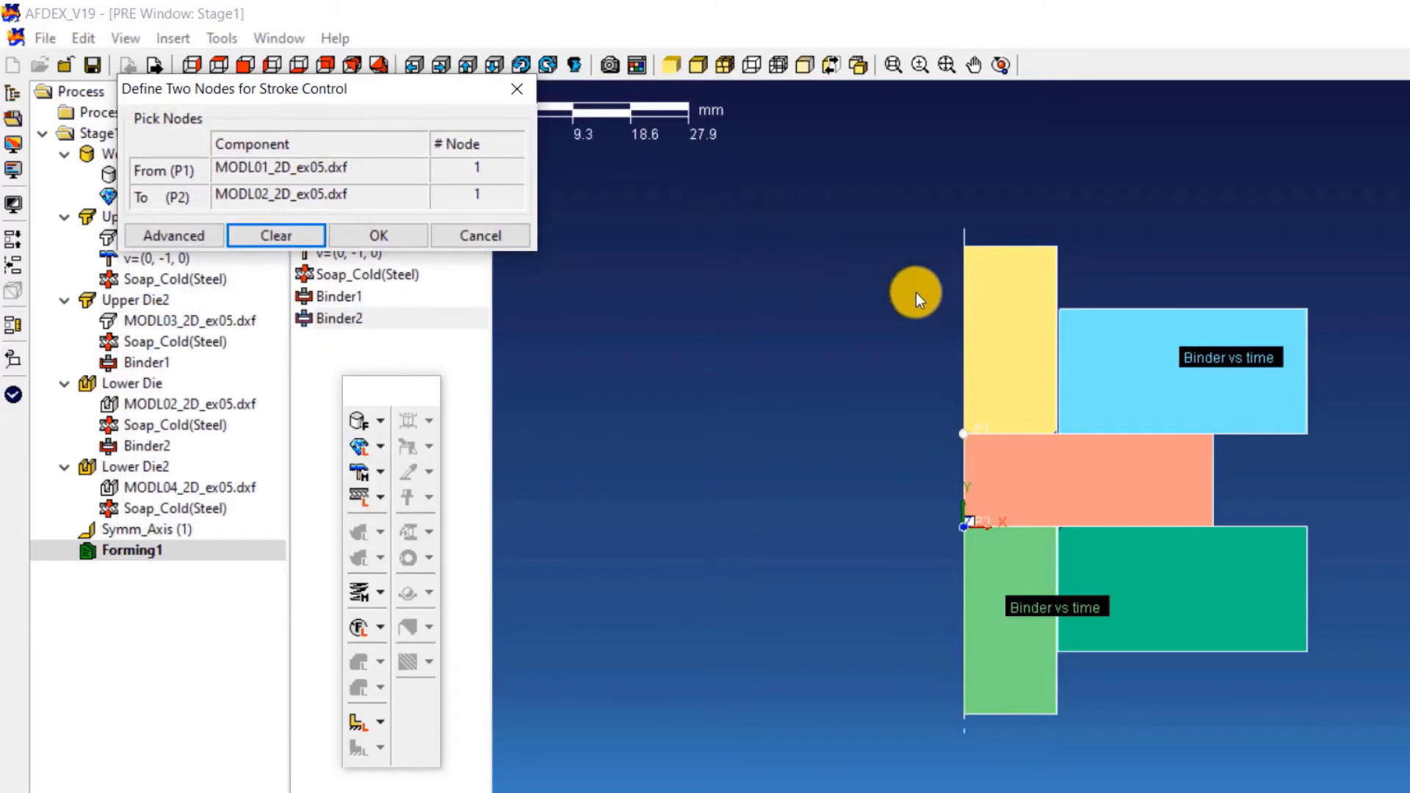
left_click(1305, 528)
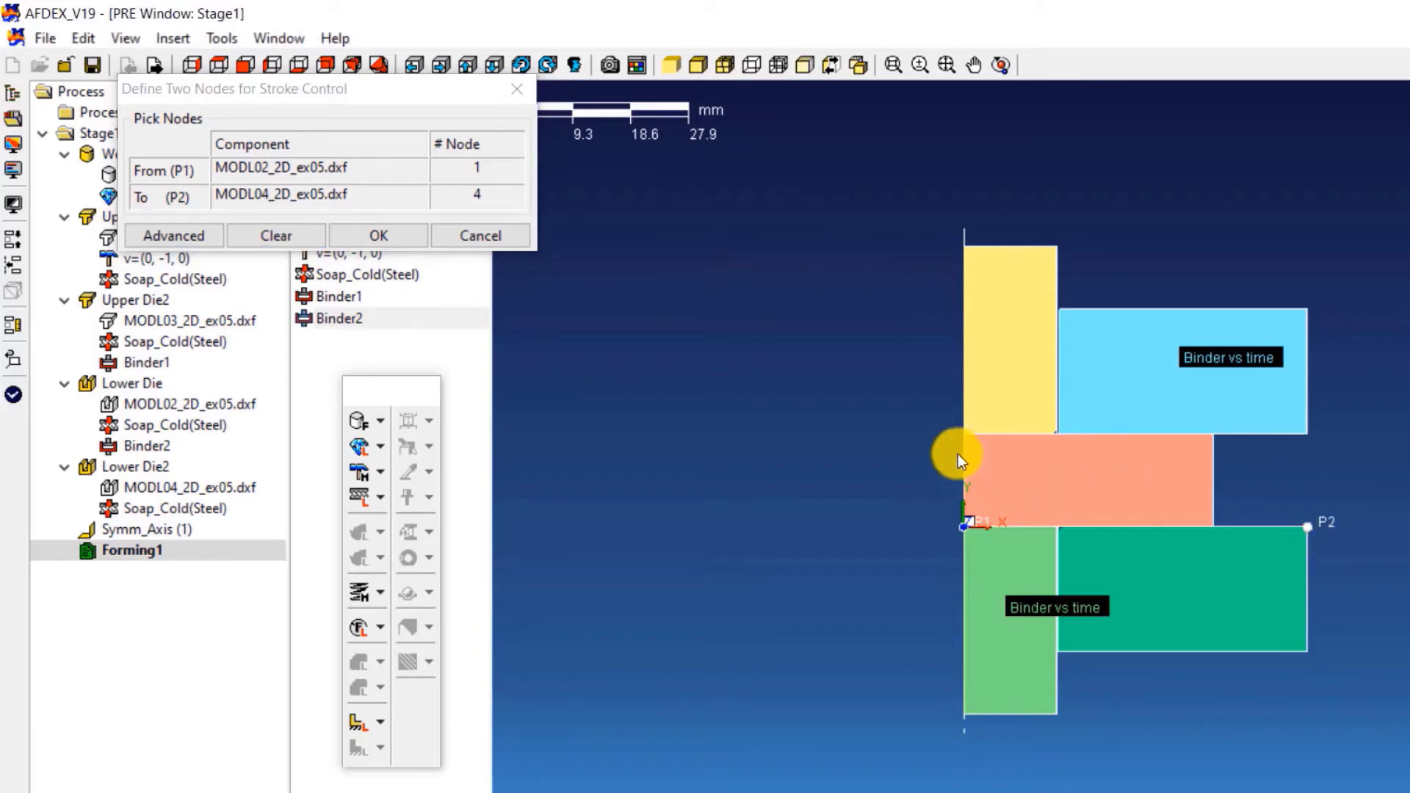
left_click(967, 433)
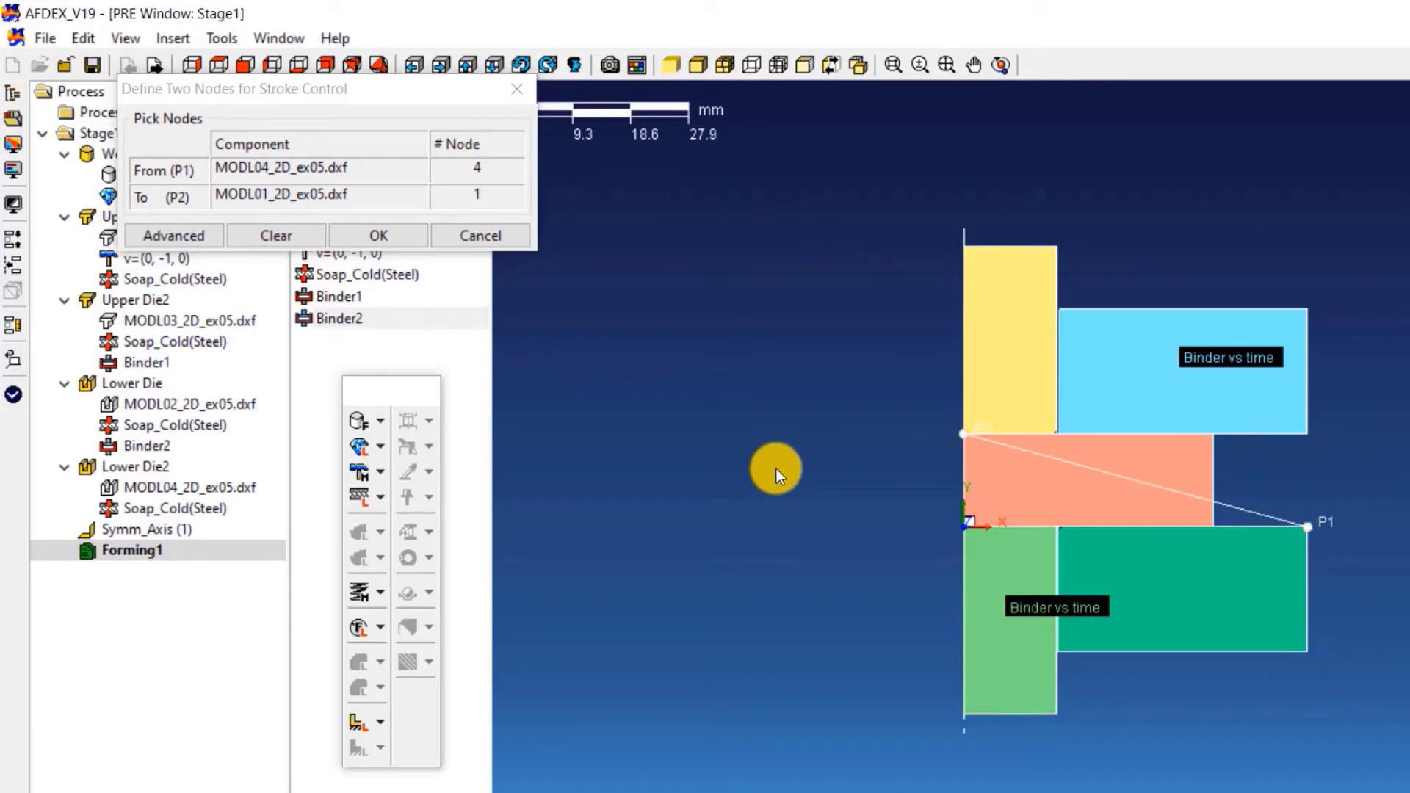
left_click(403, 240)
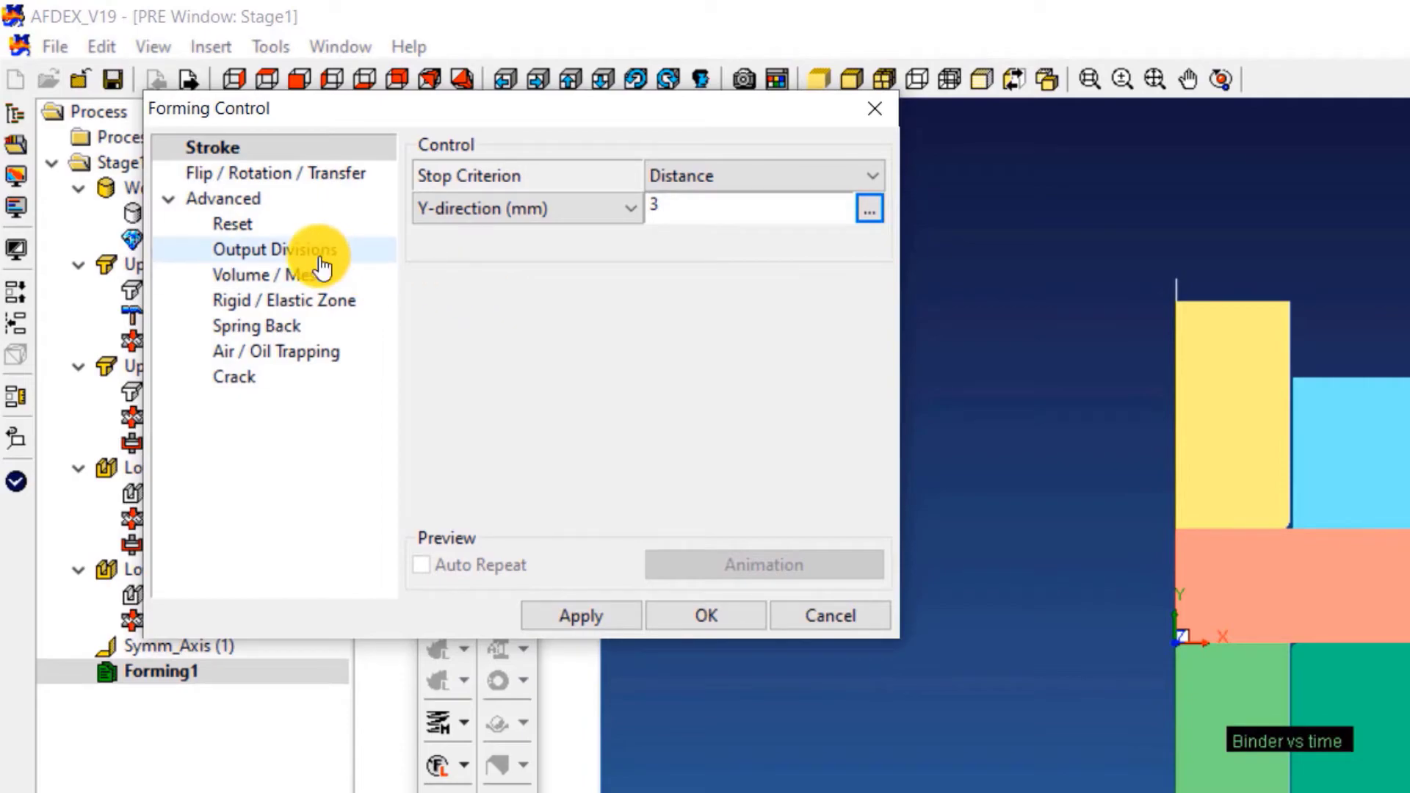
Set the output divisions to 500 user-defined solution steps.
left_click(321, 266)
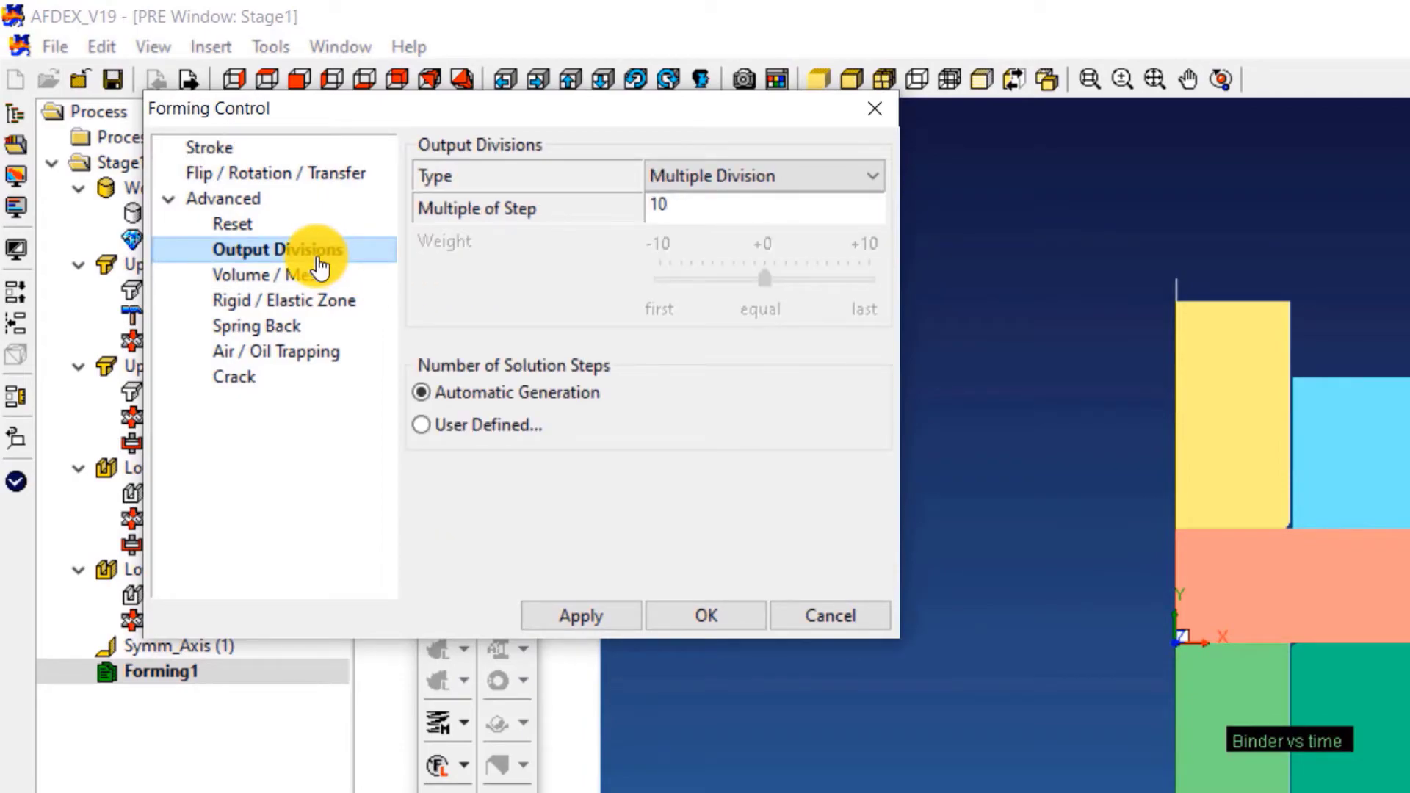
left_click(517, 424)
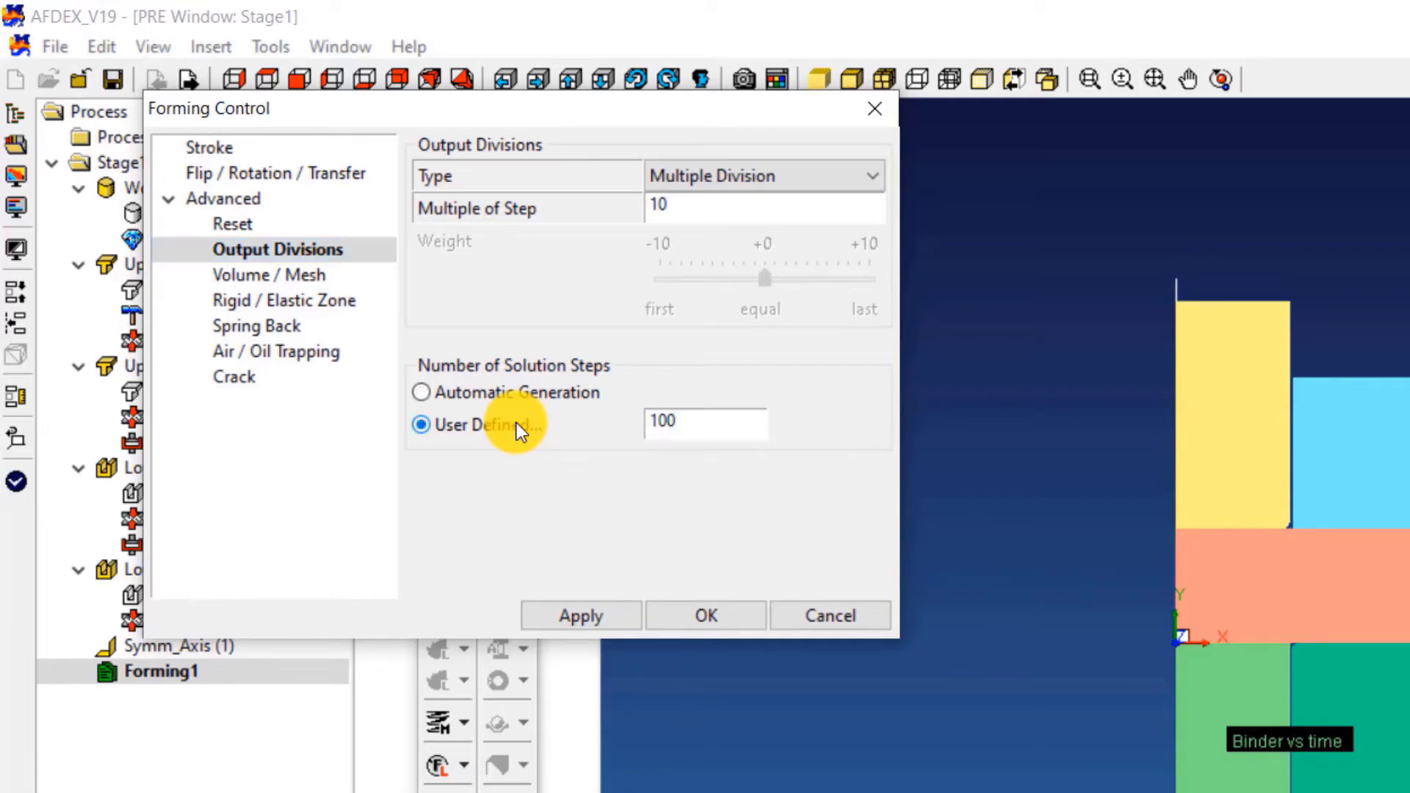
left_click_drag(705, 420, 552, 421)
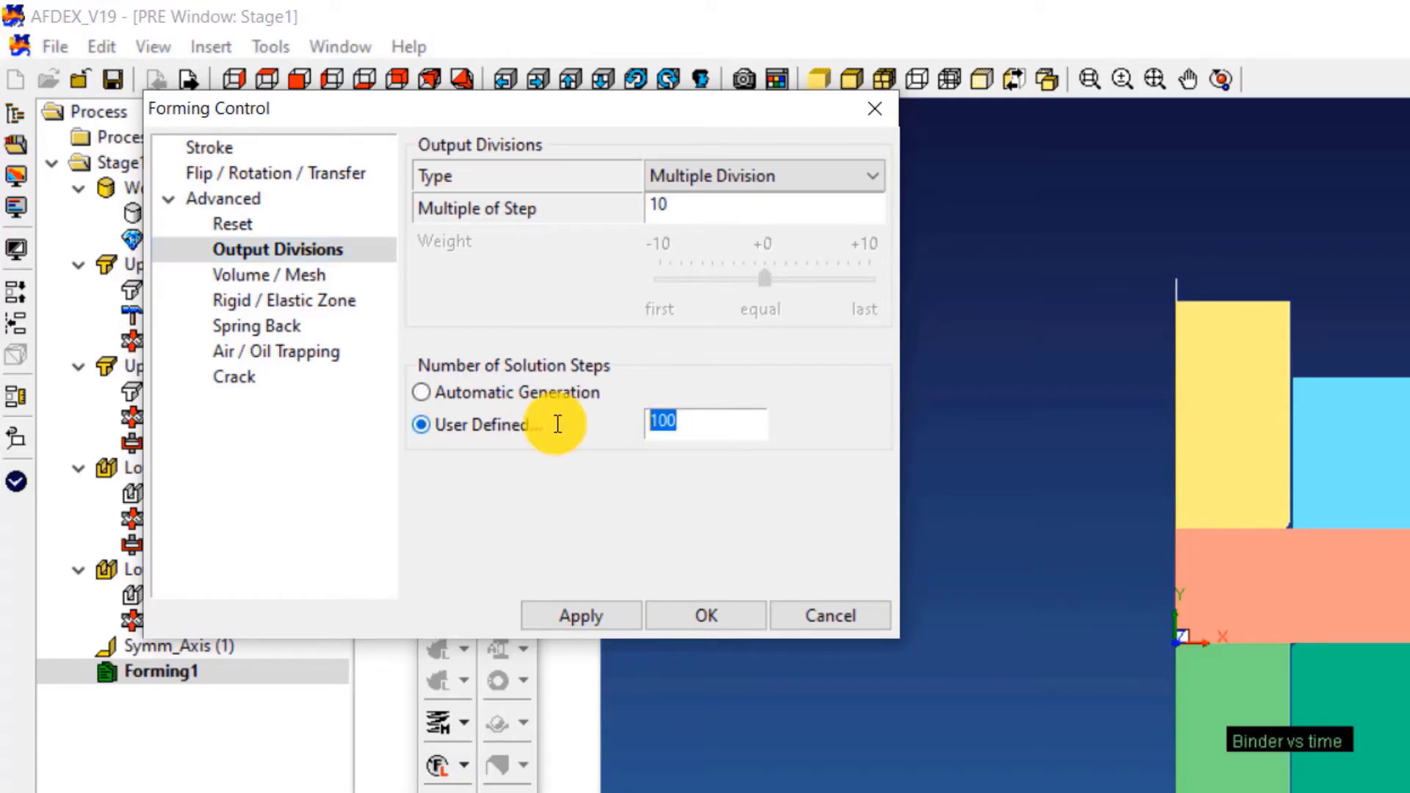
type("500")
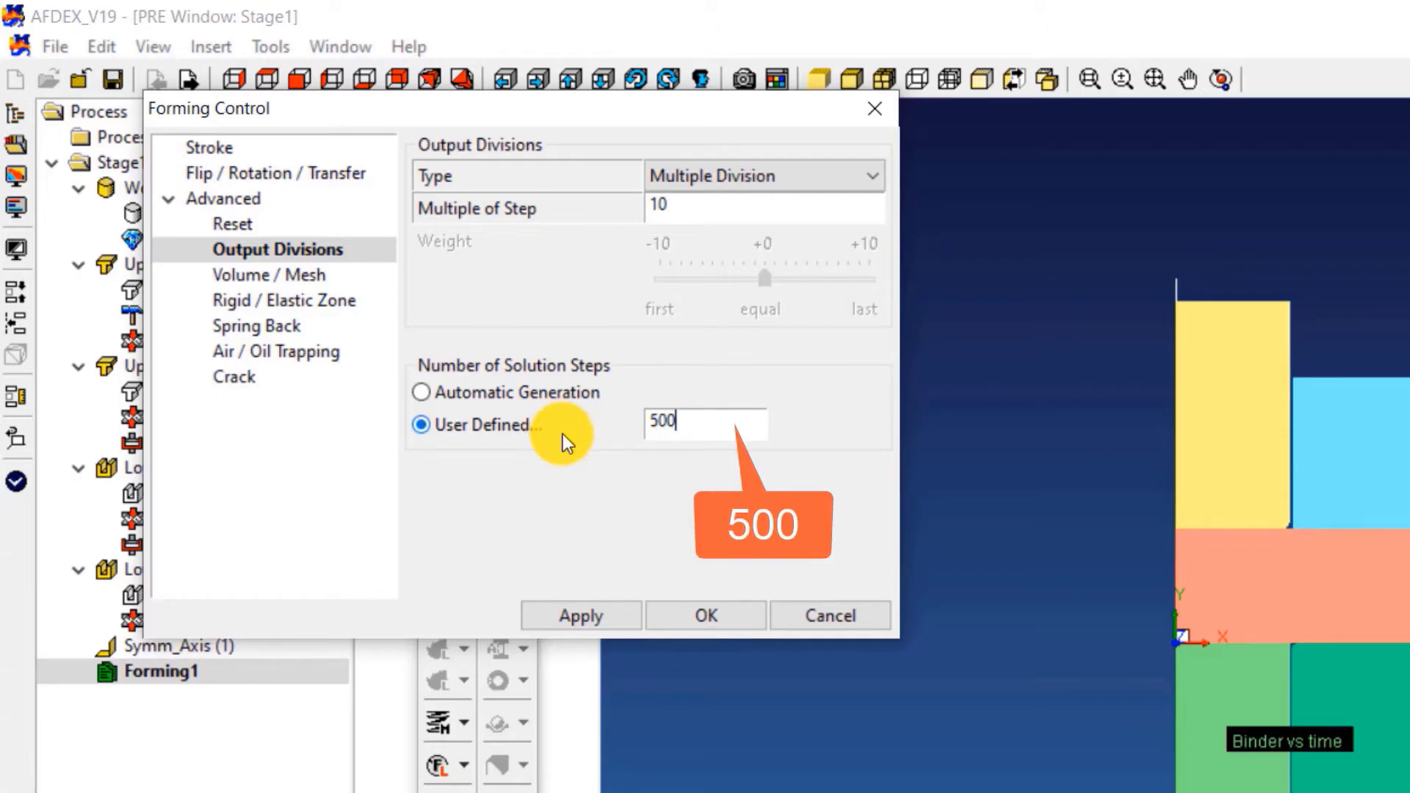
left_click(712, 626)
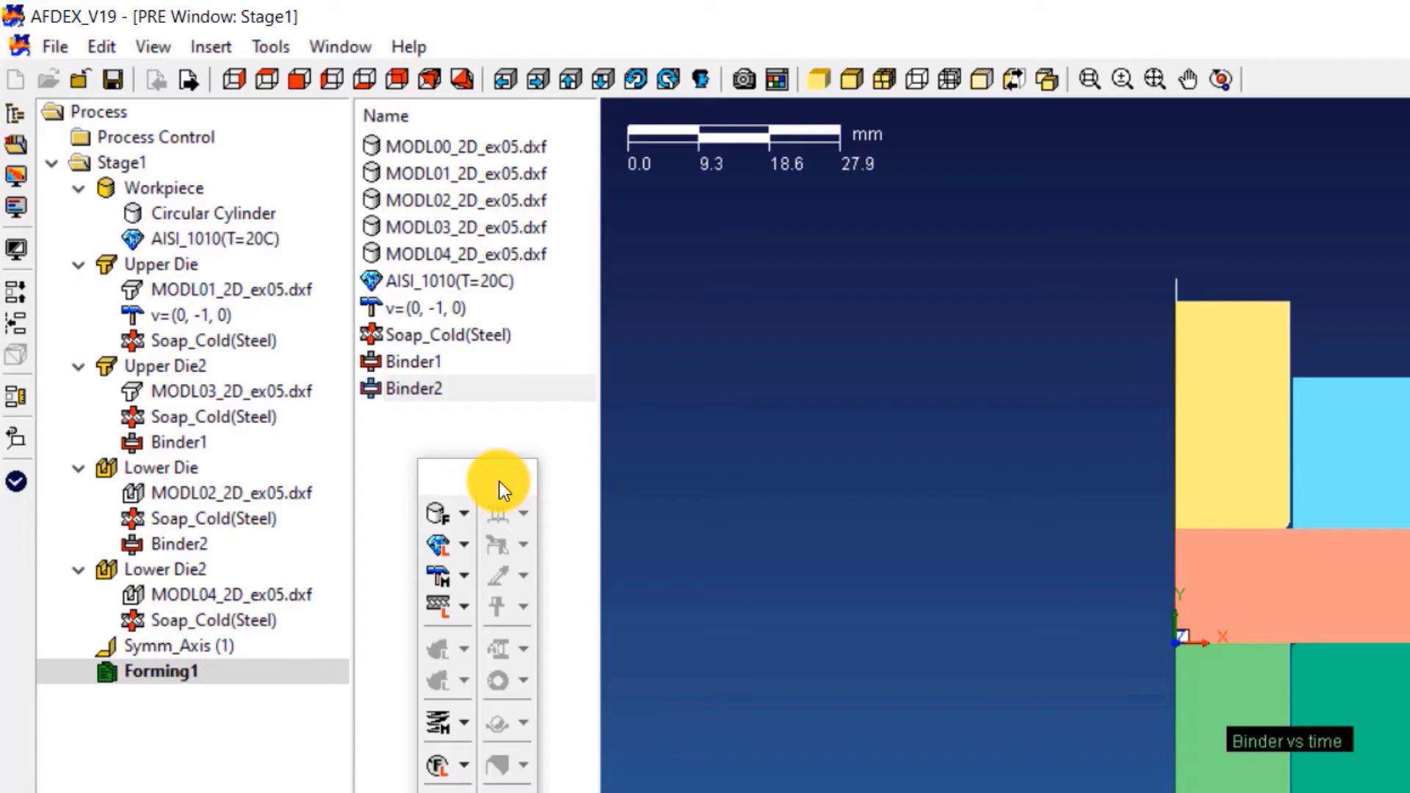
left_click(188, 276)
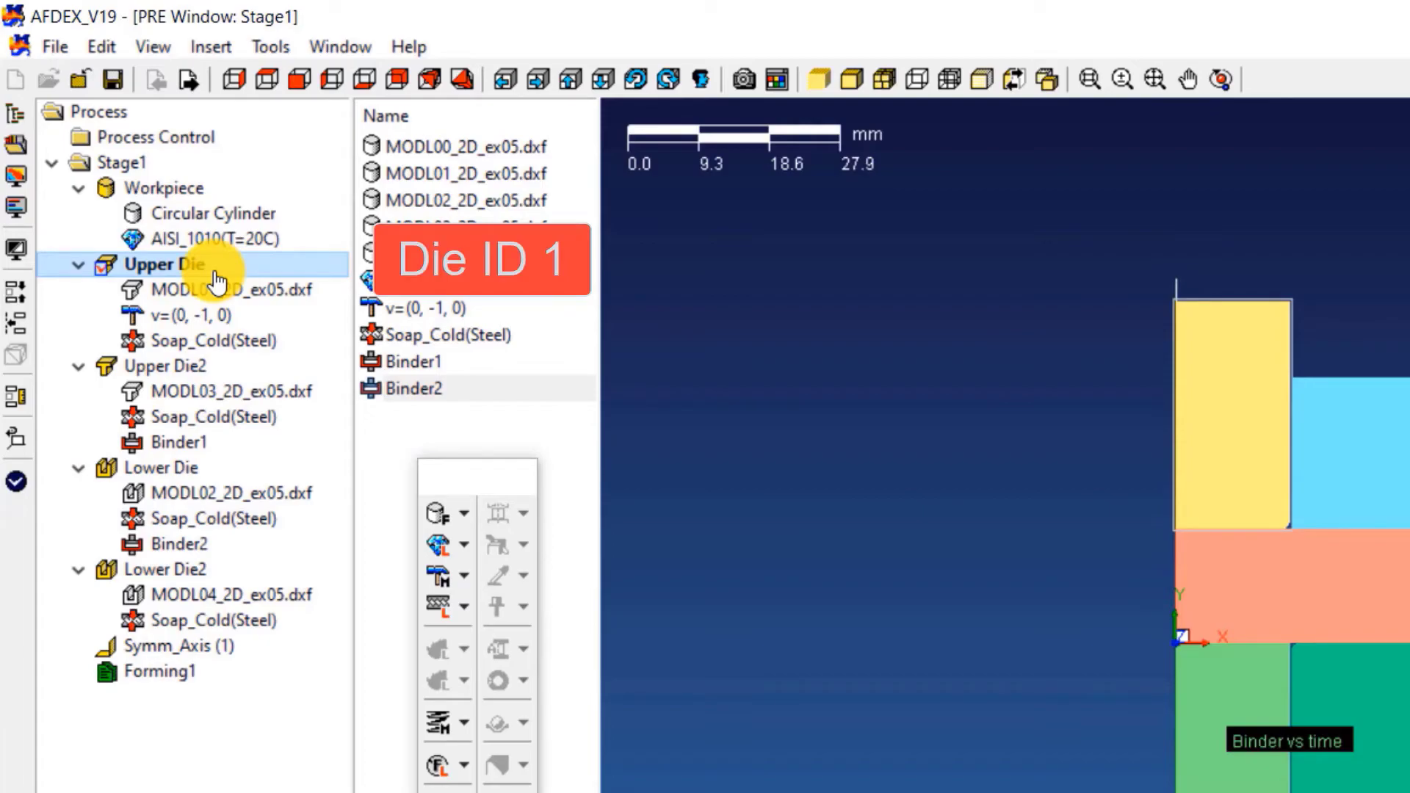
left_click(220, 368)
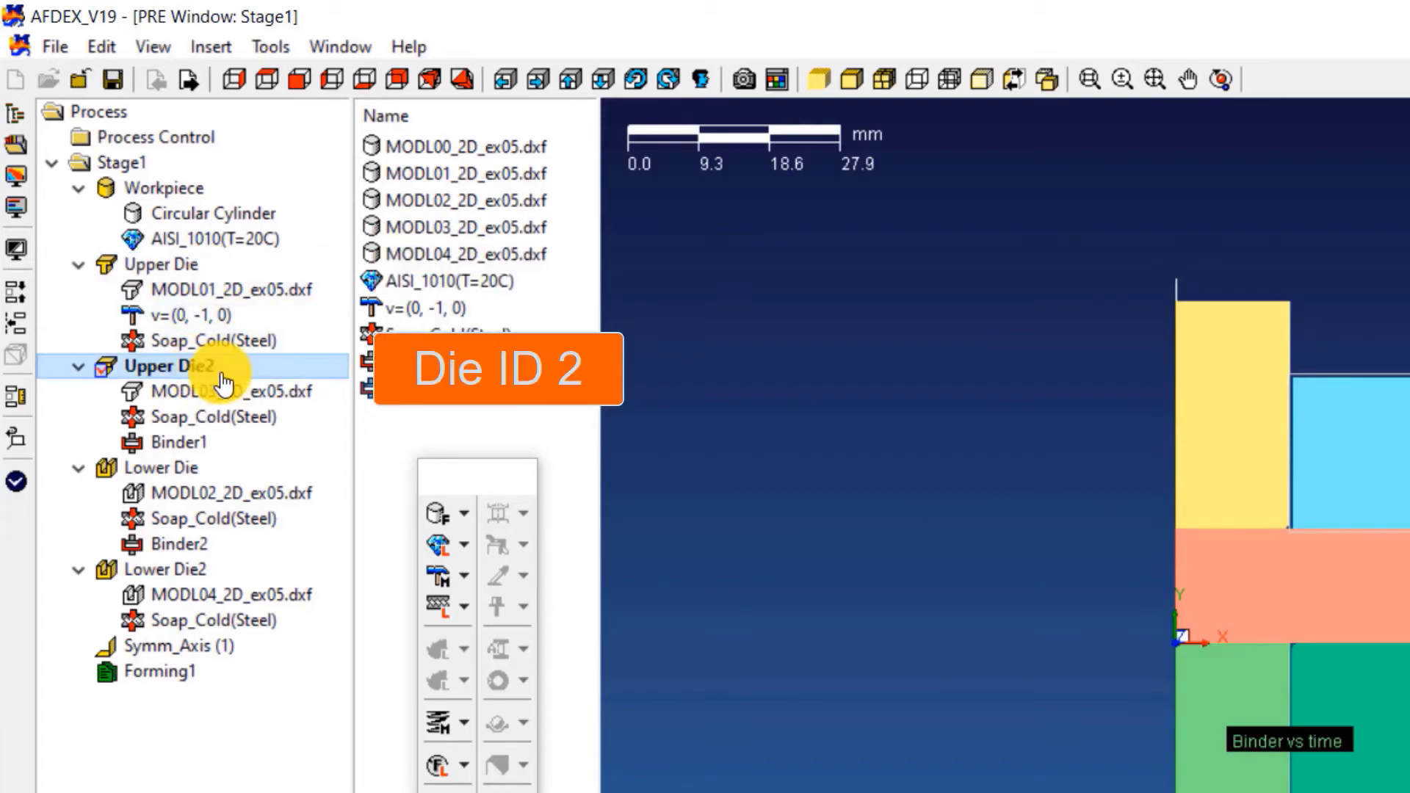
left_click(211, 472)
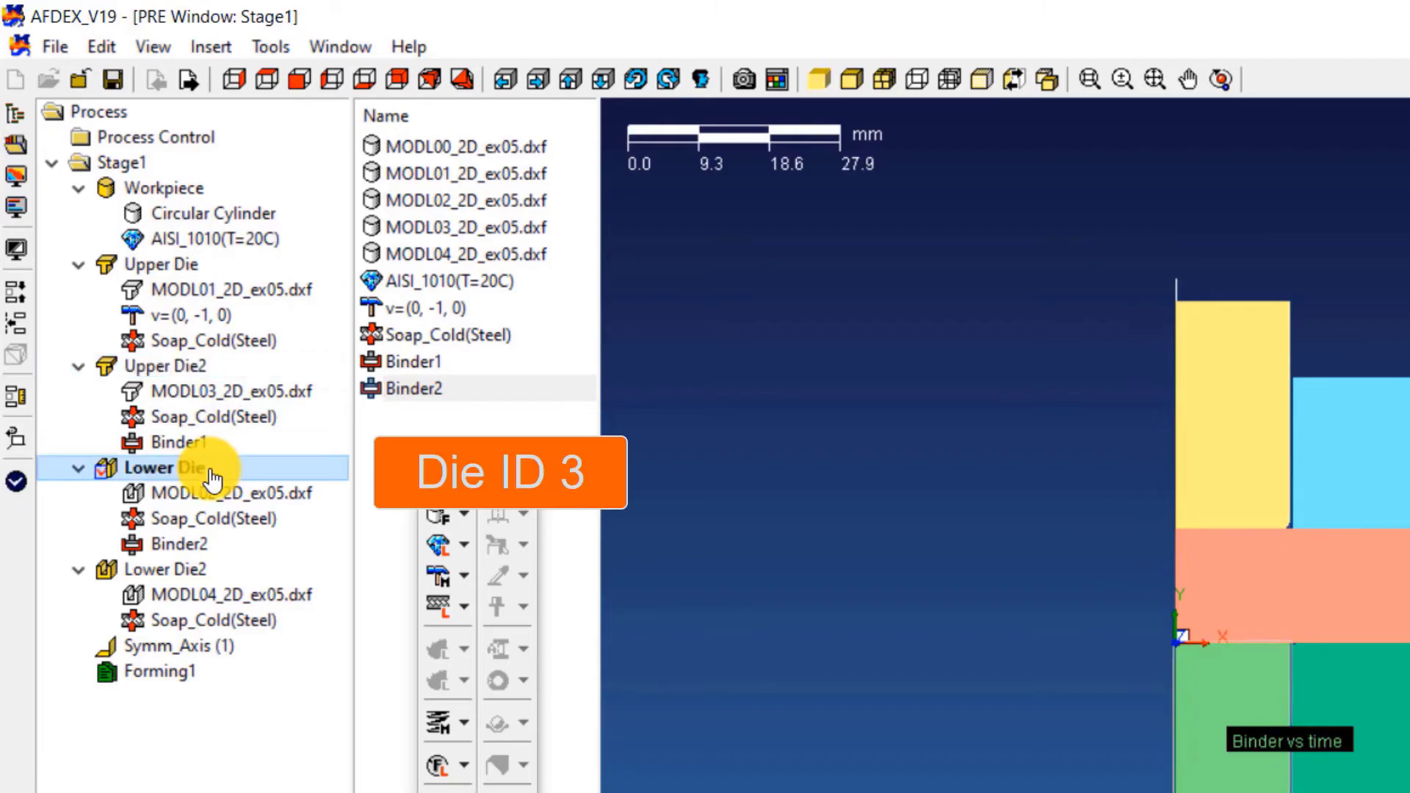
left_click(219, 570)
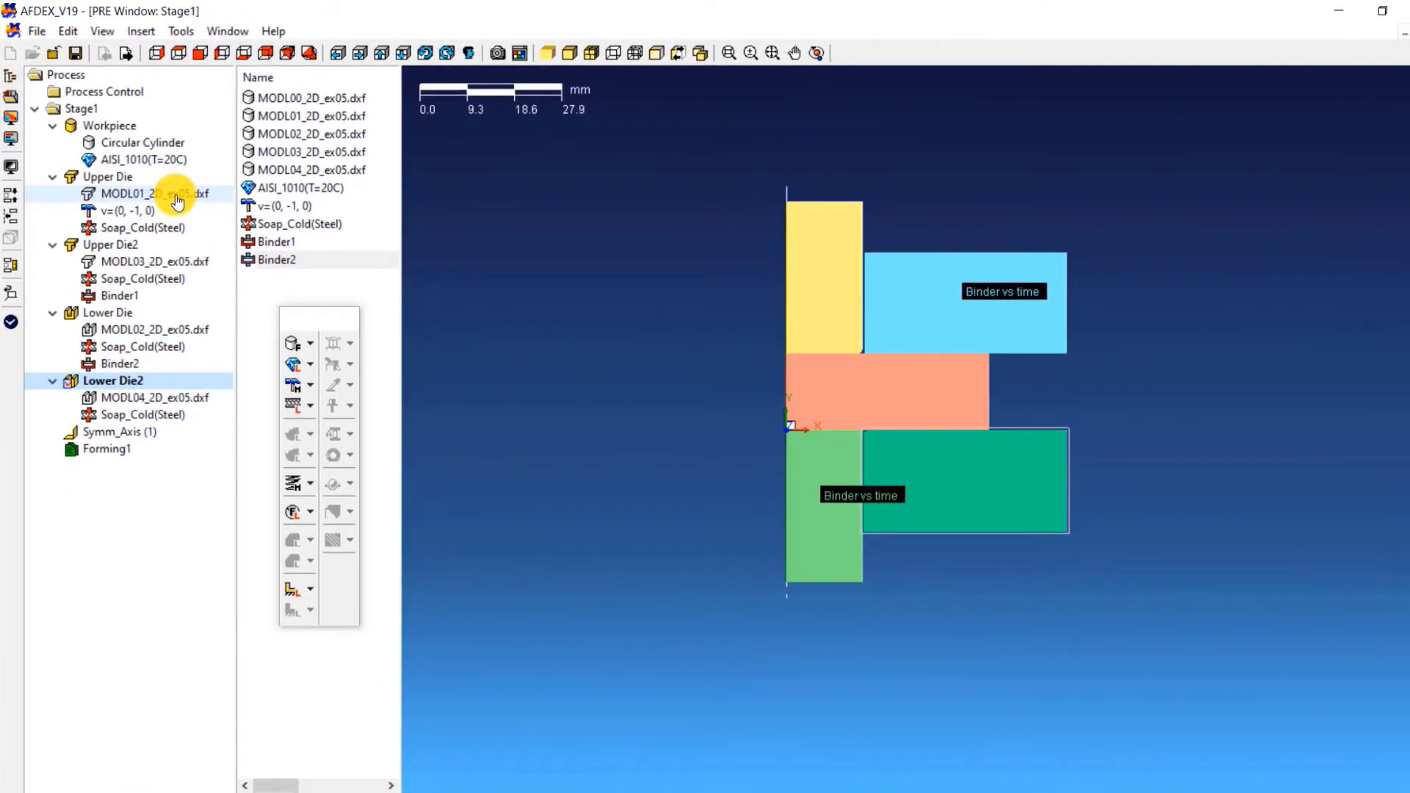
left_click(177, 200)
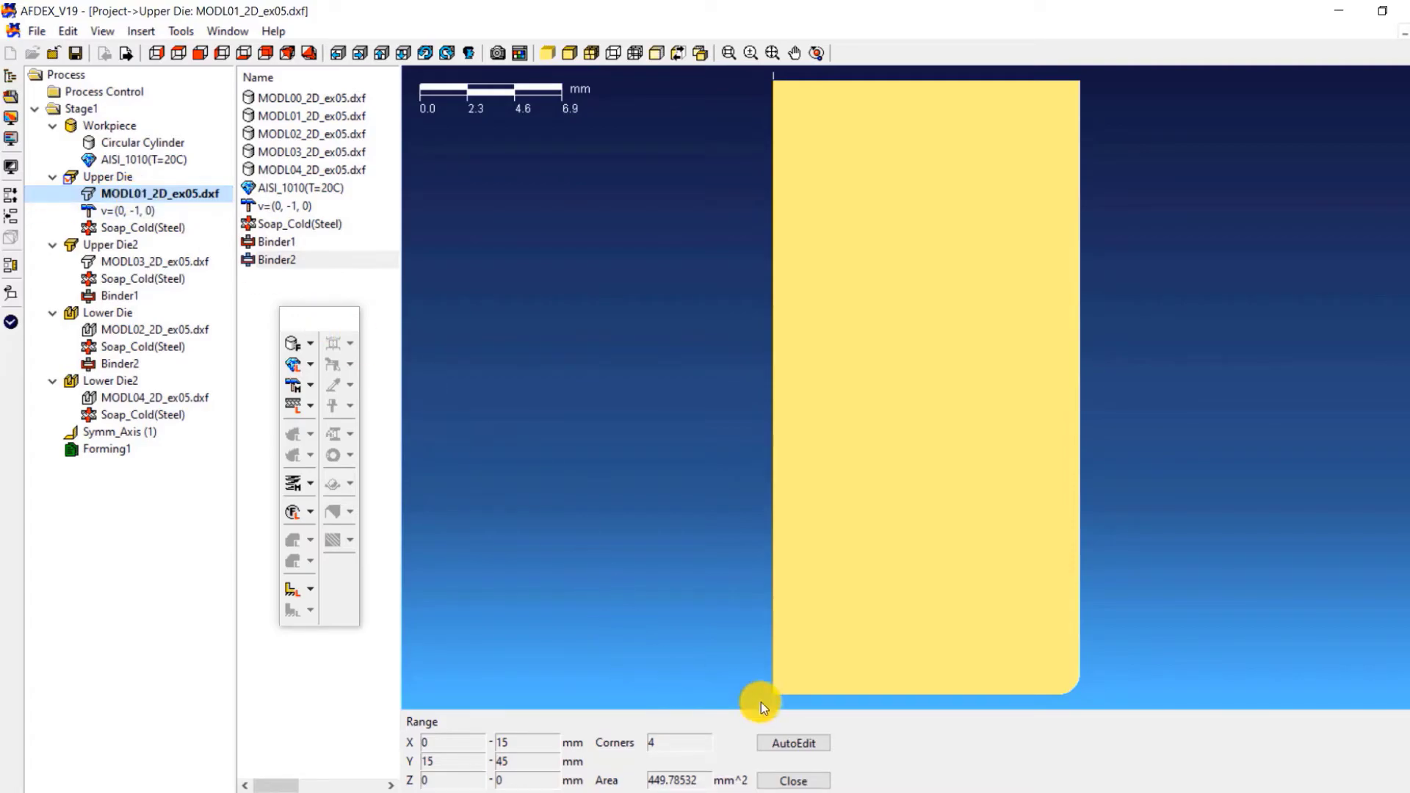
left_click(806, 743)
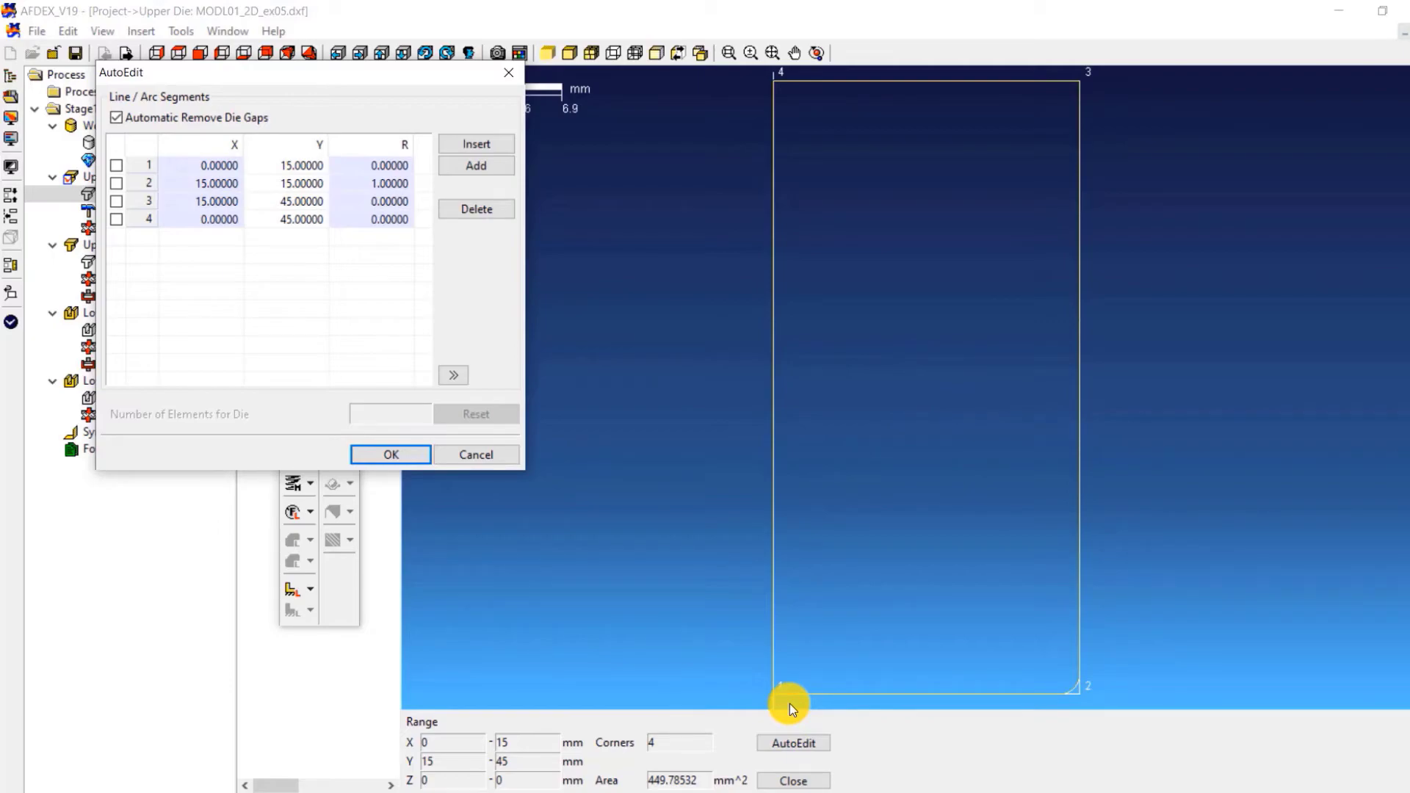
Open Process Control's local mesh density controls and choose a circular refinement region.
left_click(390, 454)
left_click(76, 110)
double_click(94, 91)
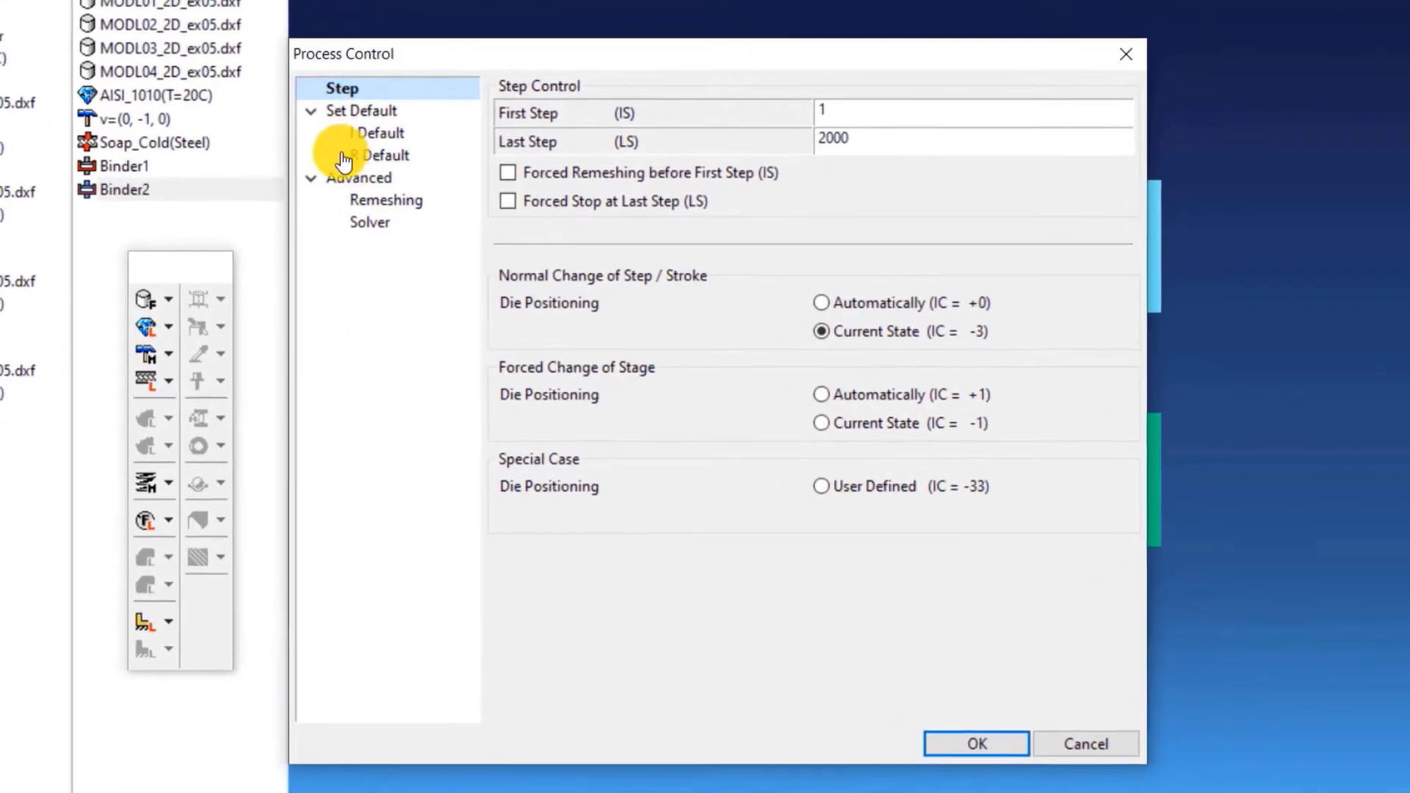
left_click(406, 134)
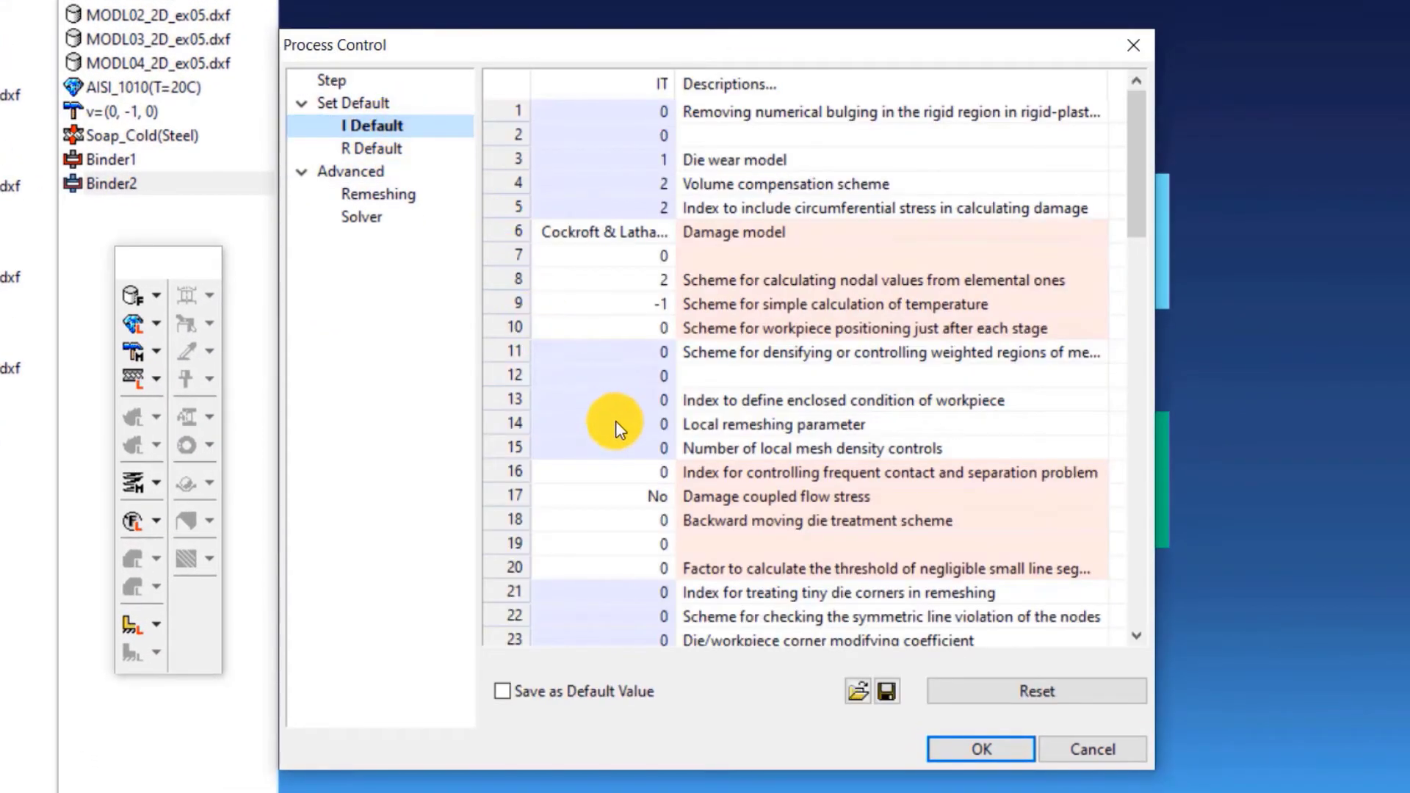
double_click(610, 448)
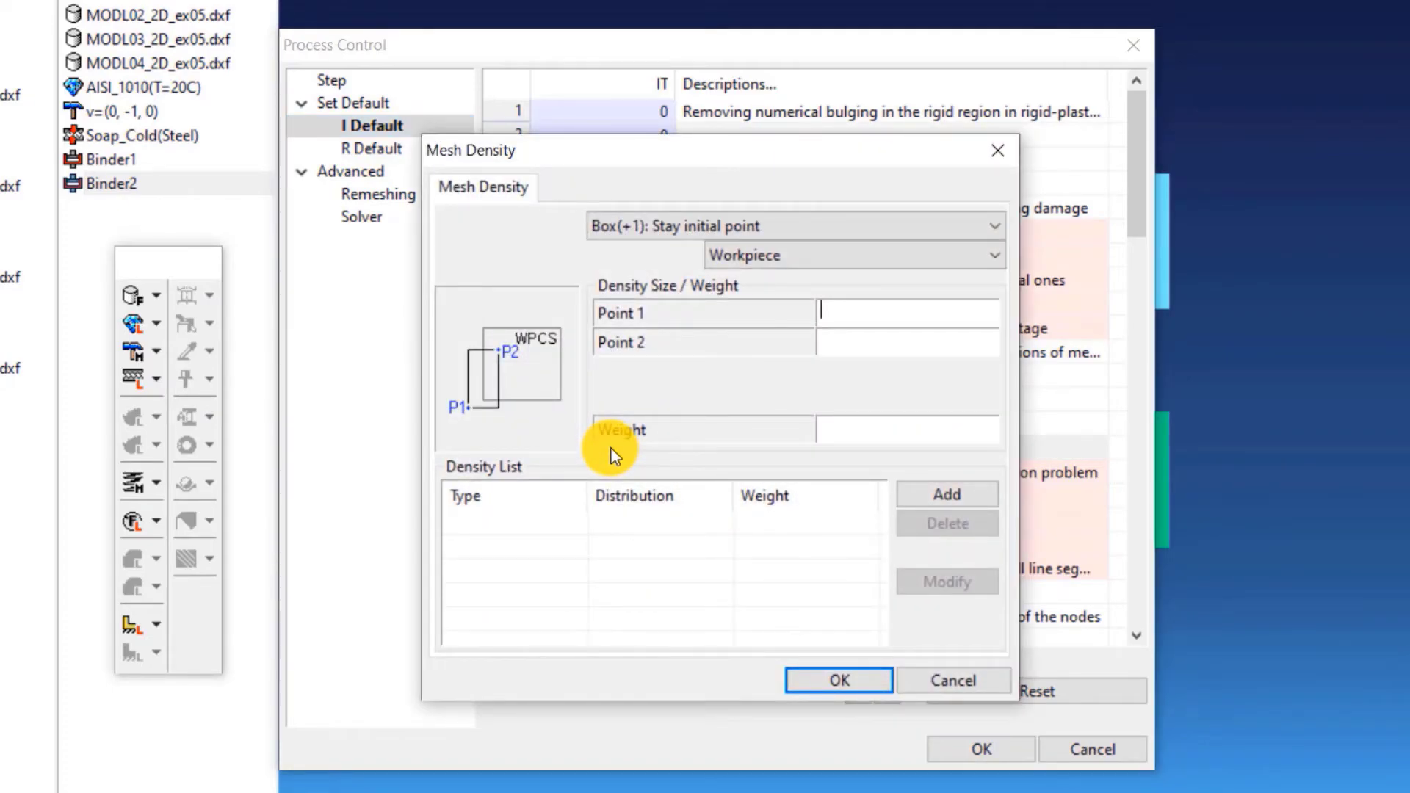
left_click(863, 227)
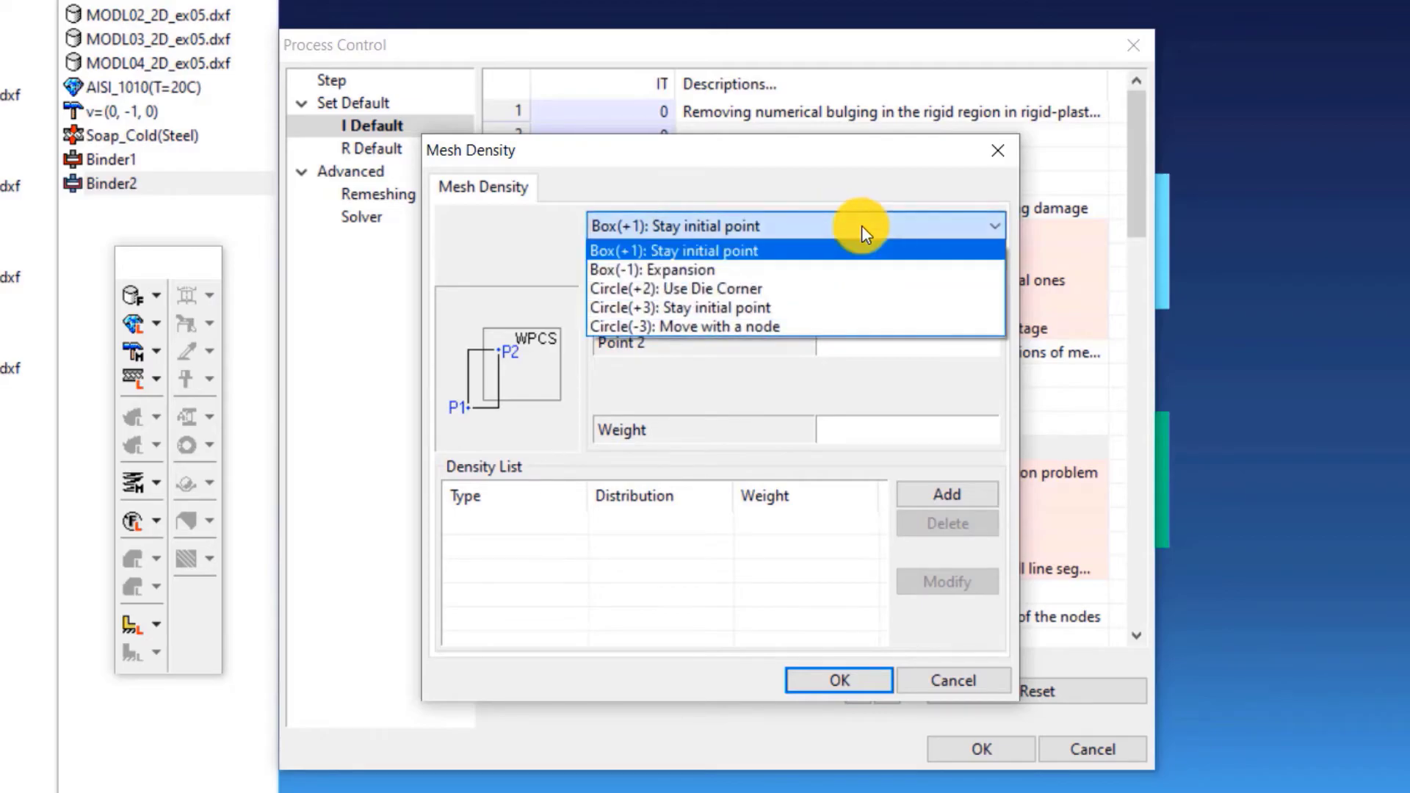
left_click(781, 289)
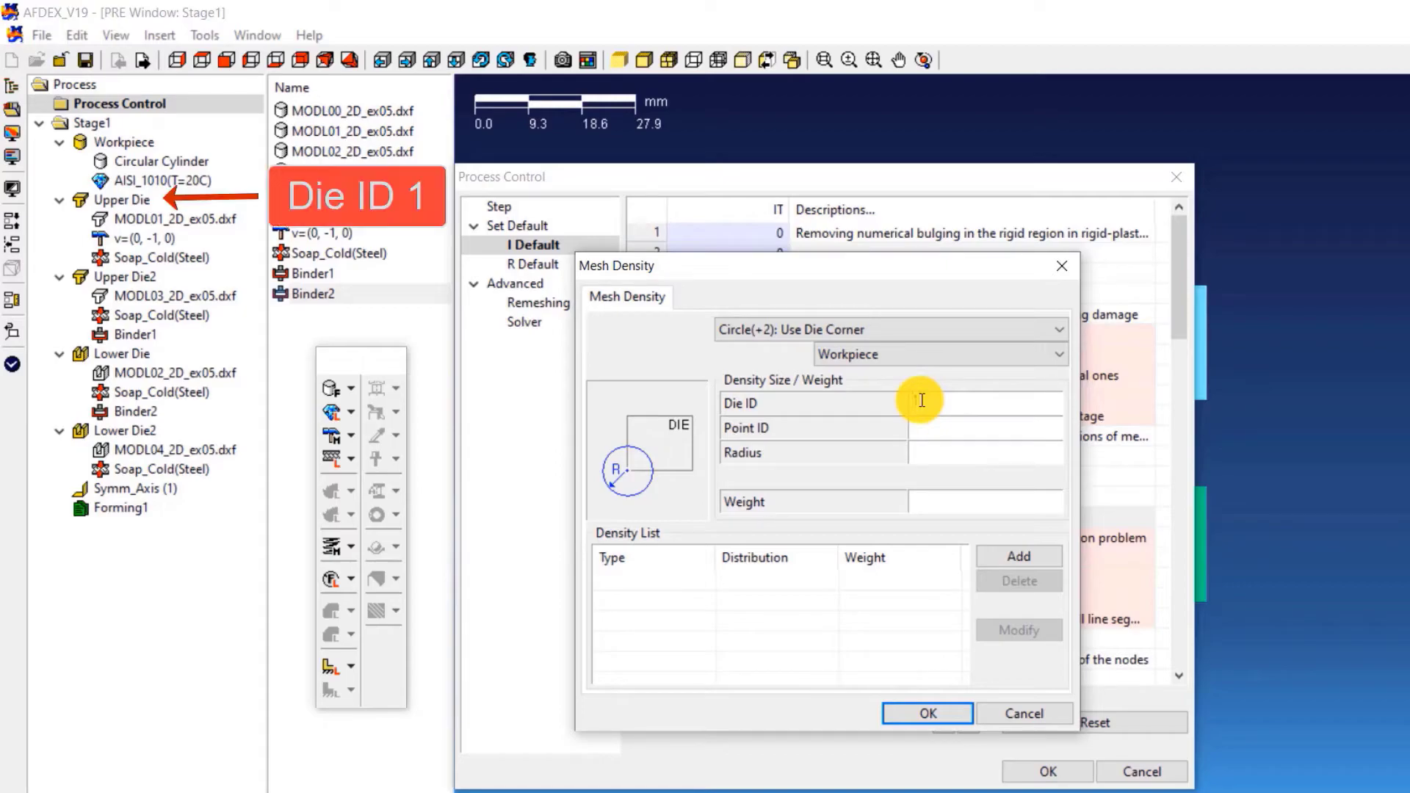
Add a circular refinement at die 1 with radius 2 and weight 3.
type("1")
left_click(935, 431)
type("2")
left_click(942, 459)
type("2")
left_click(940, 502)
type("3")
left_click(1032, 563)
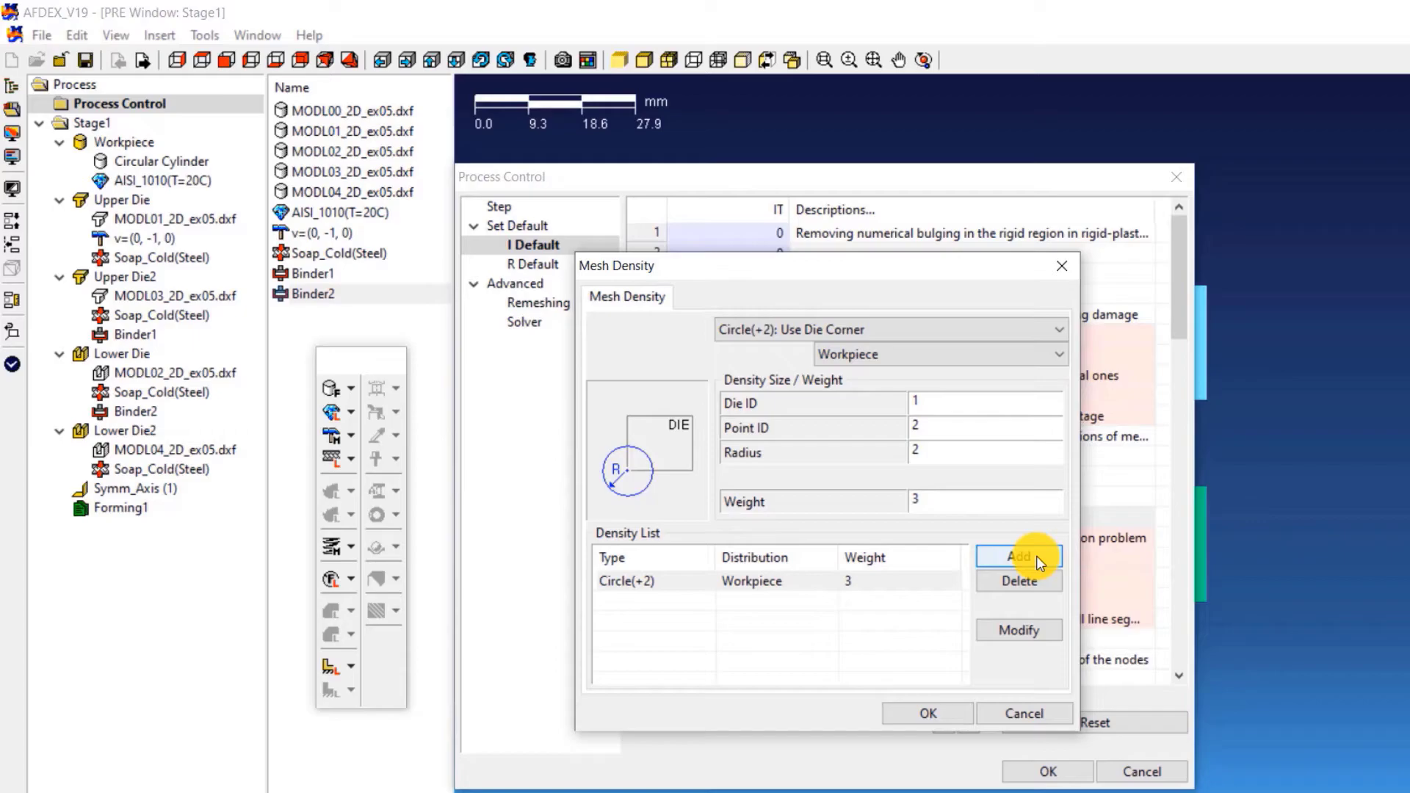
Add a matching refinement at die 4, point 1, and accept the mesh density settings.
double_click(924, 406)
type("4")
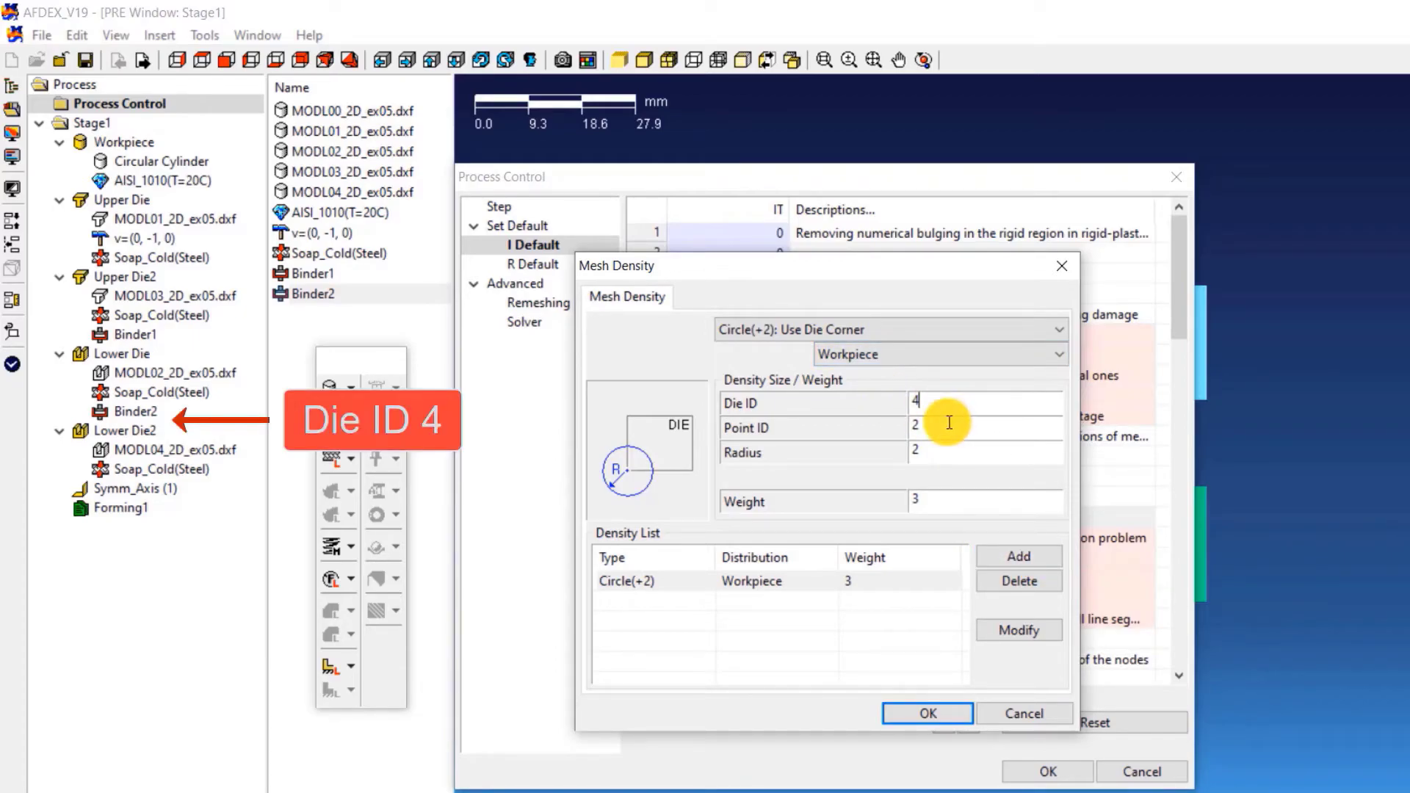
key("Tab")
type("1")
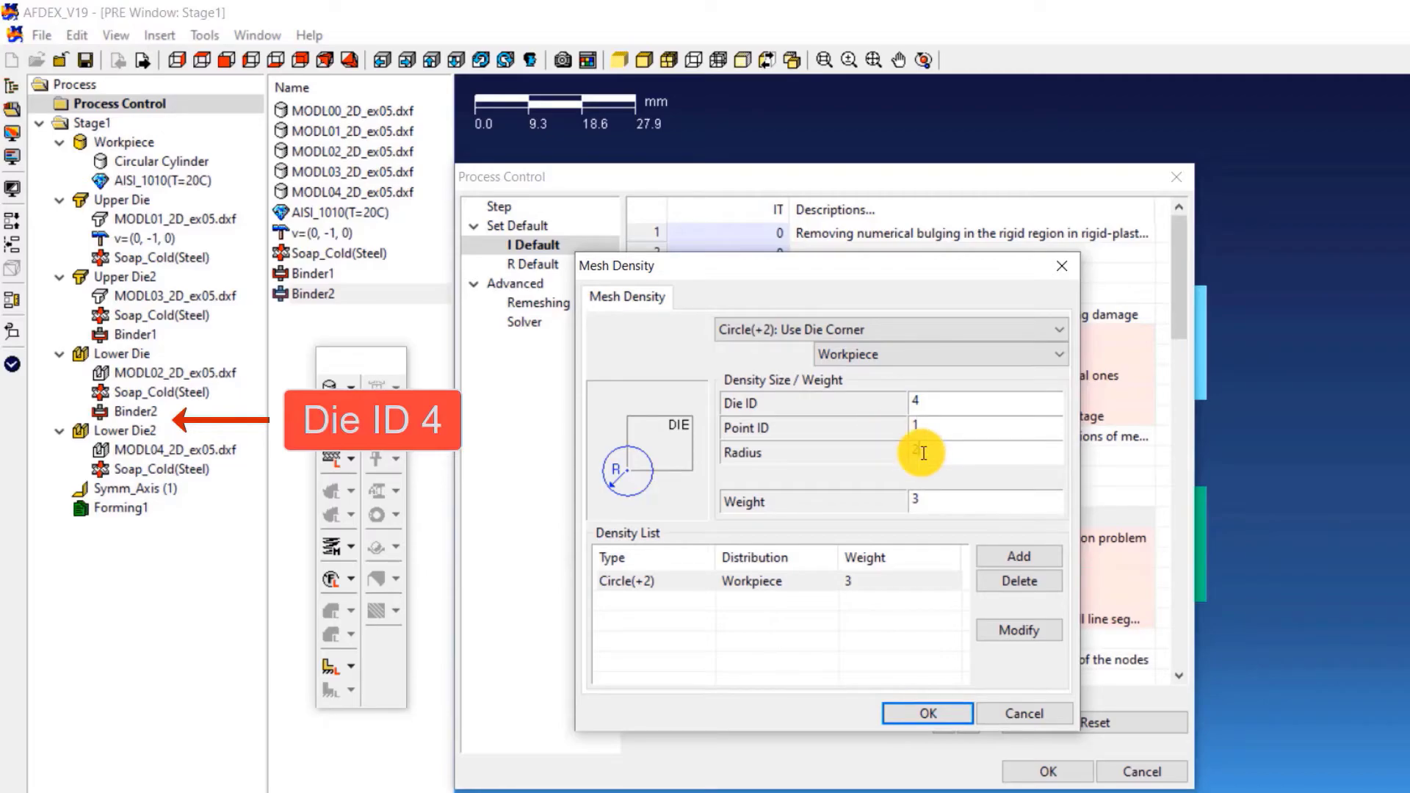
left_click(951, 499)
left_click(1009, 558)
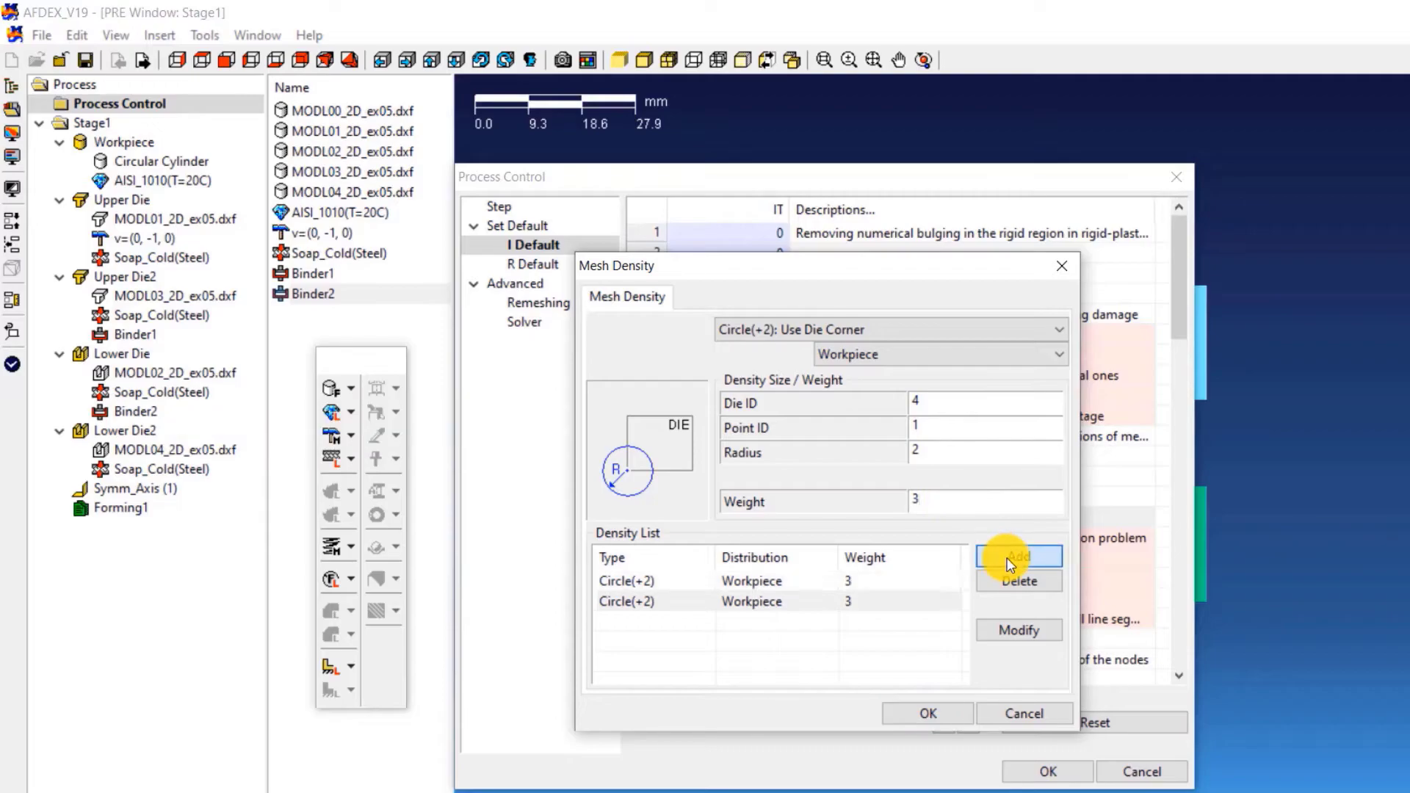
left_click(926, 714)
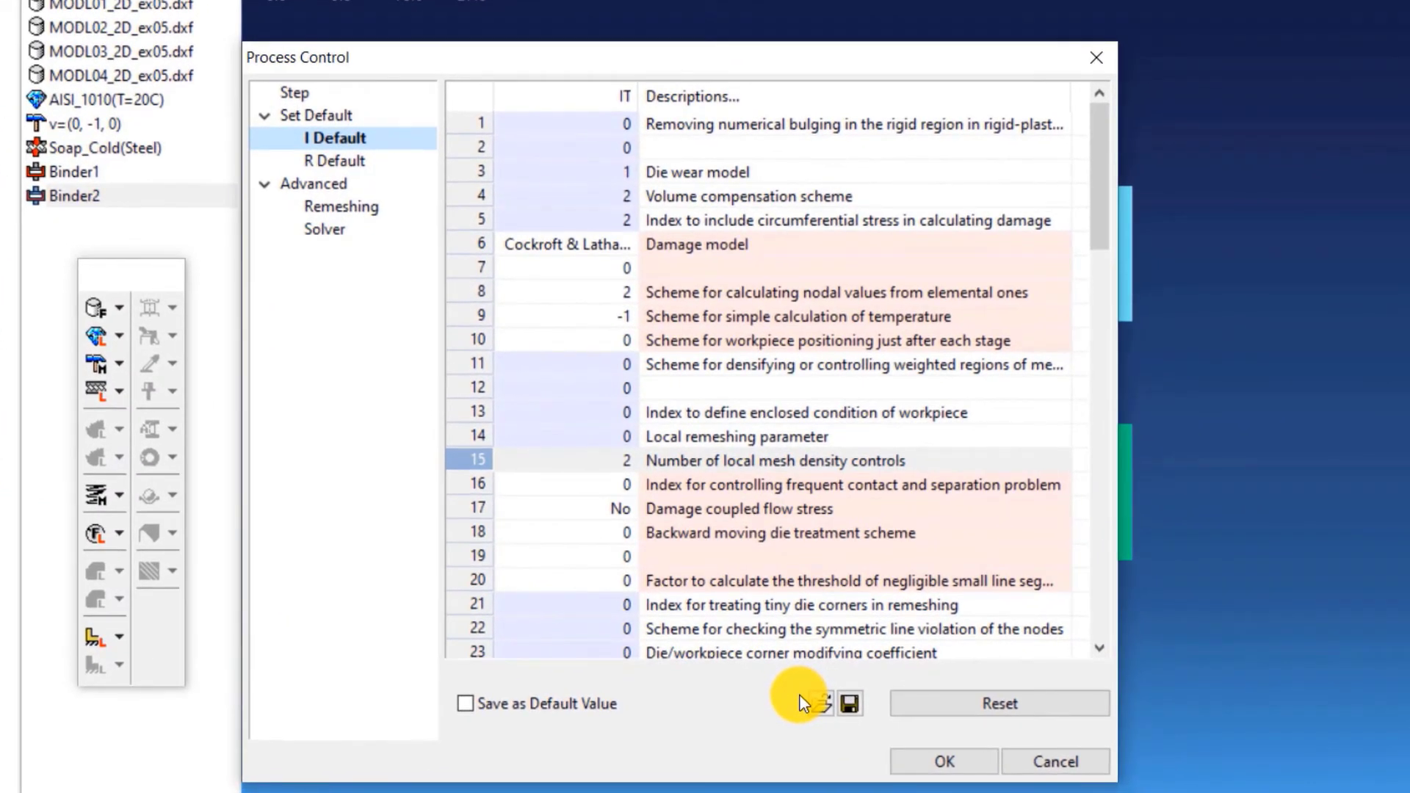
Enable Forced Remeshing before First Step in Step control and close Process Control.
left_click(321, 96)
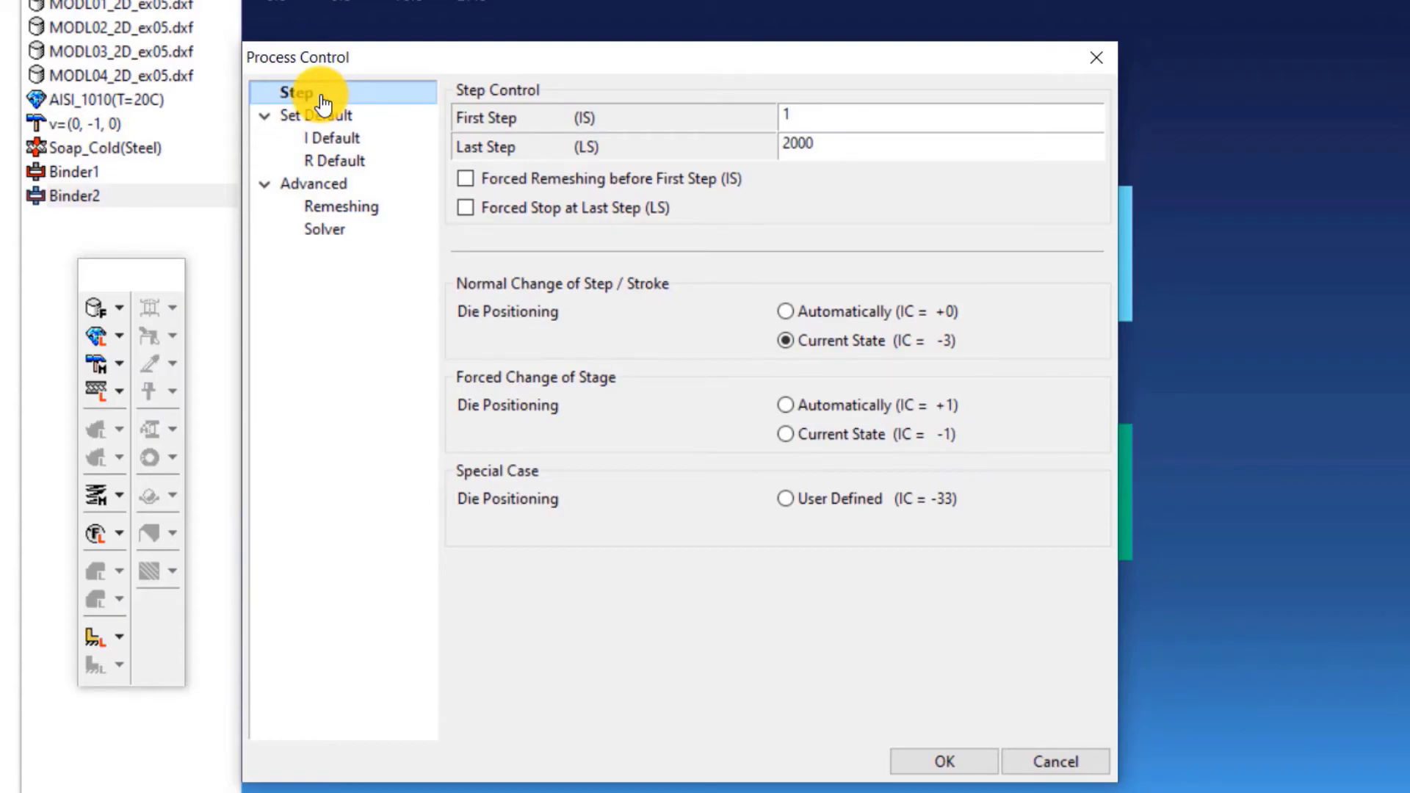
left_click(514, 184)
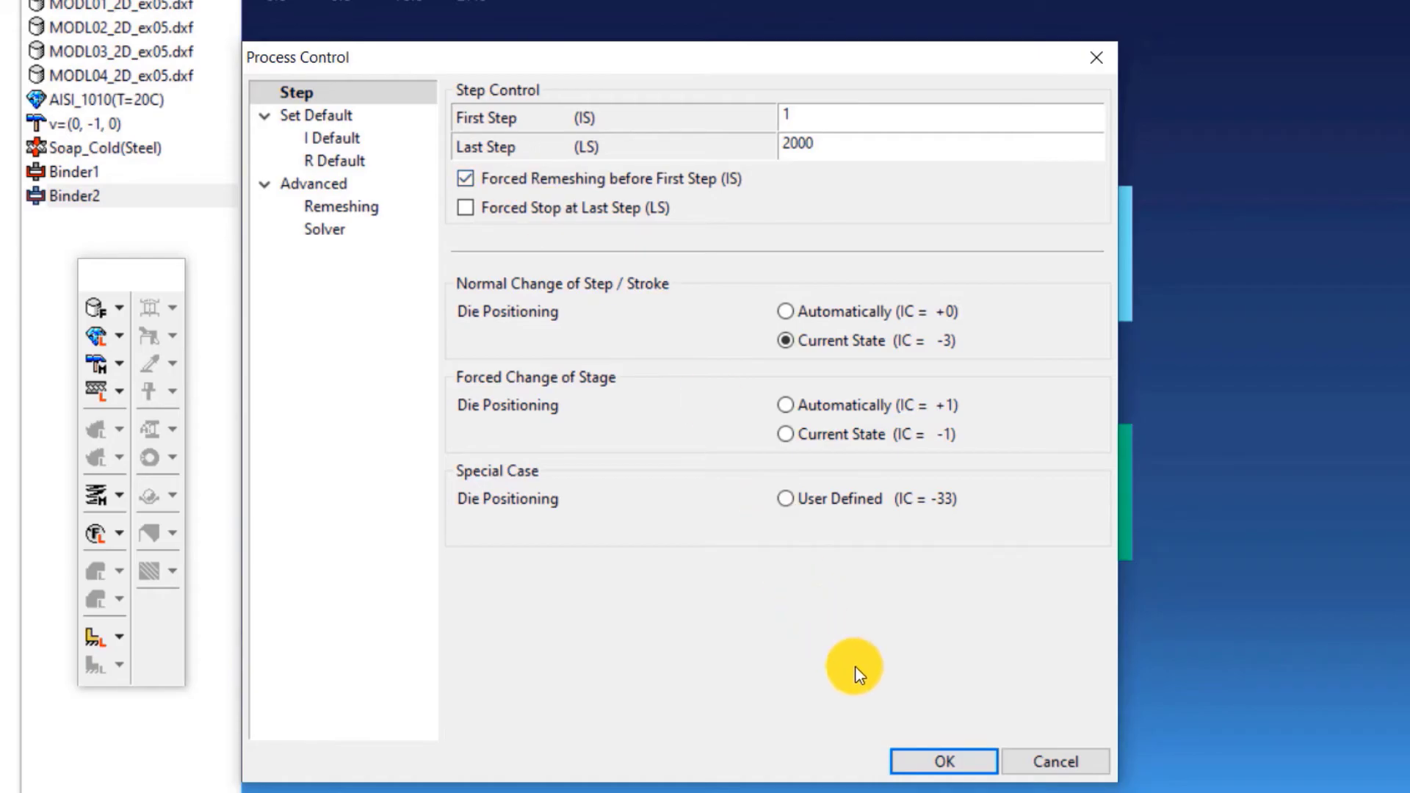
left_click(924, 759)
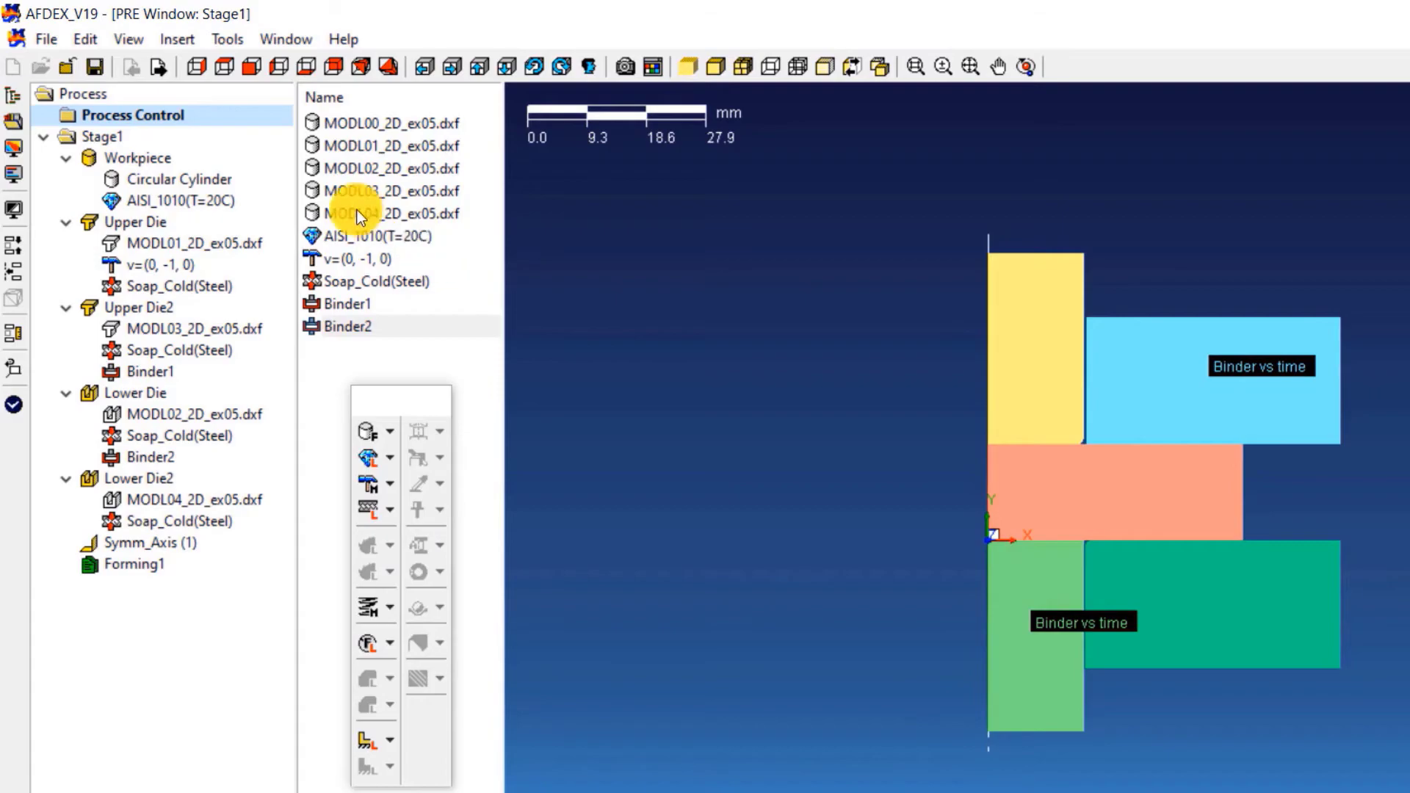
Save the setup as 'fineblanking' in the Fine blanking folder.
left_click(95, 70)
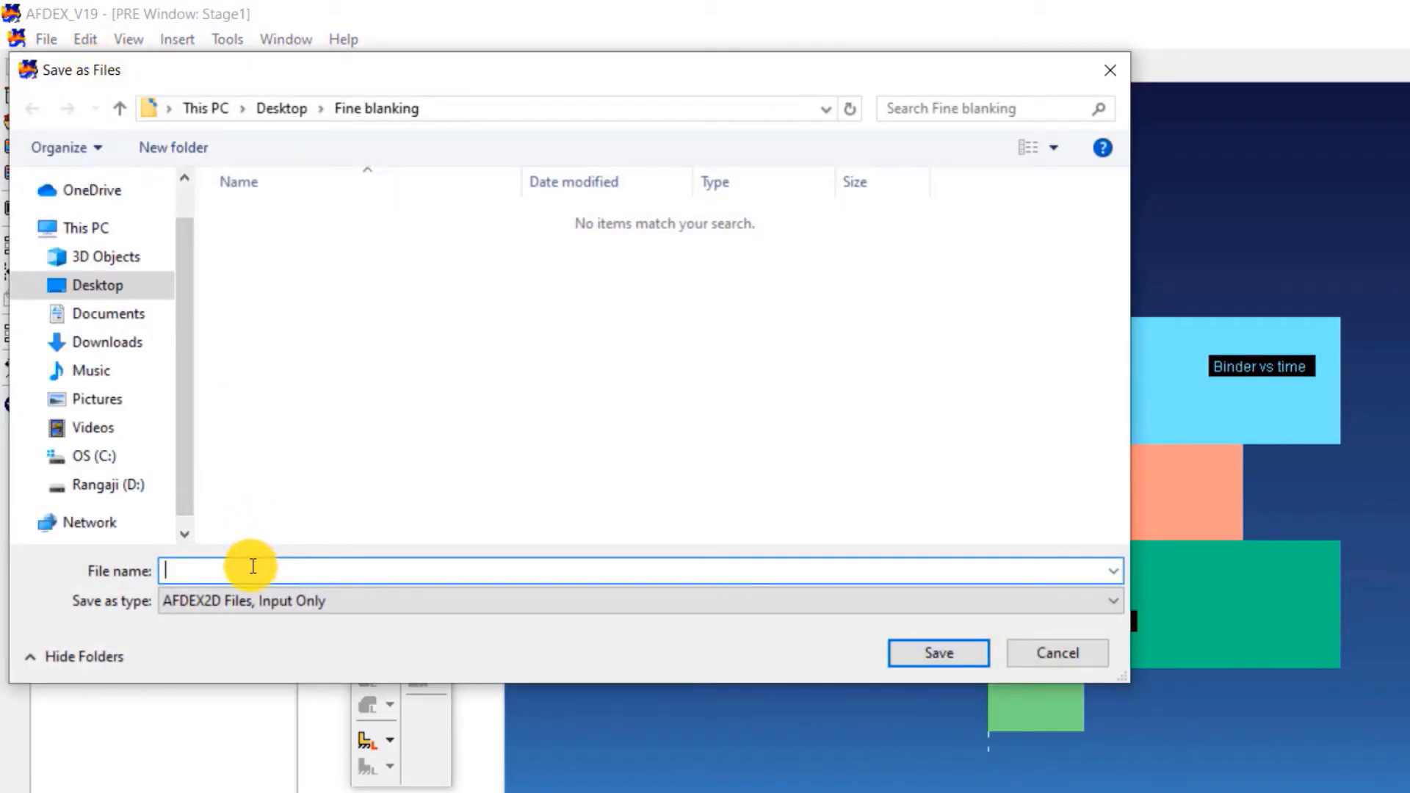
type("fineblanking")
left_click(924, 655)
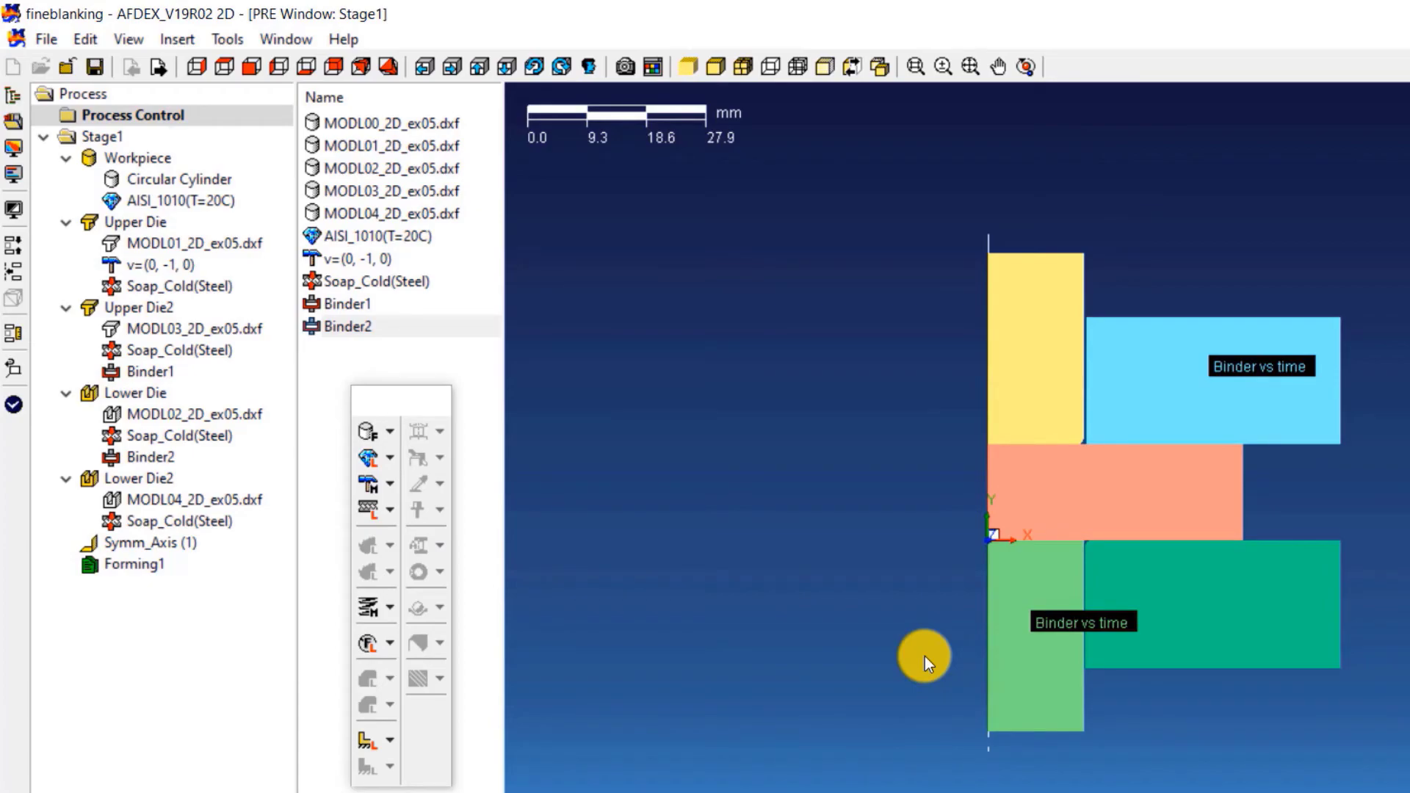
Check the simulation data for errors and start the solver run.
left_click(14, 406)
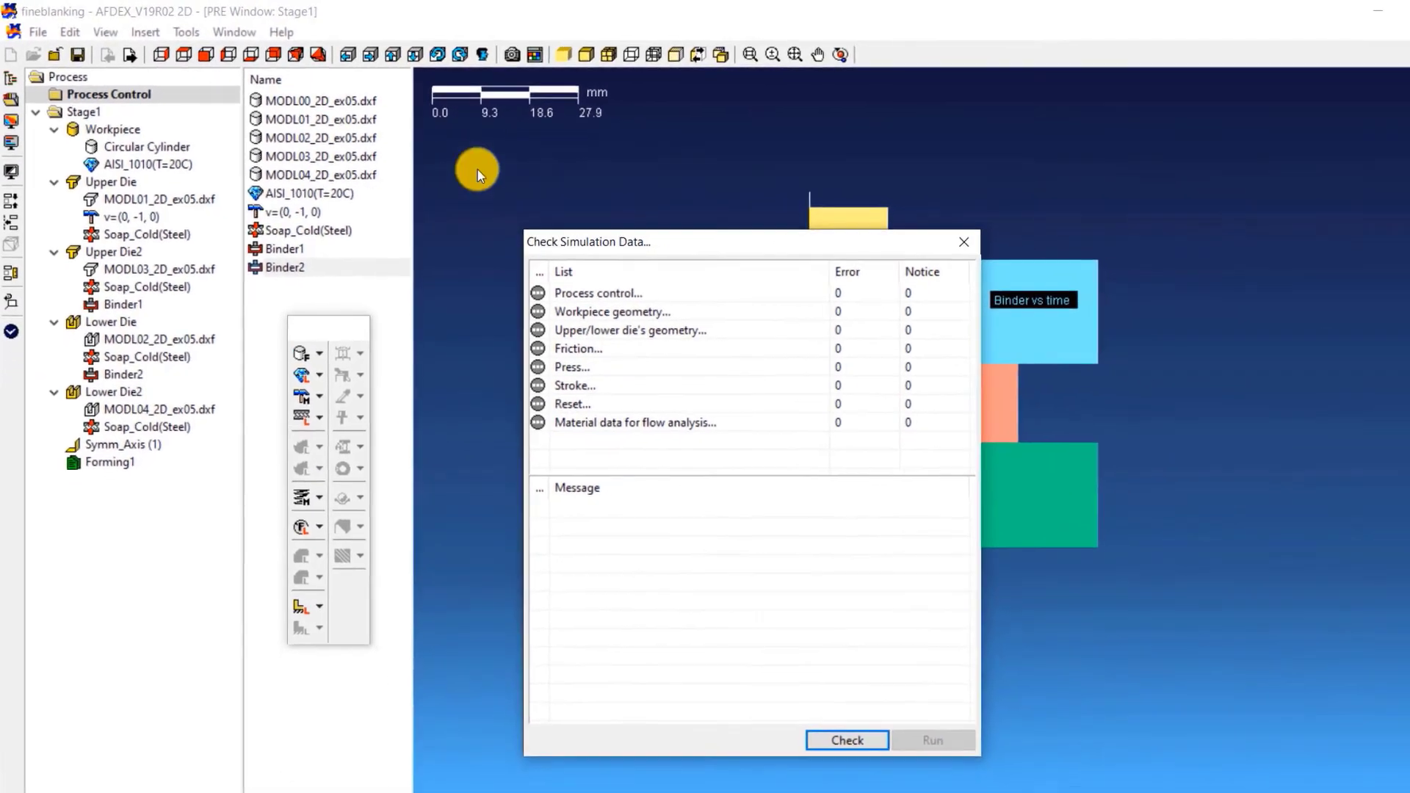
left_click(832, 736)
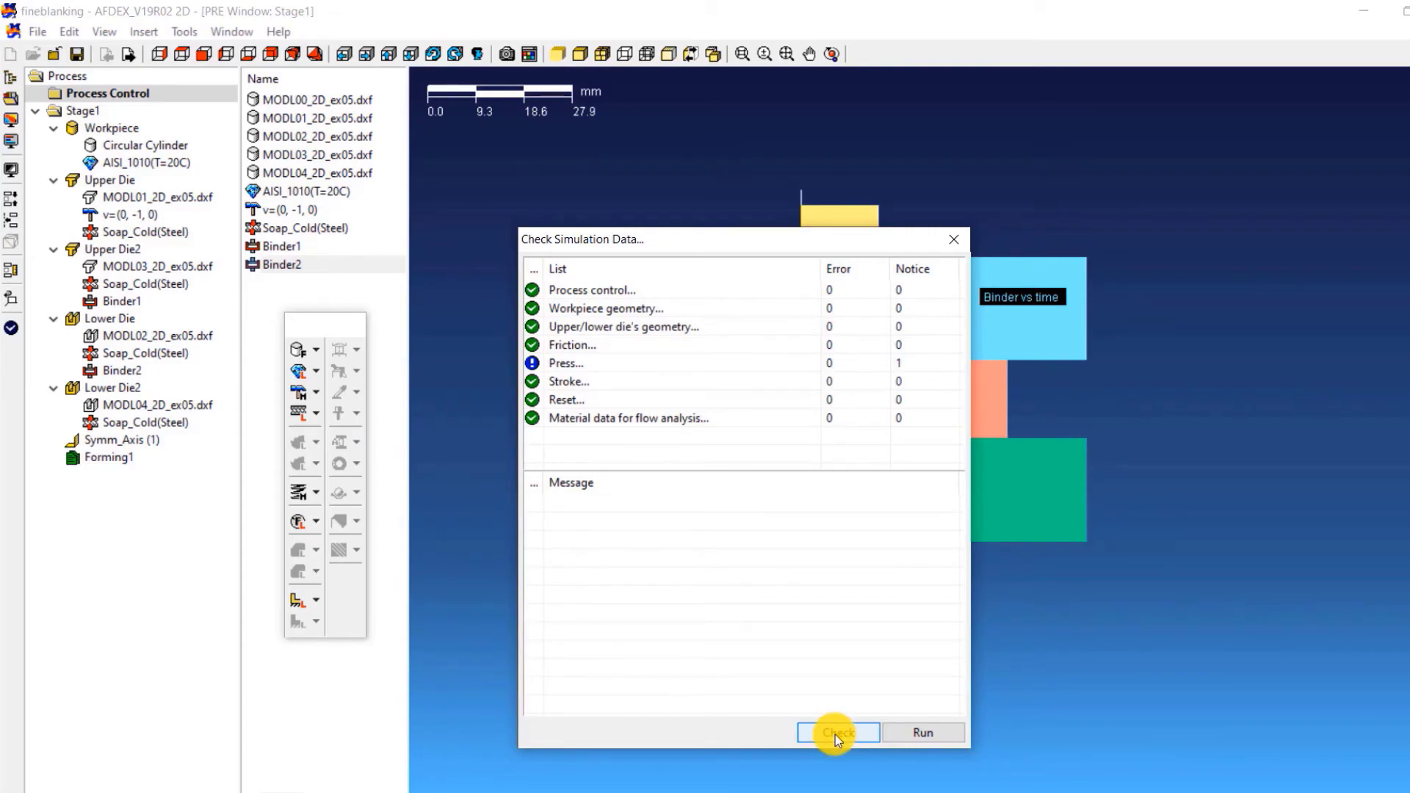
left_click(914, 735)
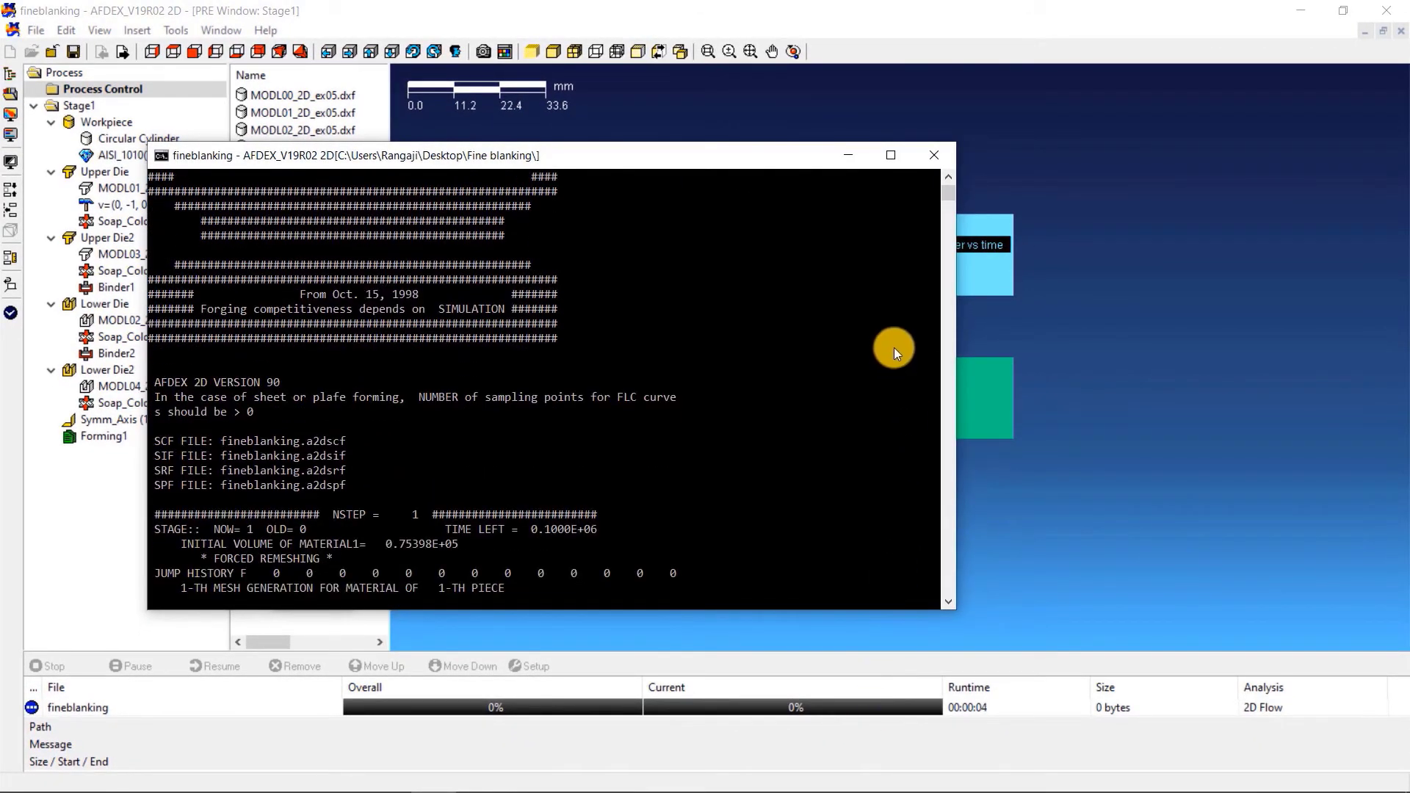
Minimize the solver console window to reach the post-processing results.
left_click(851, 155)
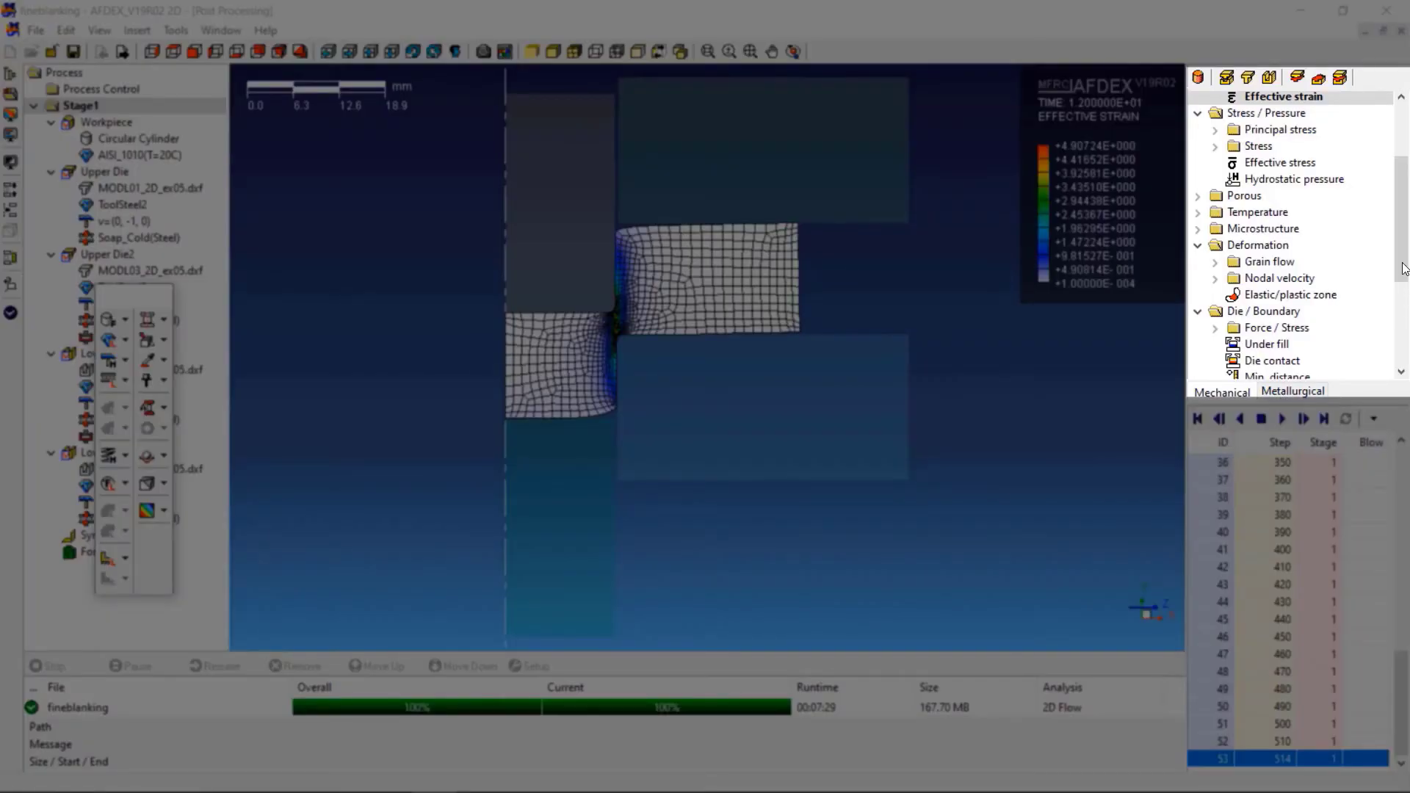
Show the Effective strain contour and play the animation from the first step.
scroll(1405, 207, "up", 3)
scroll(1406, 207, "down", 5)
scroll(1406, 207, "up", 5)
scroll(1406, 207, "down", 1)
left_click(1278, 229)
left_click(1290, 164)
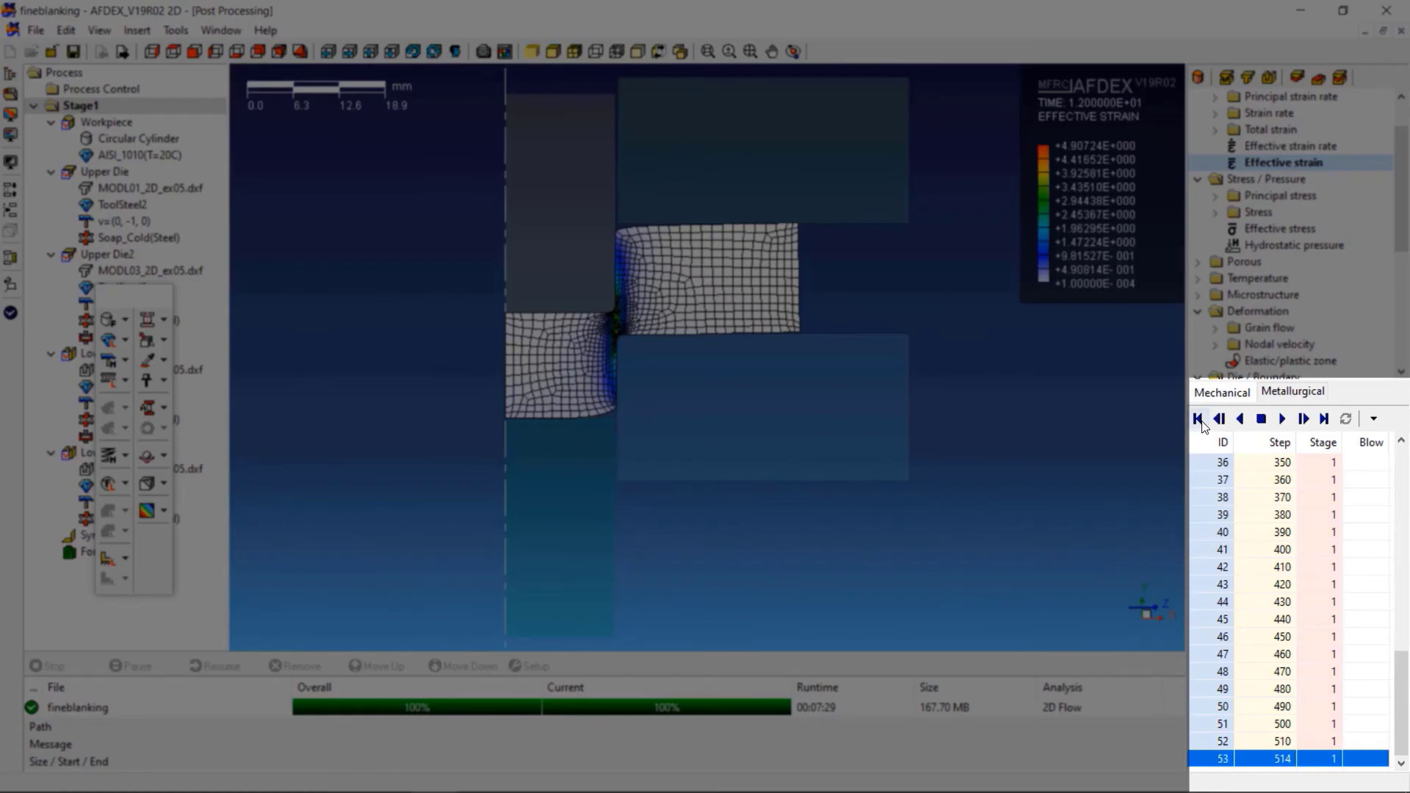
left_click(1198, 419)
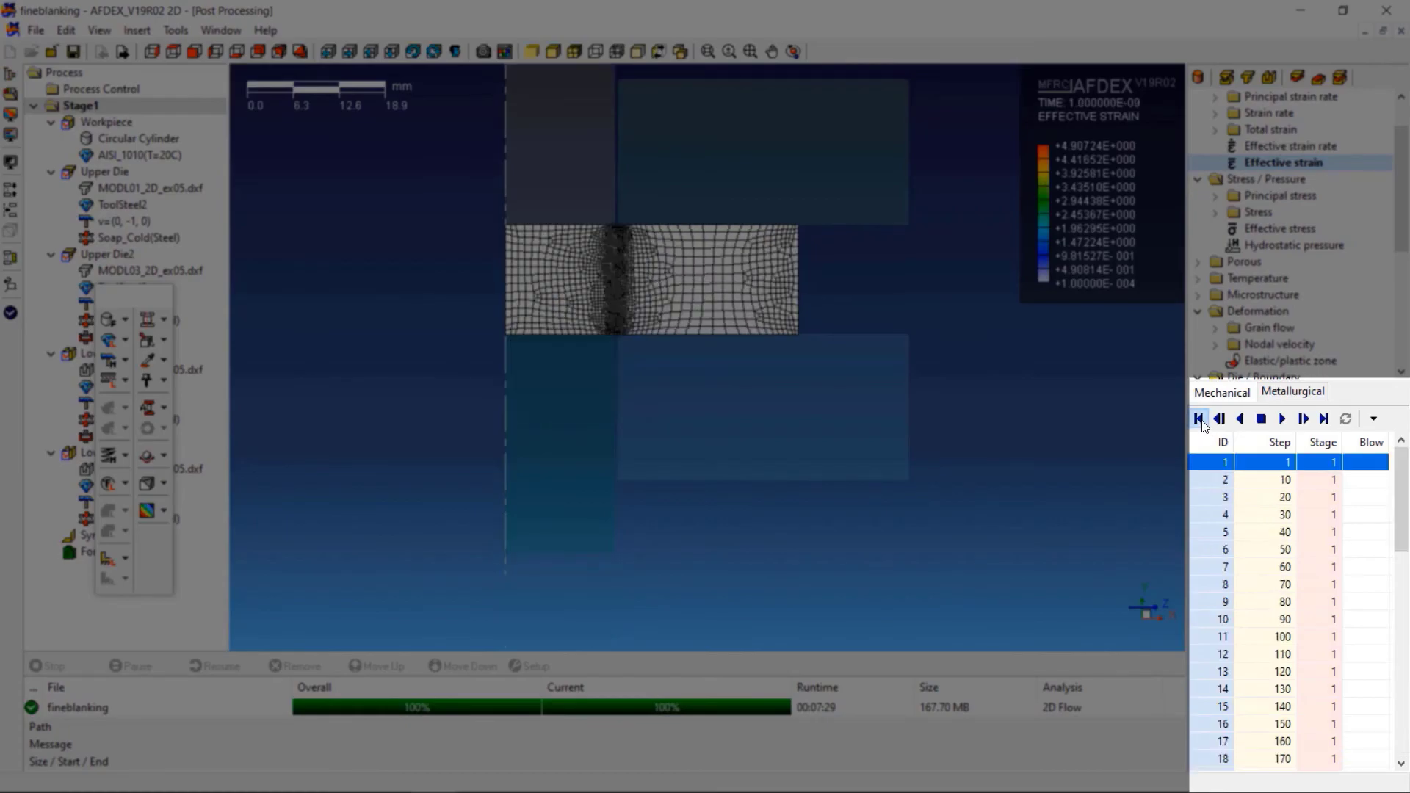
left_click(1283, 420)
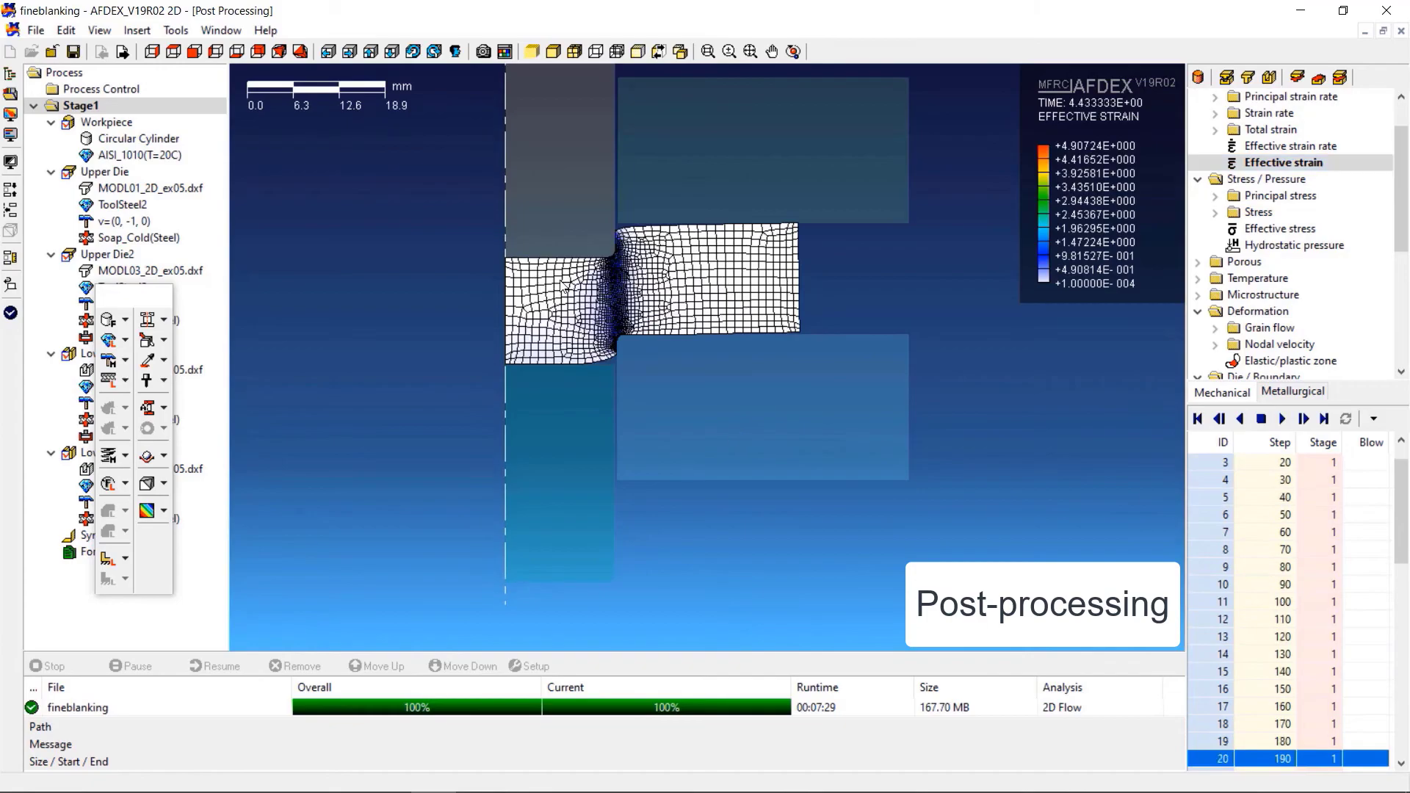
Zoom into the shear zone and replay the effective strain animation to step 514.
scroll(623, 361, "up", 2)
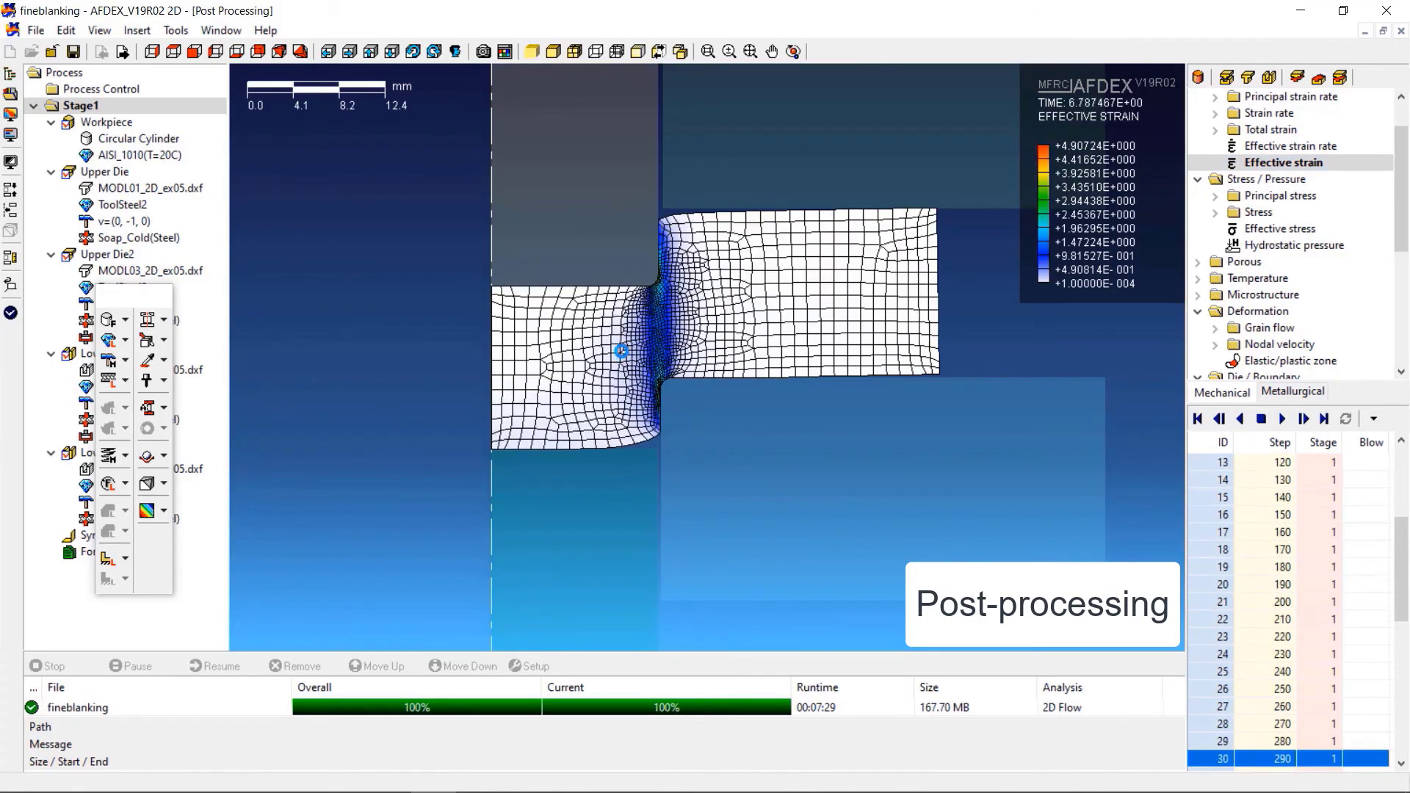
scroll(622, 356, "up", 2)
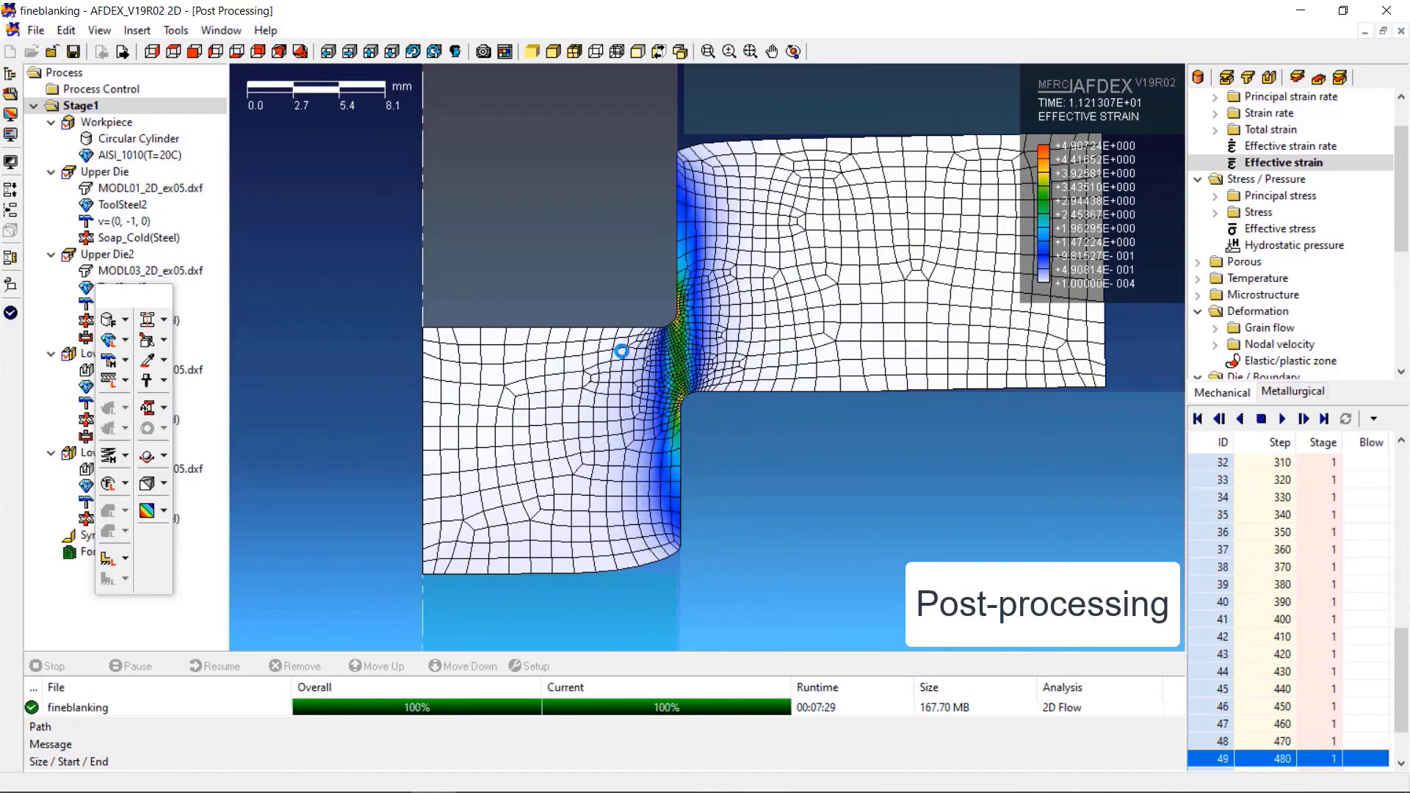
scroll(681, 265, "up", 2)
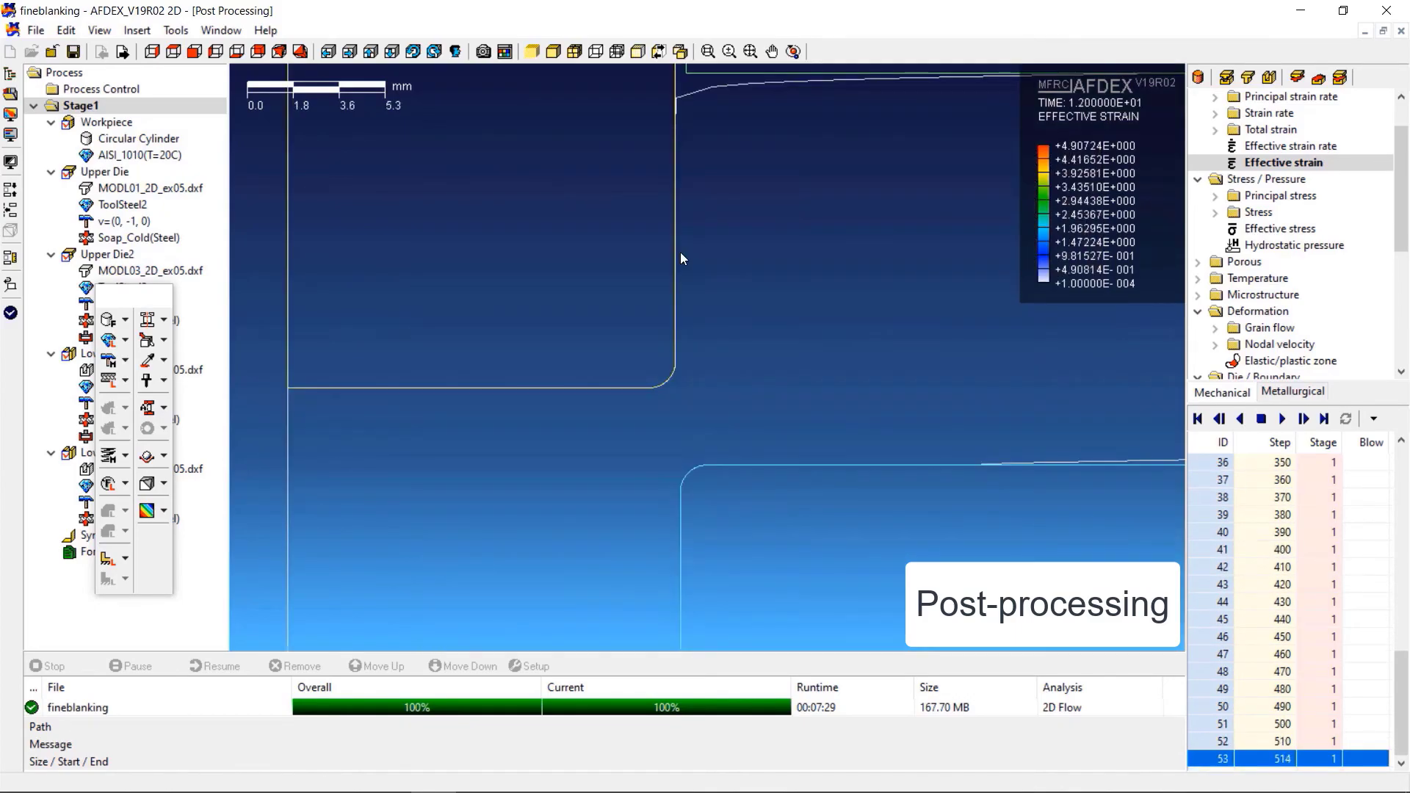
left_click(1197, 418)
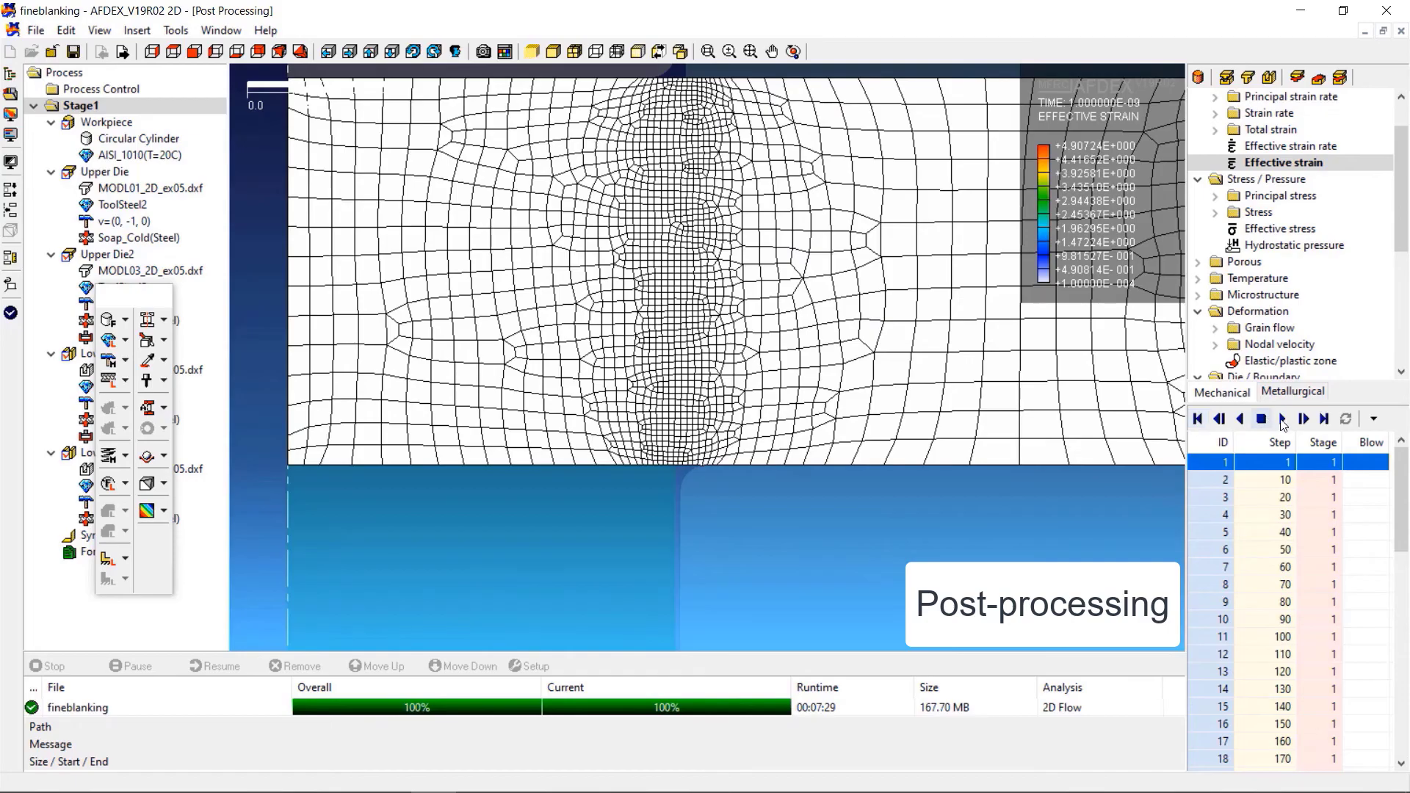
left_click(1282, 419)
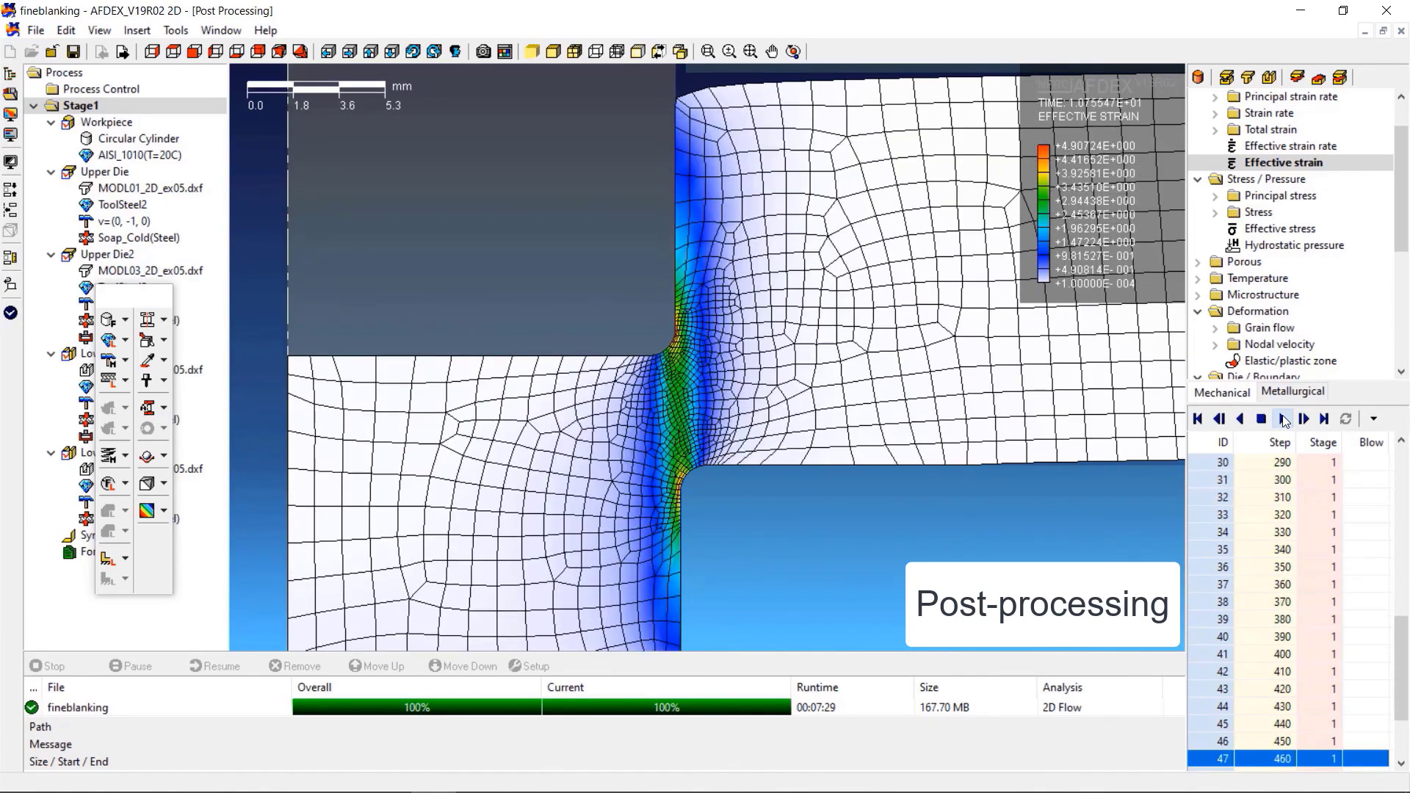
scroll(482, 332, "down", 3)
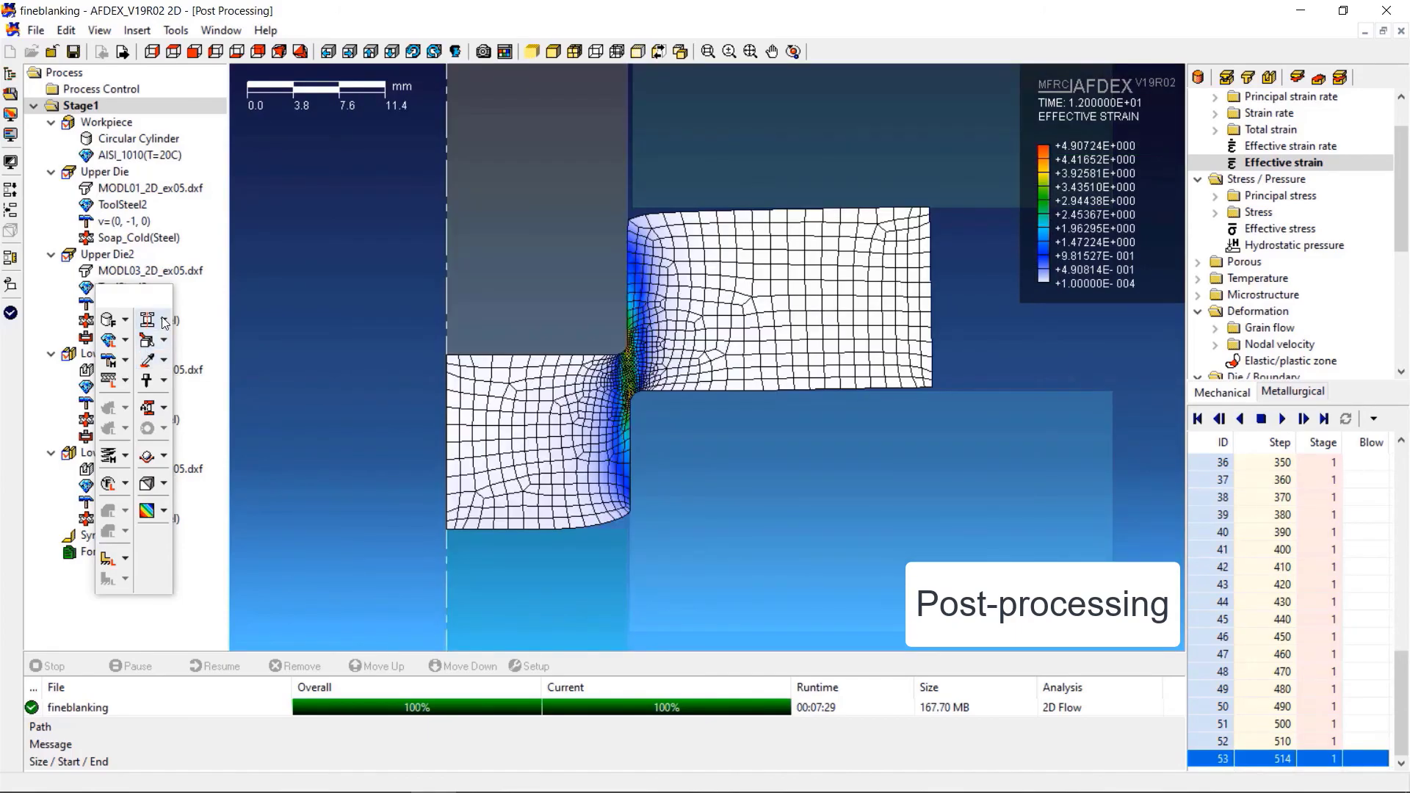
Turn Mirror On for the effective strain result and pan to show the mirrored half.
left_click(165, 323)
left_click(213, 325)
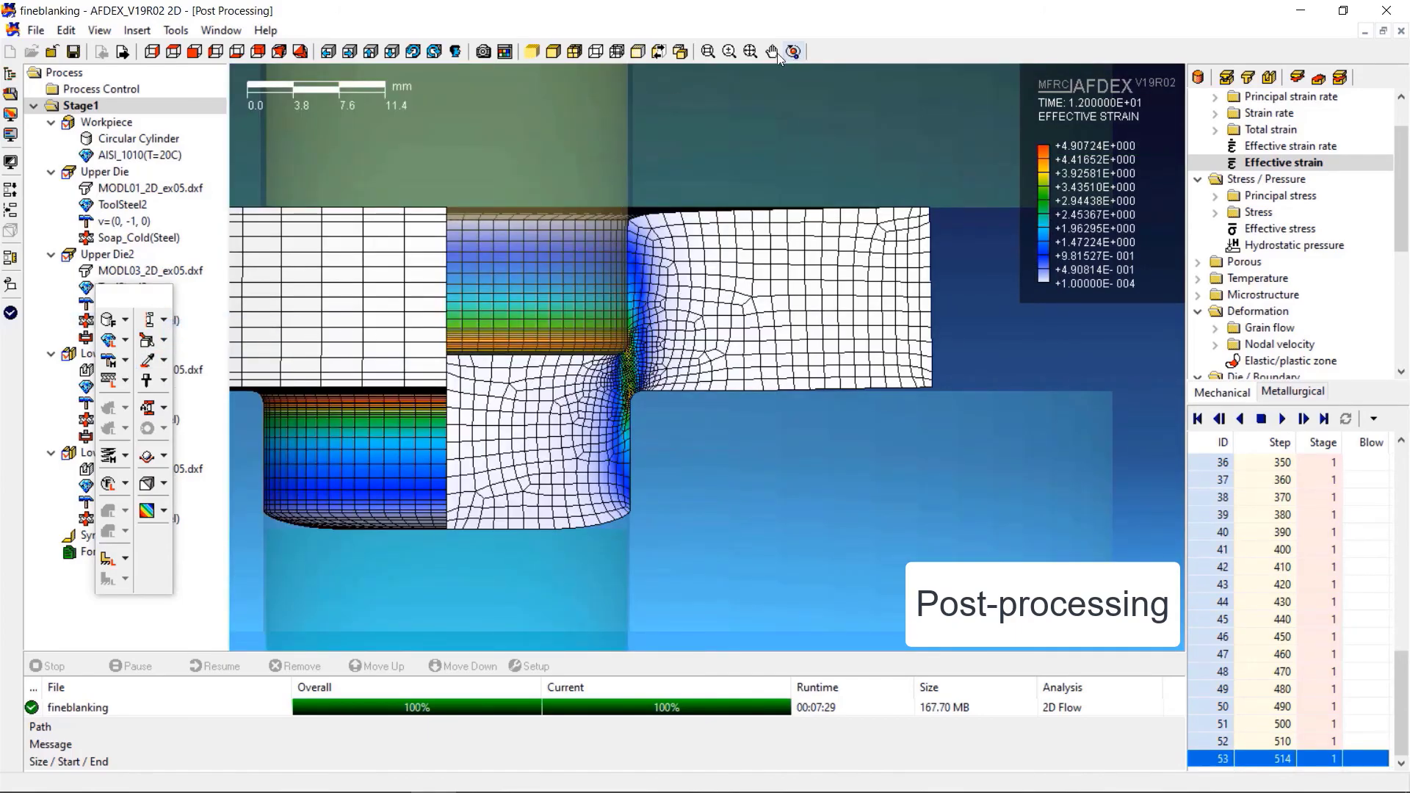
left_click_drag(495, 277, 716, 272)
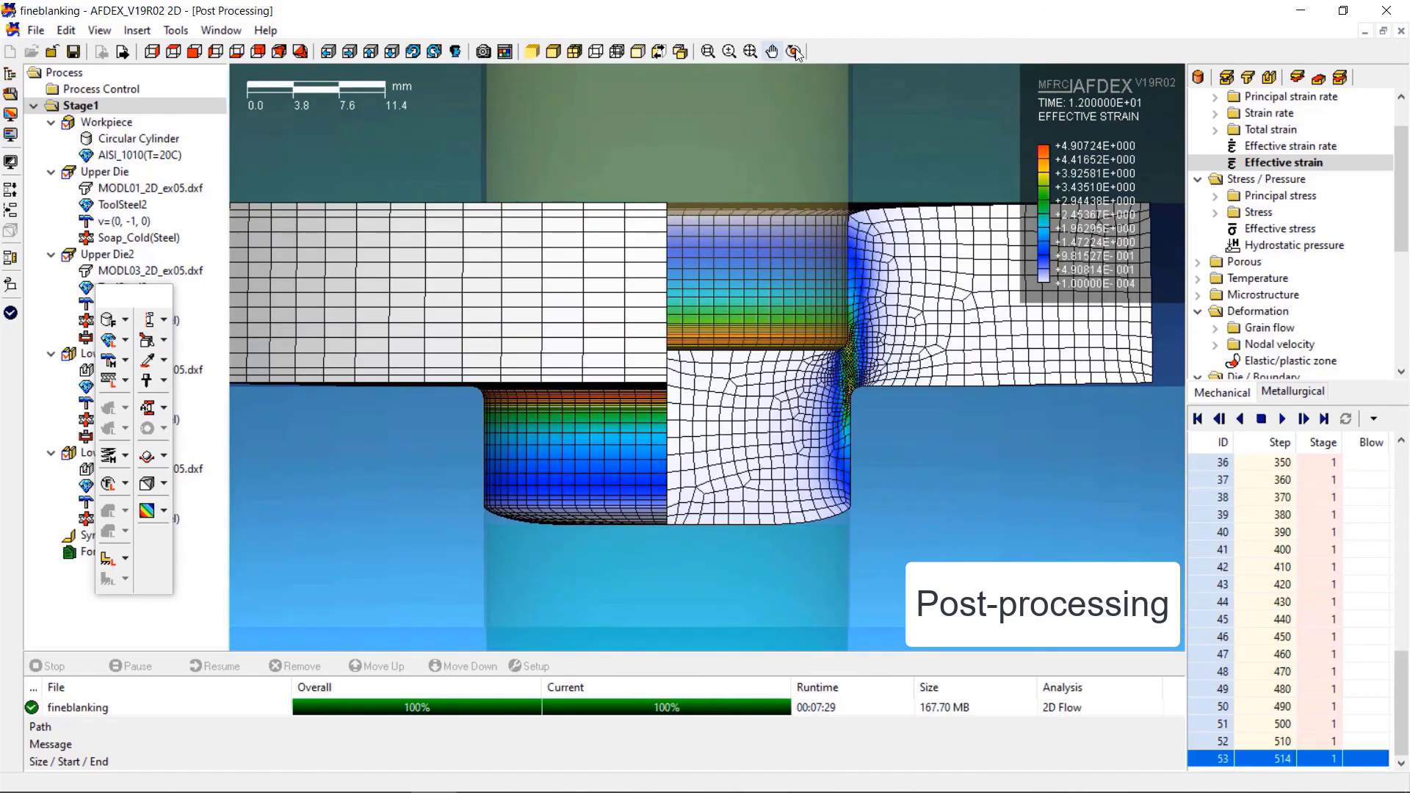